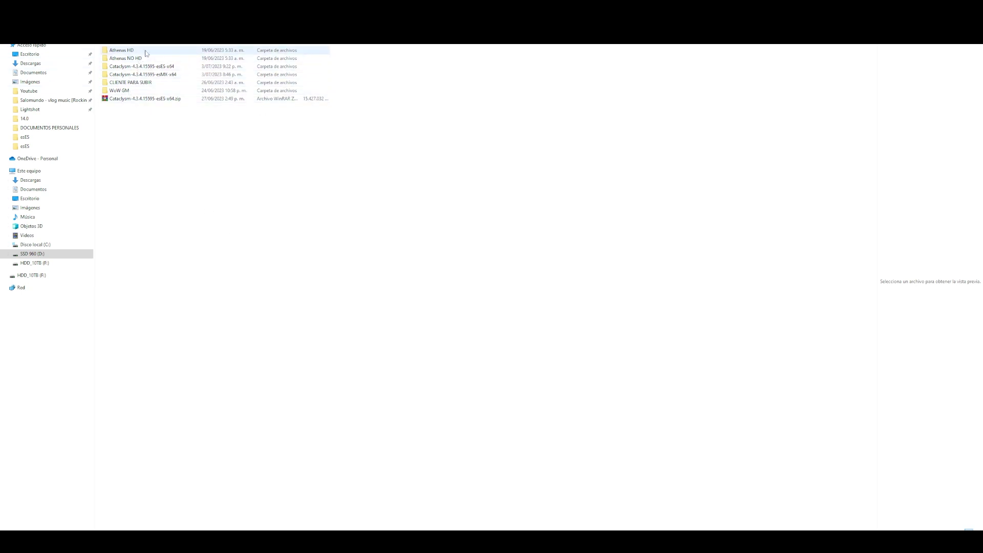
# - Open Athenas HD > Athenas Reforged + Parche 1.0 and launch wow.exe
pyautogui.click(169, 67)
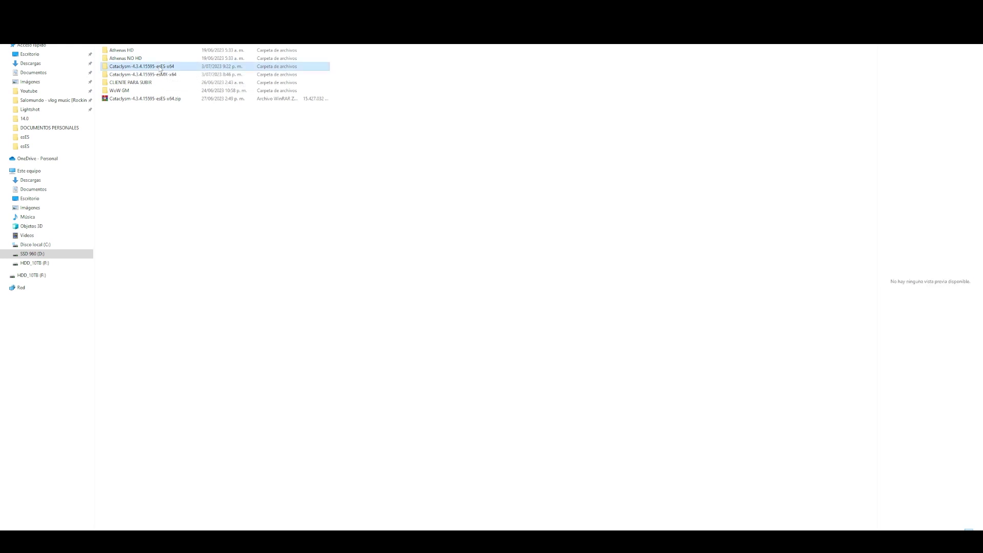
pyautogui.click(161, 75)
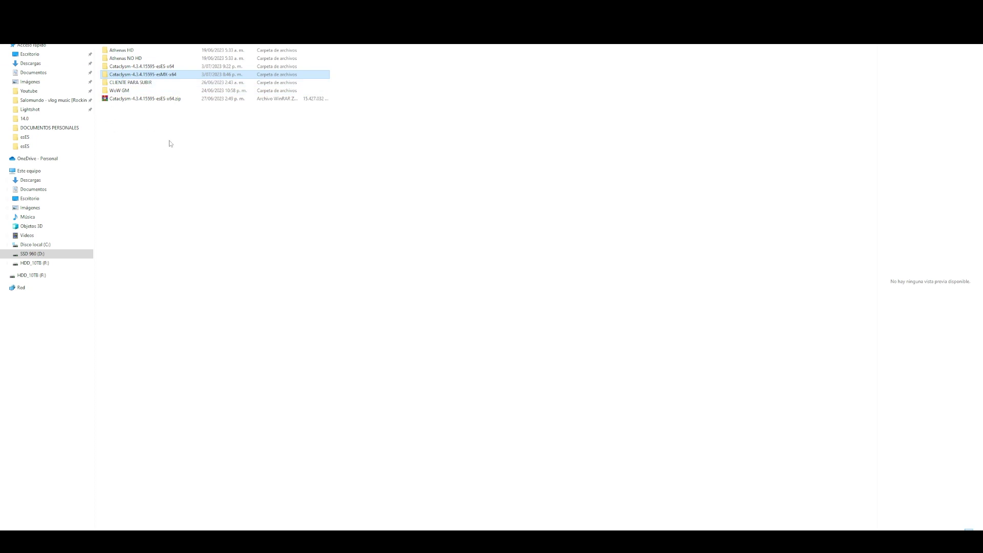
pyautogui.click(181, 132)
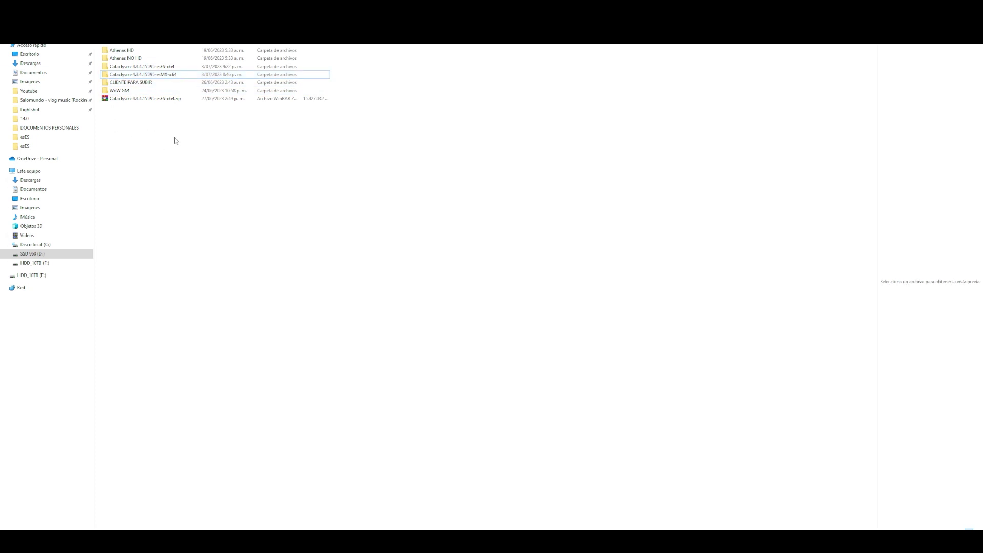
pyautogui.doubleClick(131, 51)
pyautogui.doubleClick(134, 52)
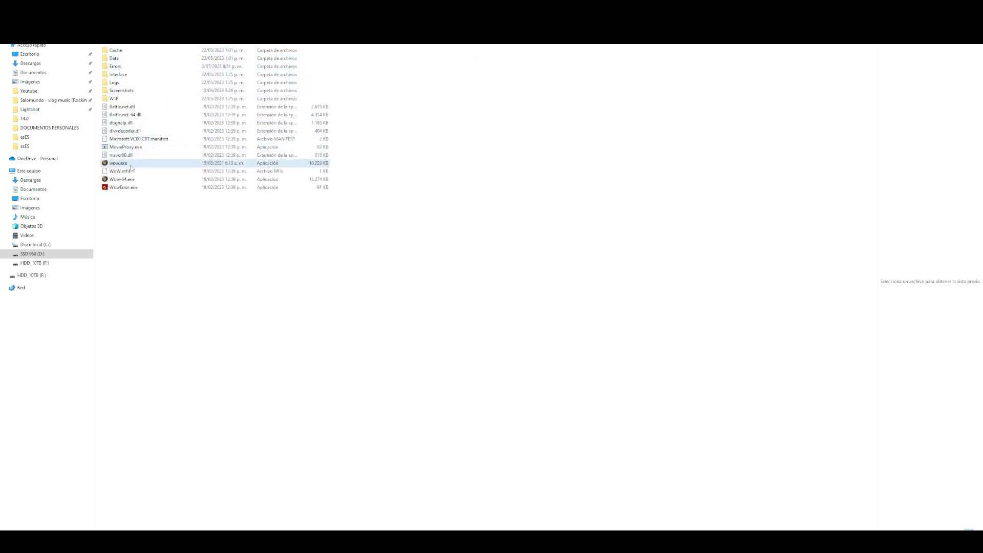
pyautogui.click(131, 165)
pyautogui.doubleClick(131, 165)
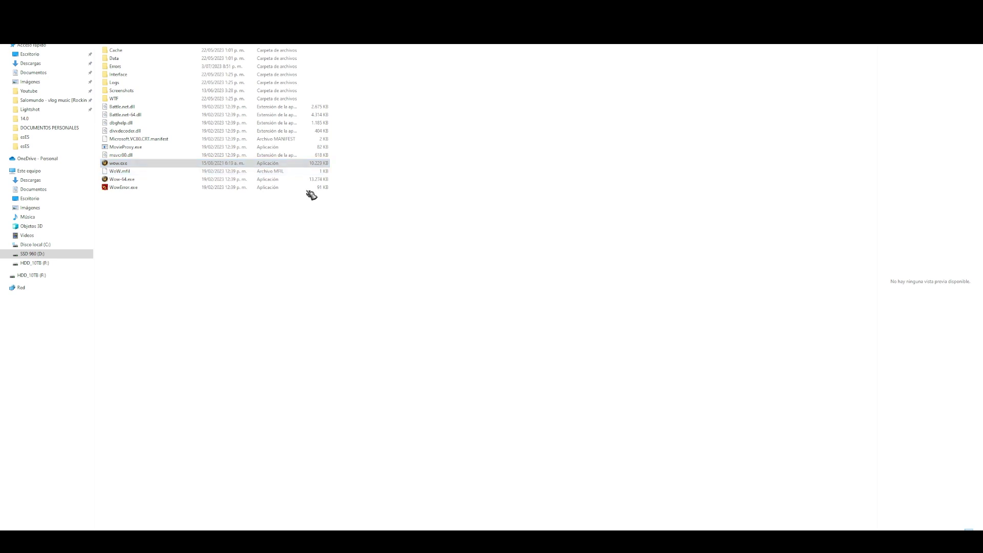
# - Log in with an account name and password, then acknowledge the ERROR #132 crash
pyautogui.write('asdasd')
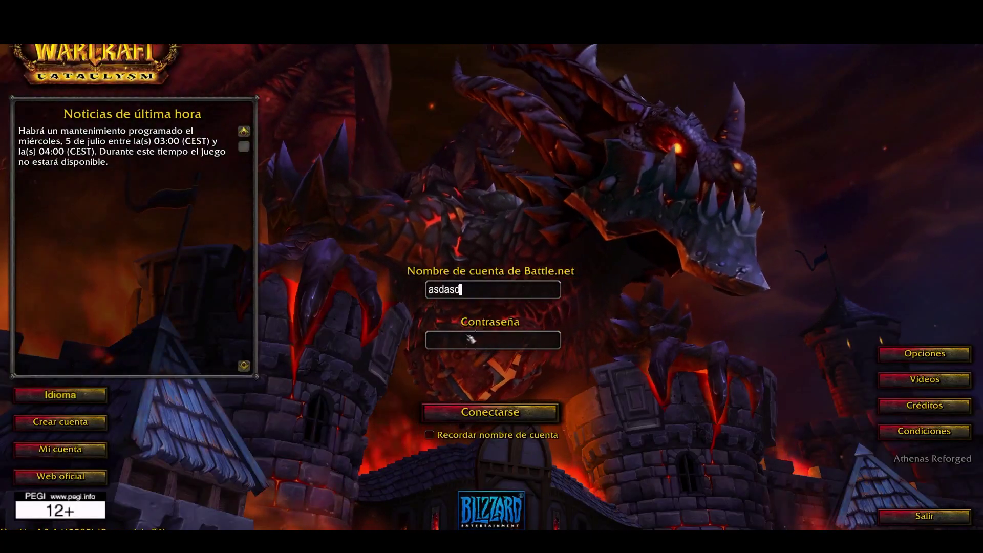
pyautogui.click(469, 338)
pyautogui.write('asdasd')
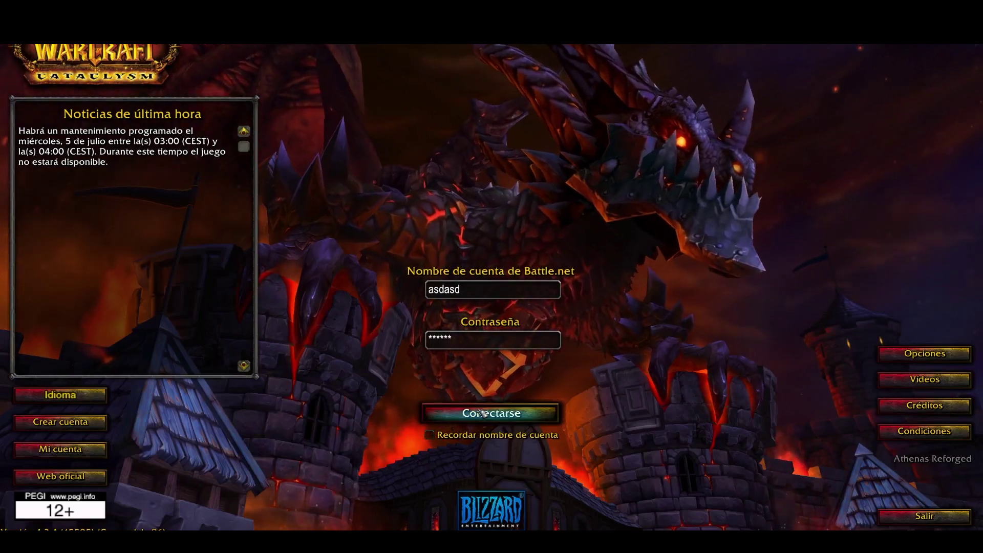
pyautogui.click(481, 413)
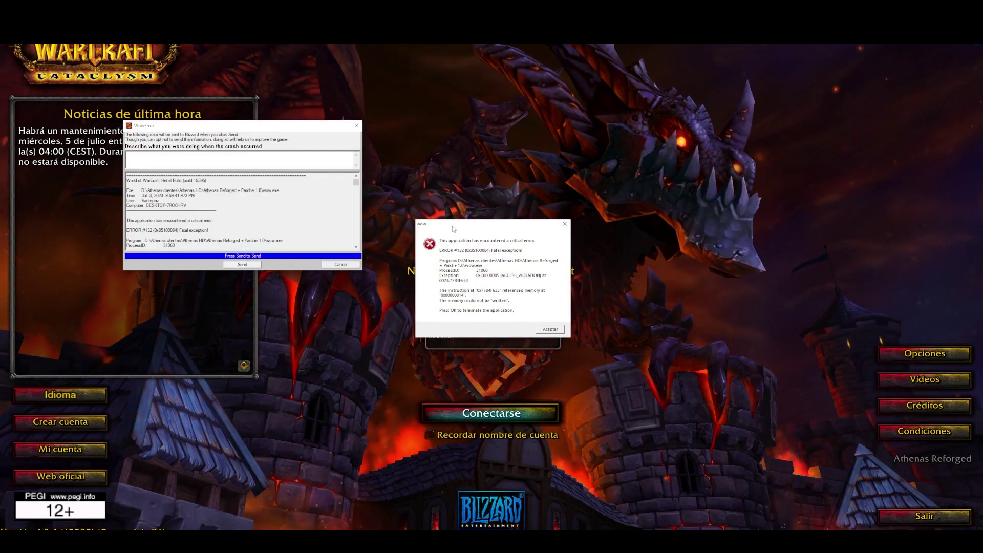
pyautogui.moveTo(453, 225); pyautogui.dragTo(574, 230)
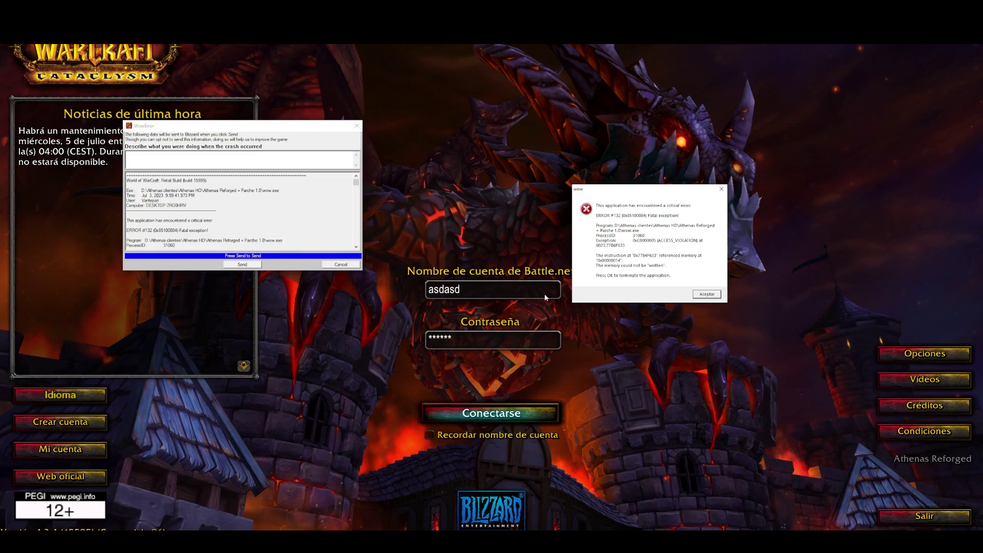
pyautogui.click(707, 294)
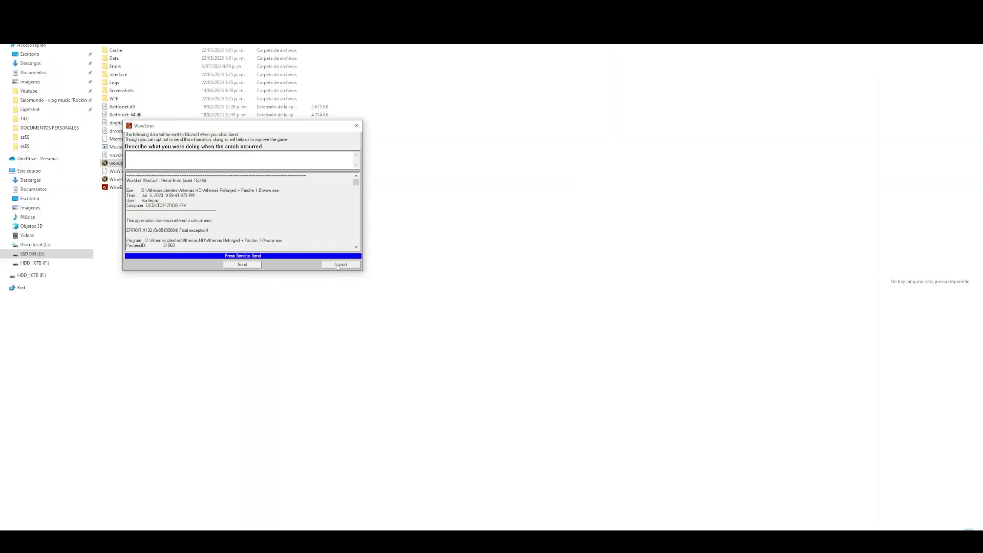
# - Dismiss the WowError report without sending it and open the client's Data folder
pyautogui.click(344, 265)
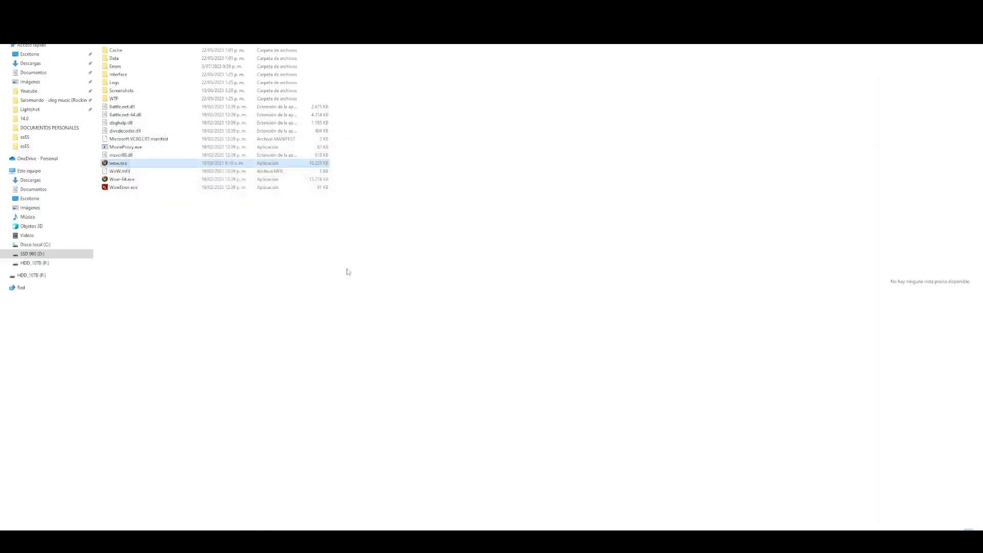
pyautogui.click(119, 60)
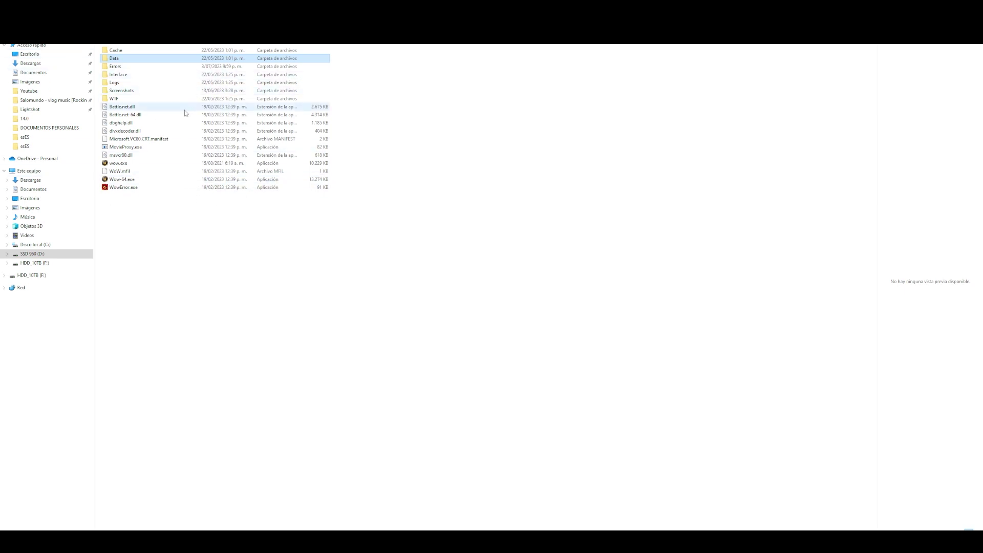
pyautogui.click(374, 93)
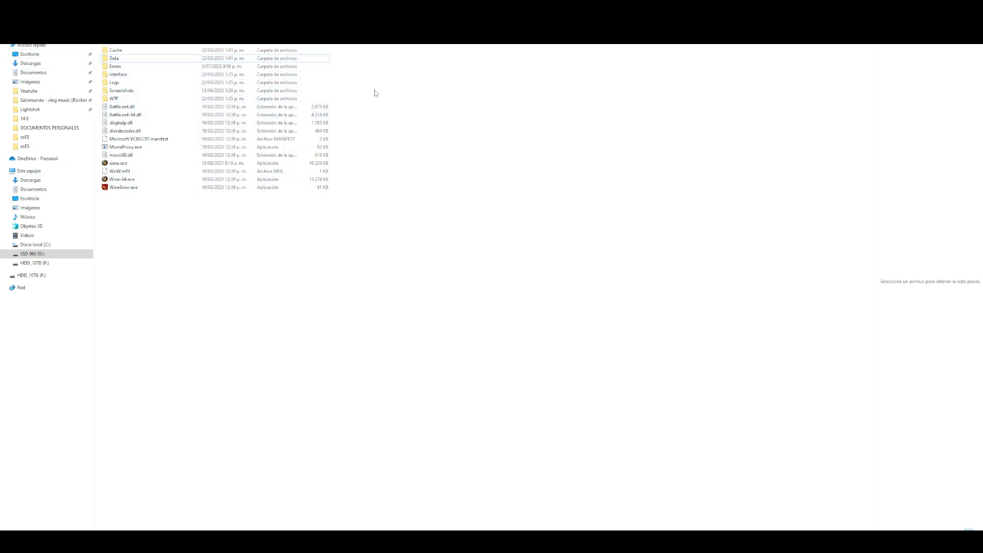
pyautogui.click(116, 60)
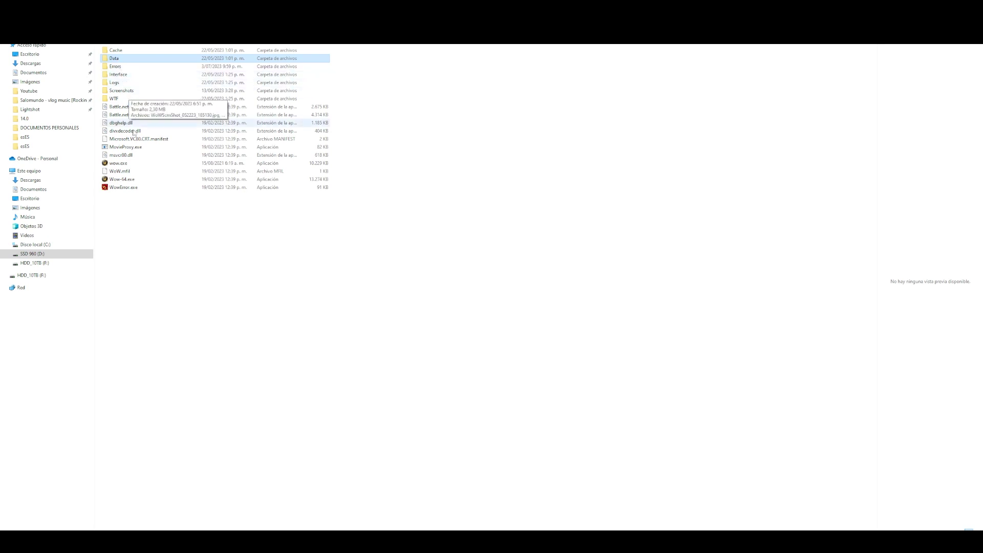
pyautogui.moveTo(130, 63)
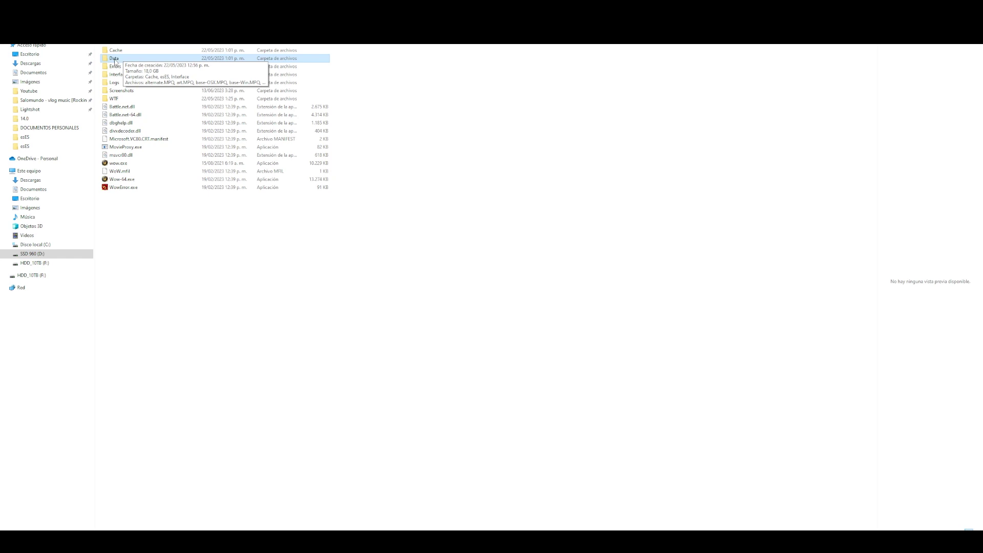
pyautogui.doubleClick(114, 58)
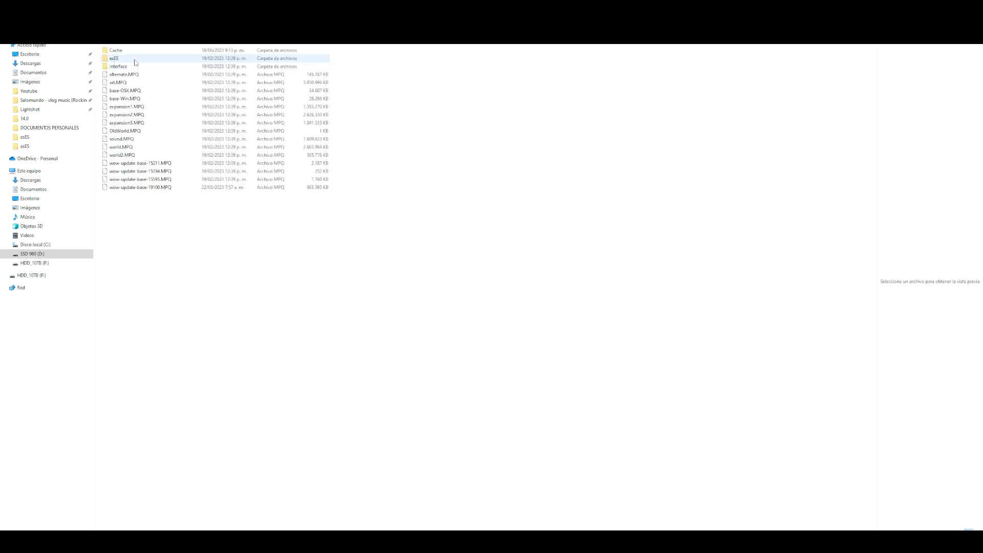
# - Open the esES folder and open realmlist.wtf in Notepad
pyautogui.click(114, 60)
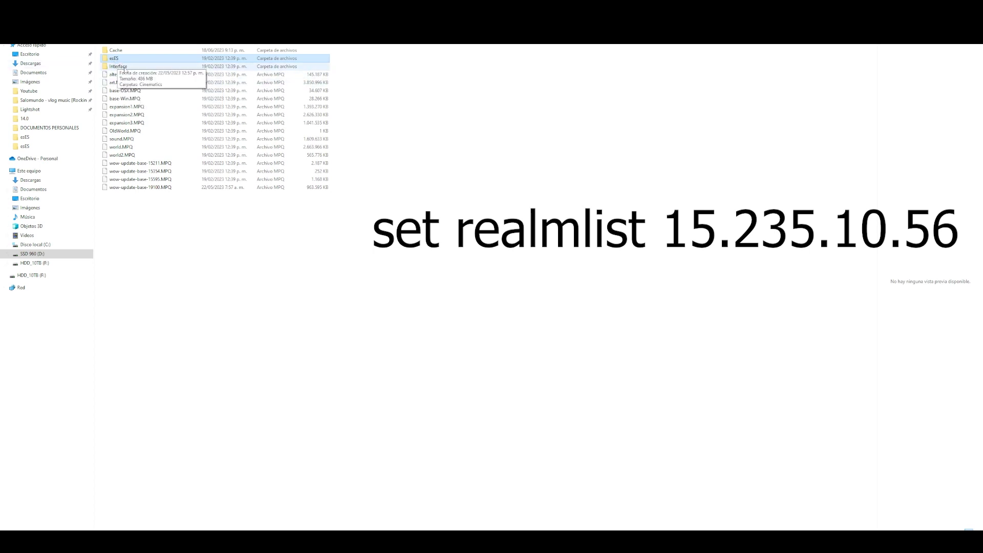
pyautogui.doubleClick(118, 60)
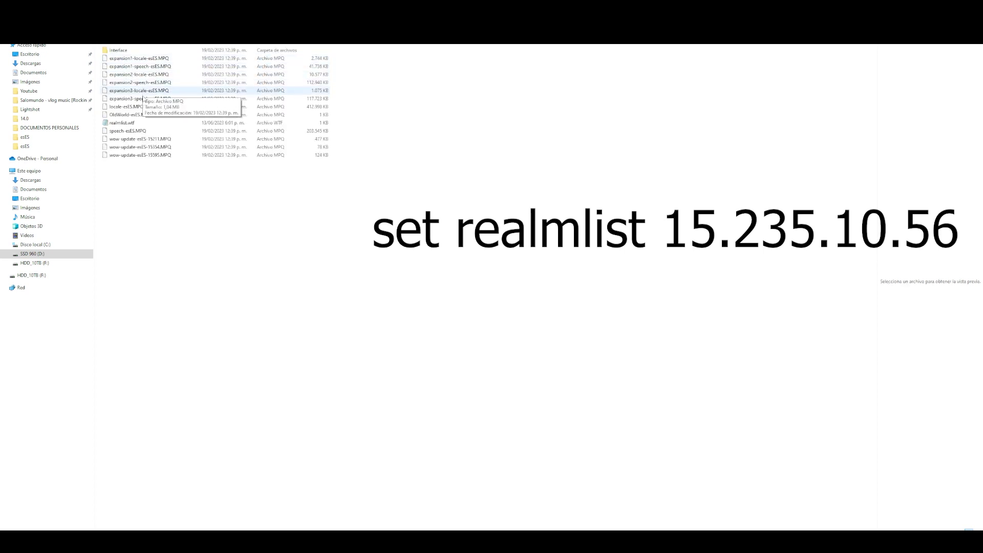
pyautogui.click(118, 123)
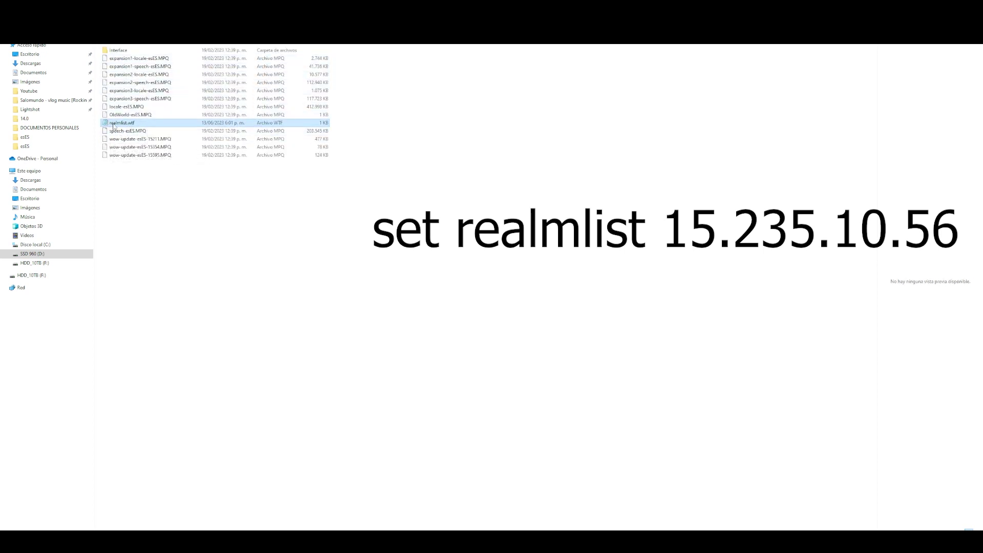
pyautogui.doubleClick(113, 125)
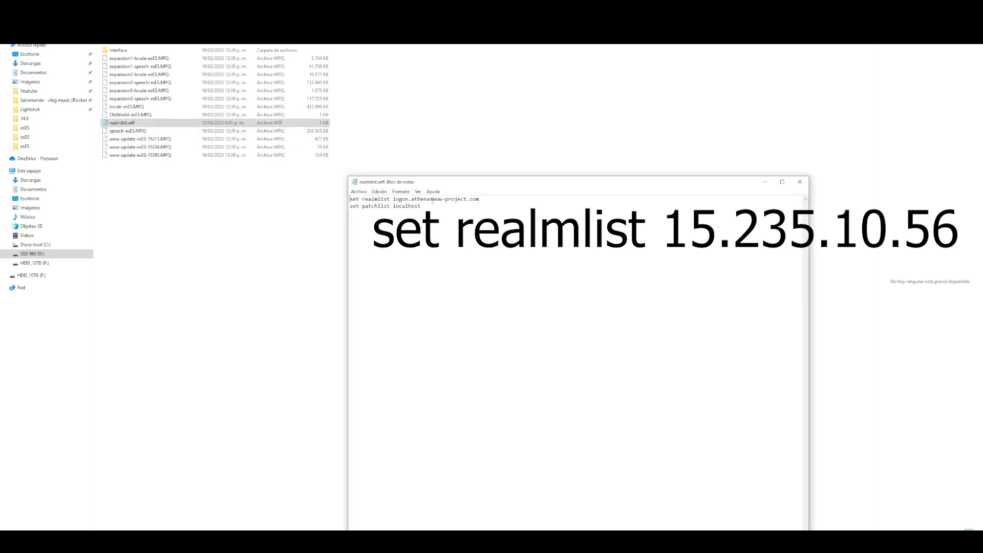
# - Change the realmlist address to 15.235.10.56 and save realmlist.wtf on closing
pyautogui.moveTo(494, 200); pyautogui.dragTo(393, 200)
pyautogui.moveTo(495, 183); pyautogui.dragTo(555, 61)
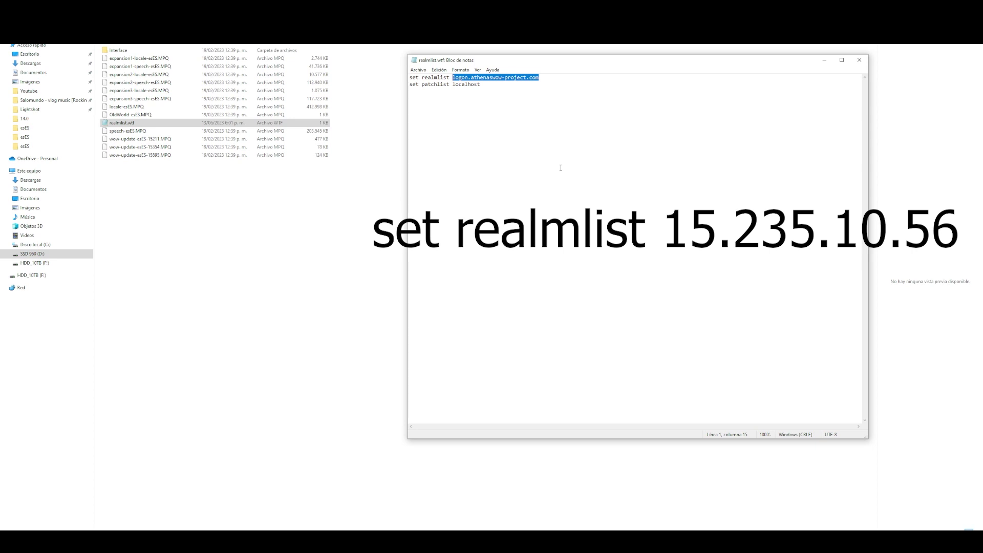
pyautogui.write('15.235.10.56')
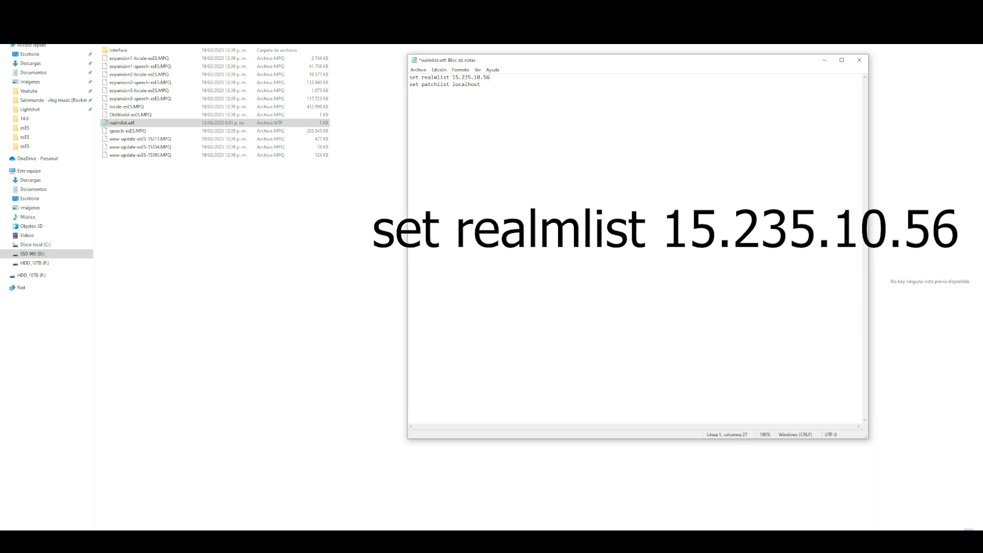
pyautogui.click(863, 61)
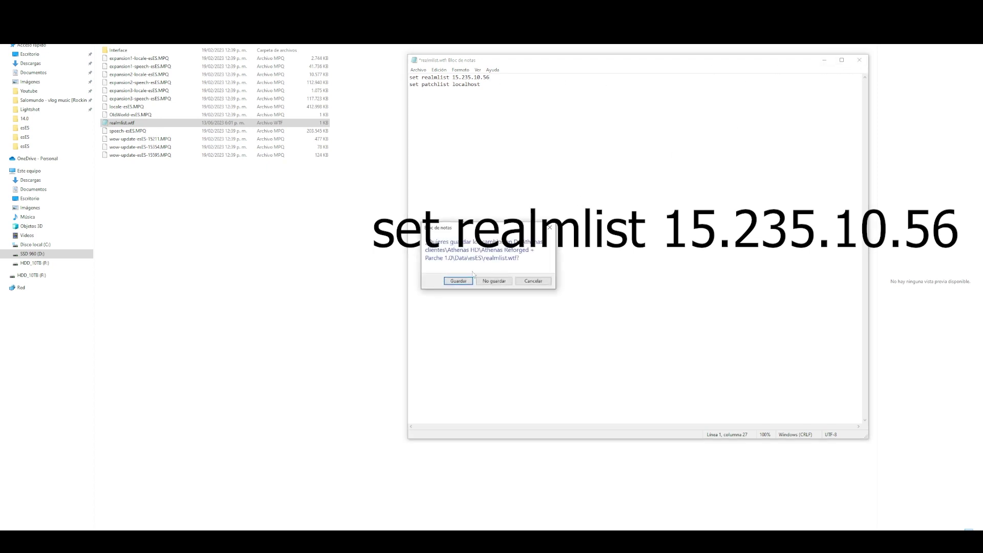
pyautogui.click(456, 280)
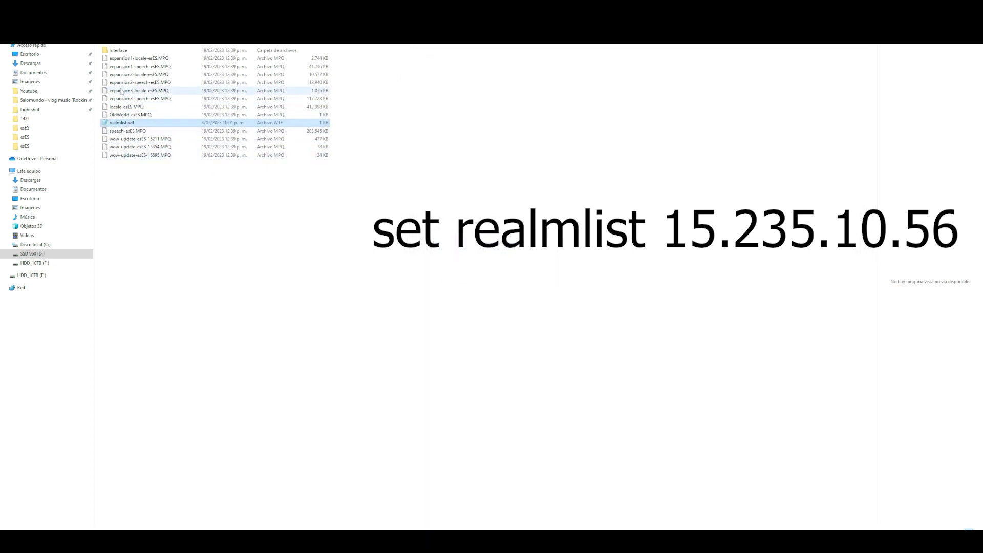
pyautogui.click(161, 105)
# - Reopen realmlist.wtf with Notepad to confirm 15.235.10.56, then go up to the game's main folder
pyautogui.click(136, 75)
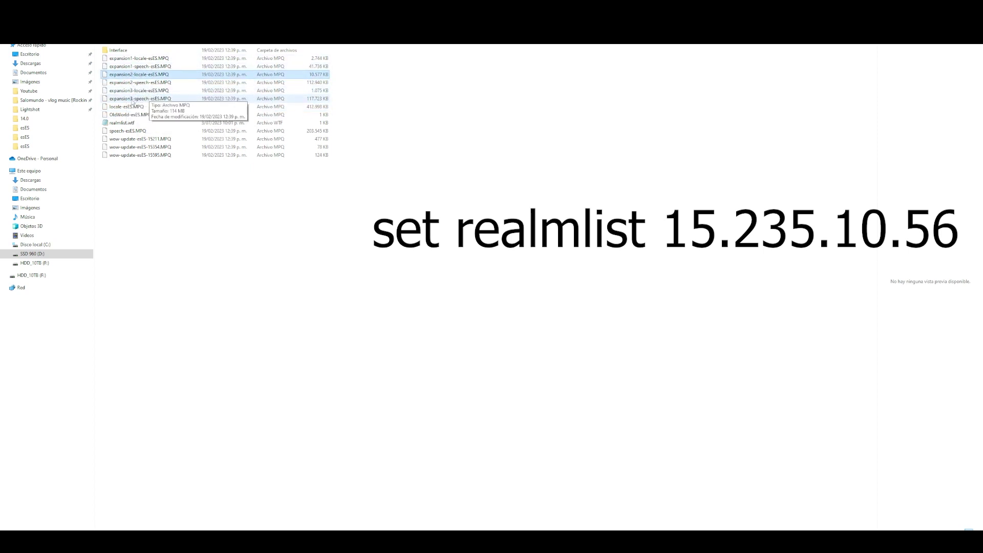
pyautogui.click(125, 124)
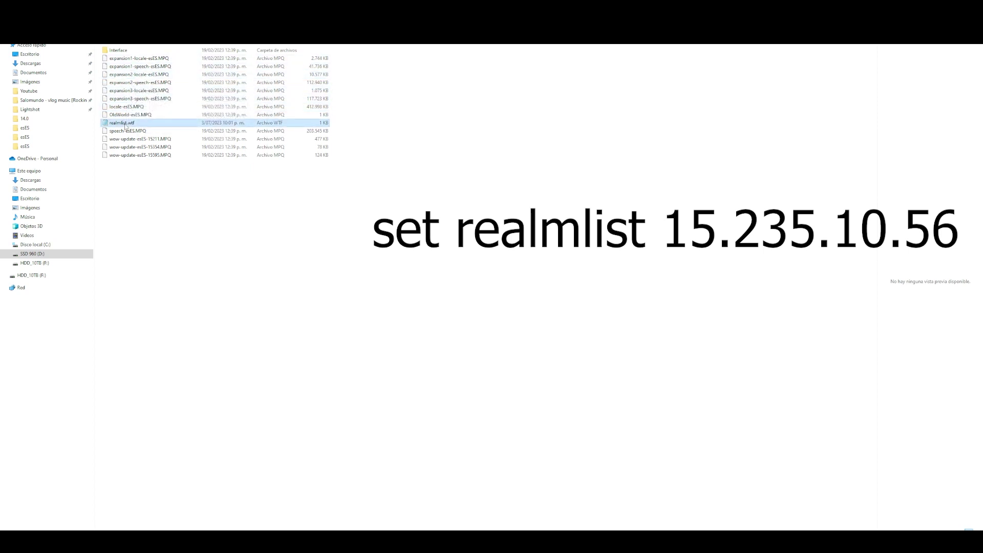
pyautogui.rightClick(120, 124)
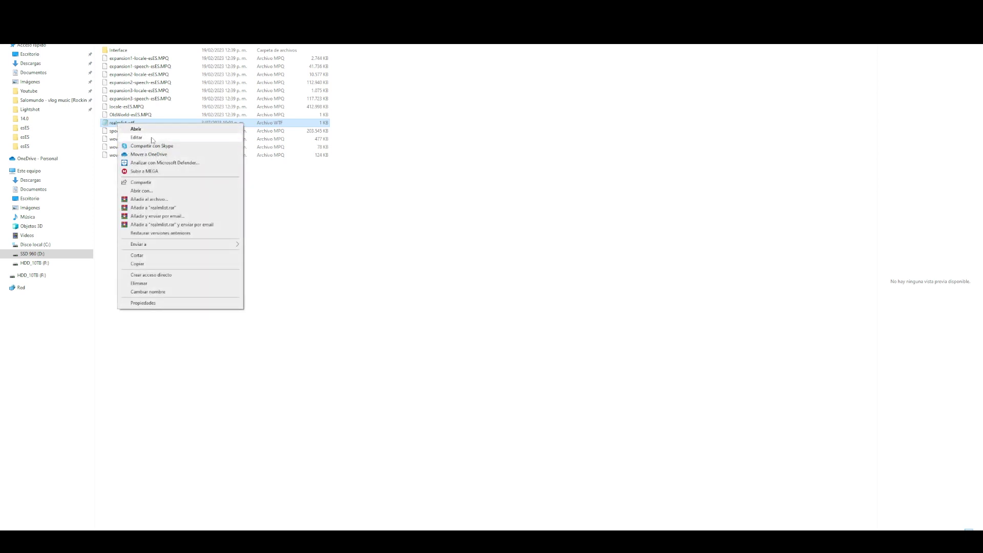
pyautogui.click(156, 191)
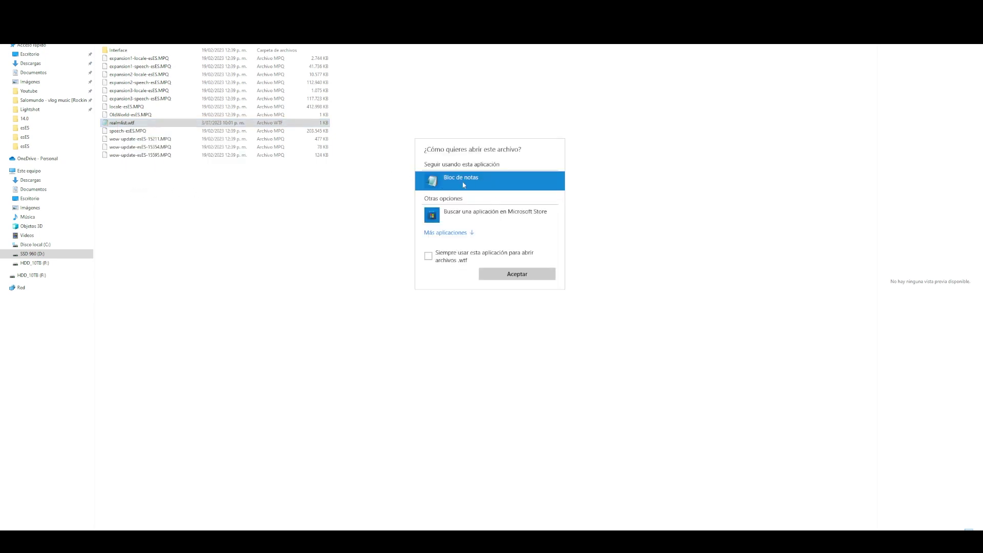
pyautogui.click(512, 274)
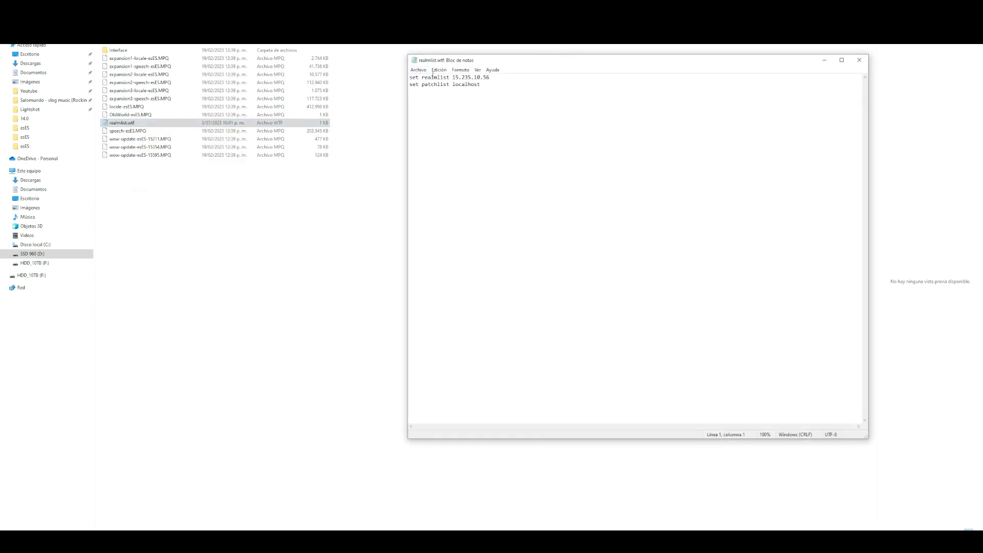
pyautogui.click(860, 60)
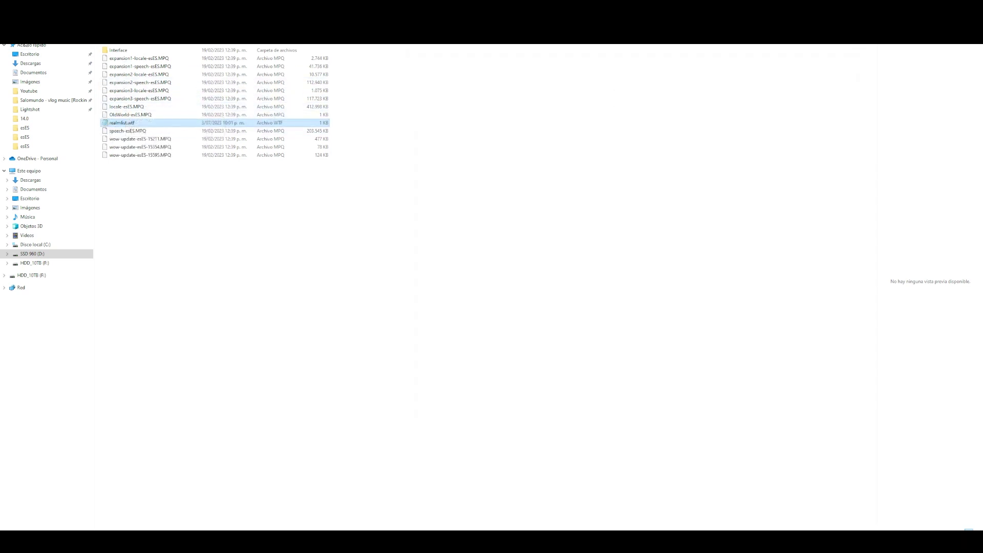
pyautogui.hotkey('alt', 'Up')
pyautogui.hotkey('alt', 'Up')
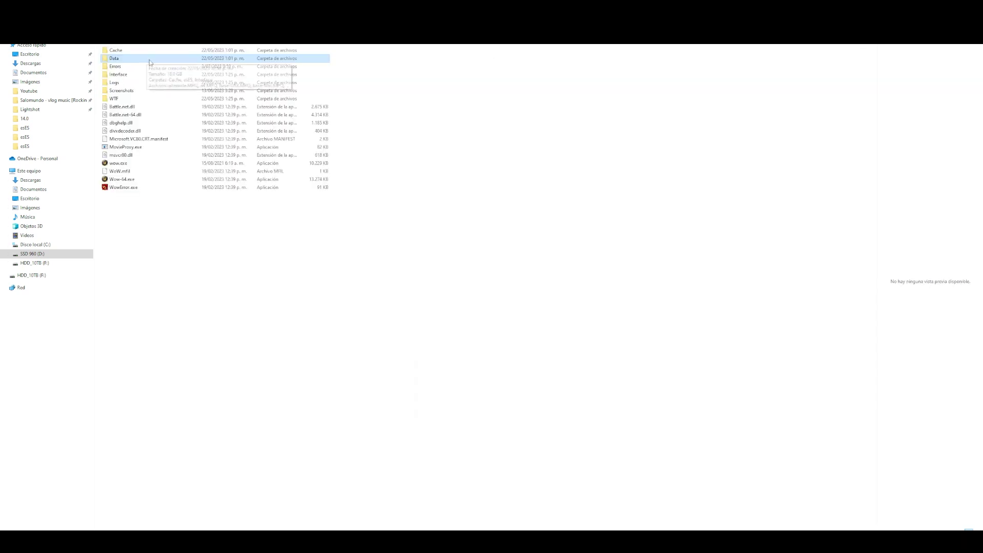
# - Launch wow.exe, try logging in, and dismiss the invalid-login error
pyautogui.doubleClick(134, 164)
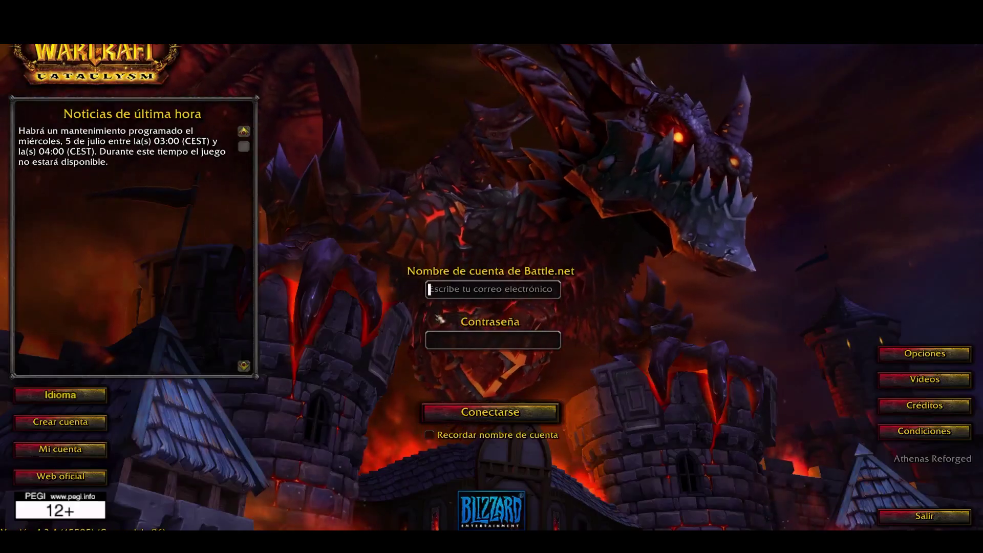
pyautogui.write('asdasd')
pyautogui.click(432, 340)
pyautogui.write('asdasd')
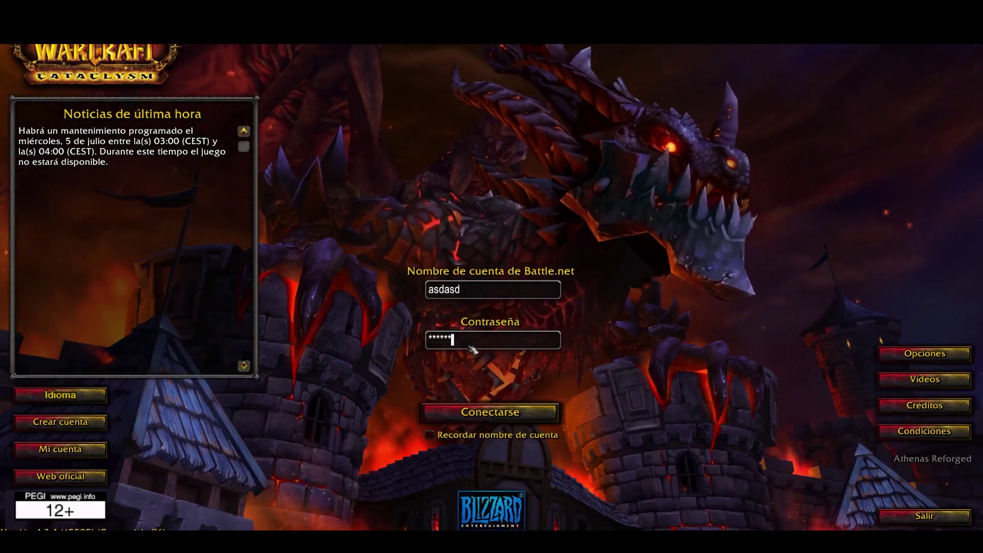
pyautogui.press('Return')
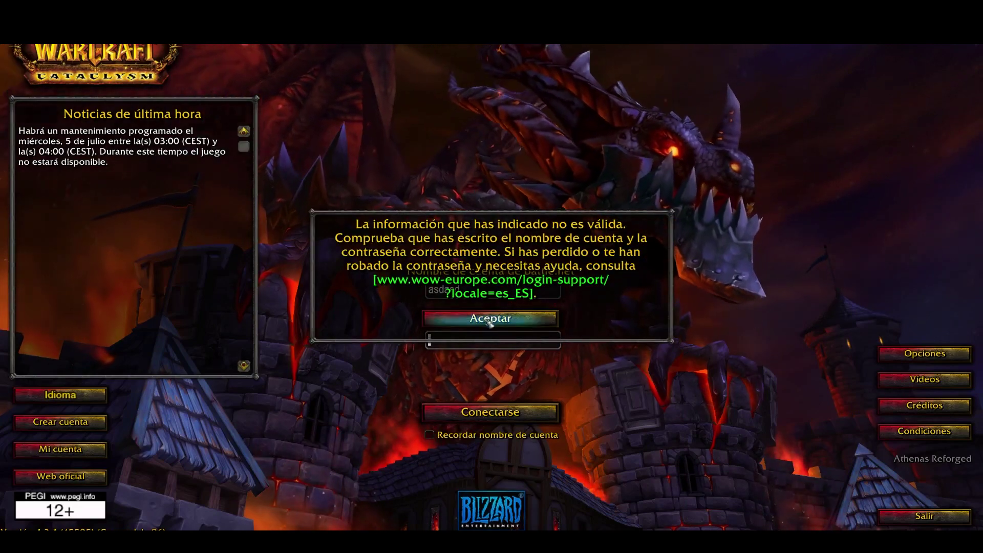
pyautogui.click(487, 320)
# - Replace the account name with the correct one, enter its password, and log in
pyautogui.click(474, 292)
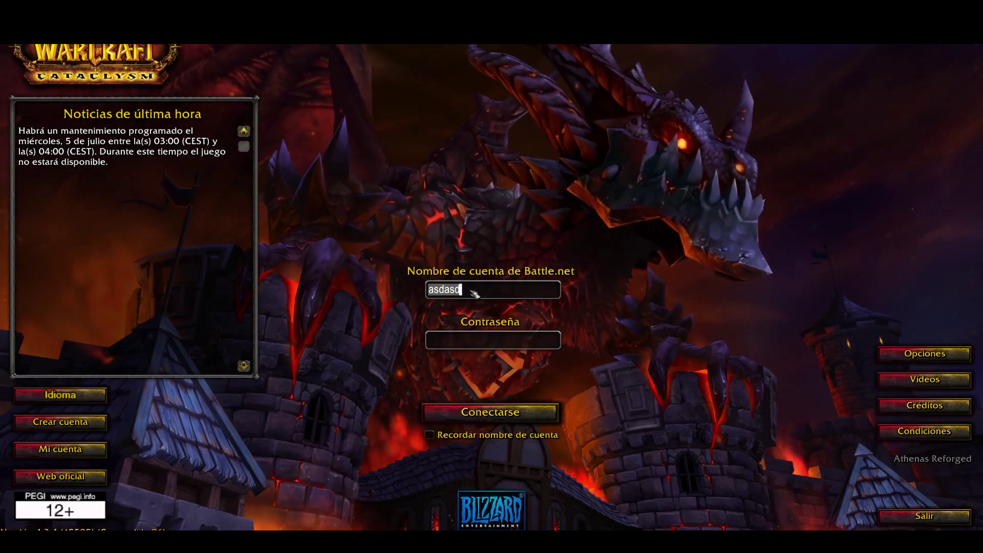
pyautogui.write('admin')
pyautogui.press('Tab')
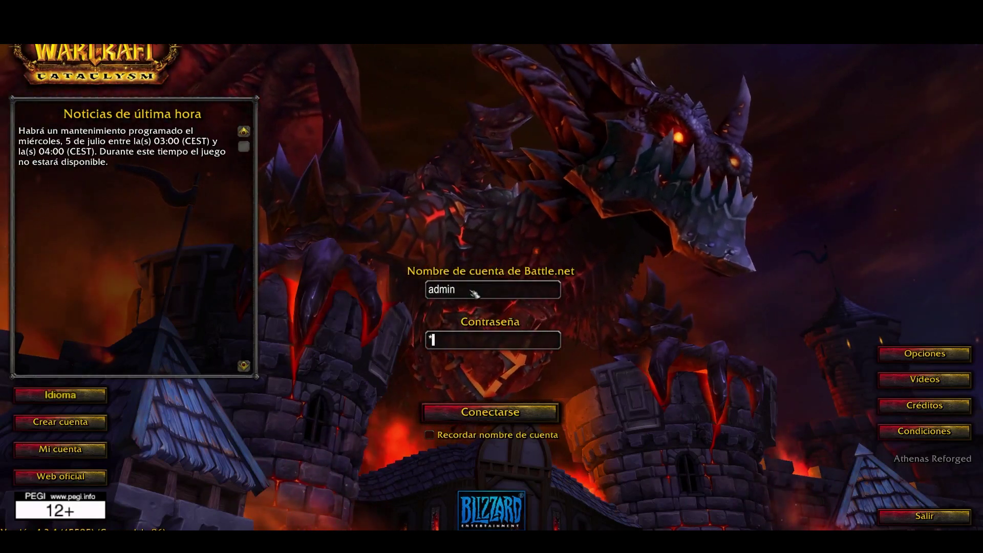
pyautogui.write('*********')
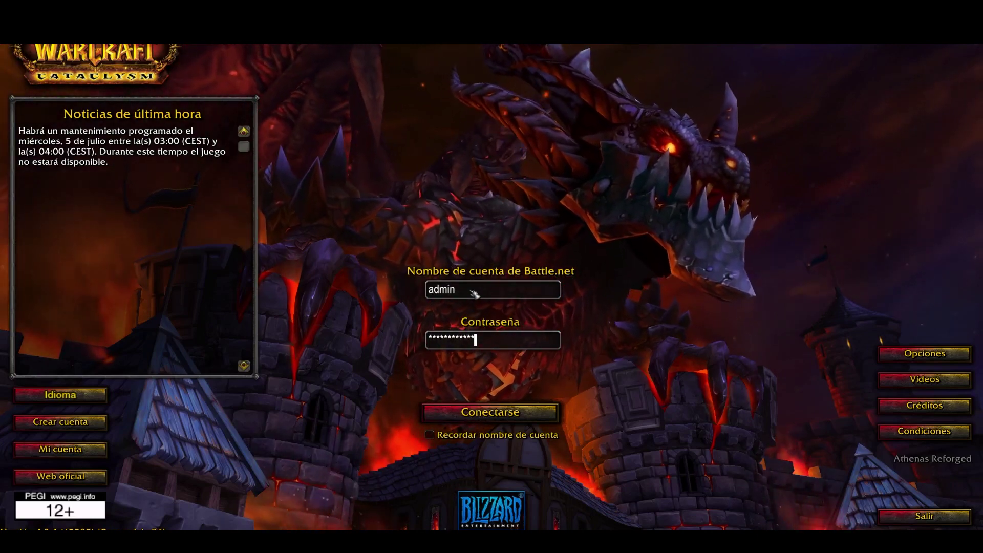
pyautogui.press('Return')
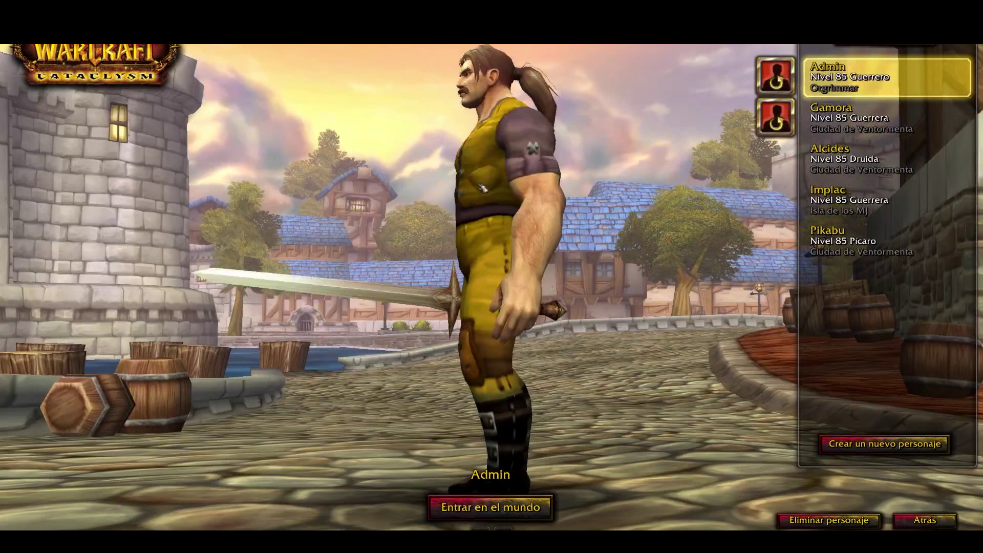
# - Rotate the character model on the character screen, then return to the login screen with Atrás
pyautogui.moveTo(573, 254)
pyautogui.mouseDown()
pyautogui.moveTo(507, 254)
pyautogui.moveTo(574, 255)
pyautogui.mouseUp()
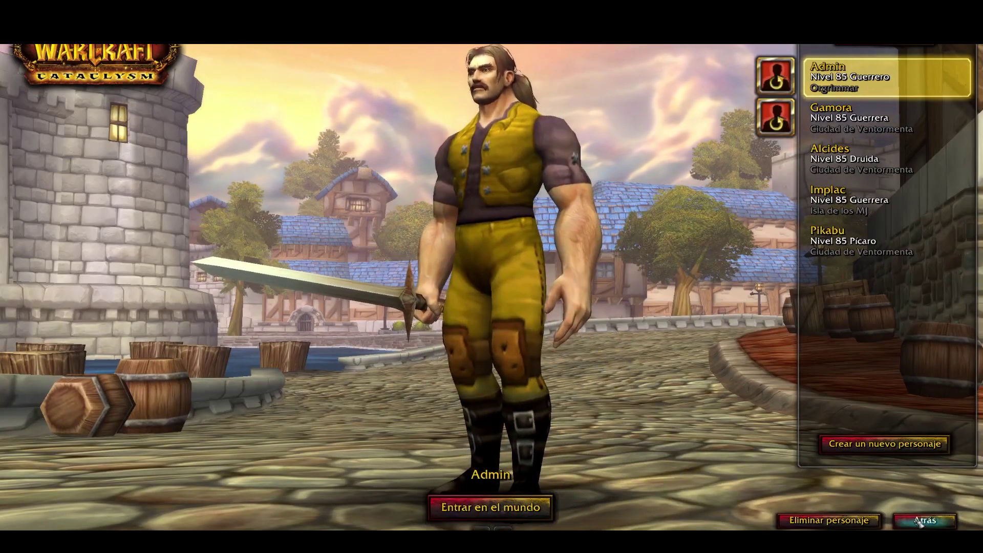
pyautogui.click(923, 520)
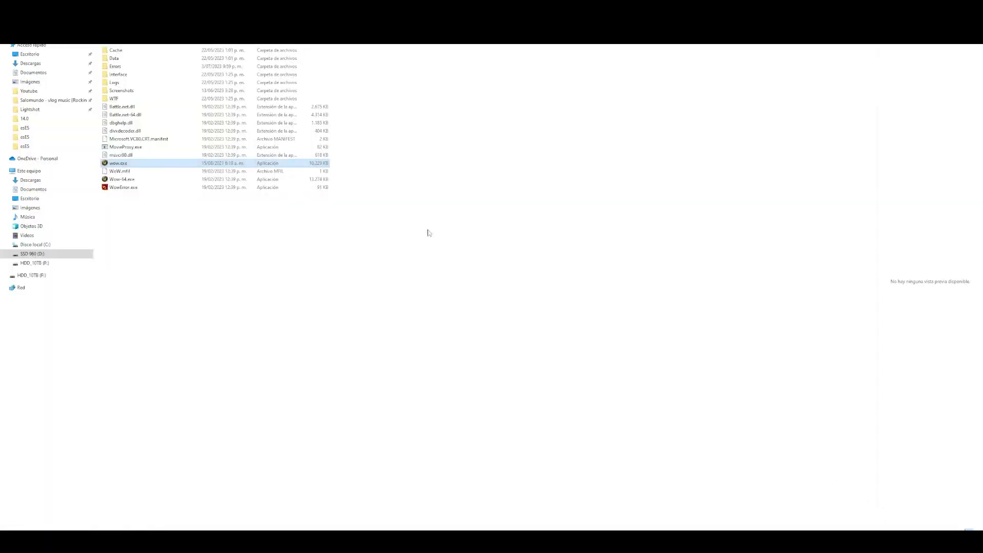
pyautogui.click(111, 100)
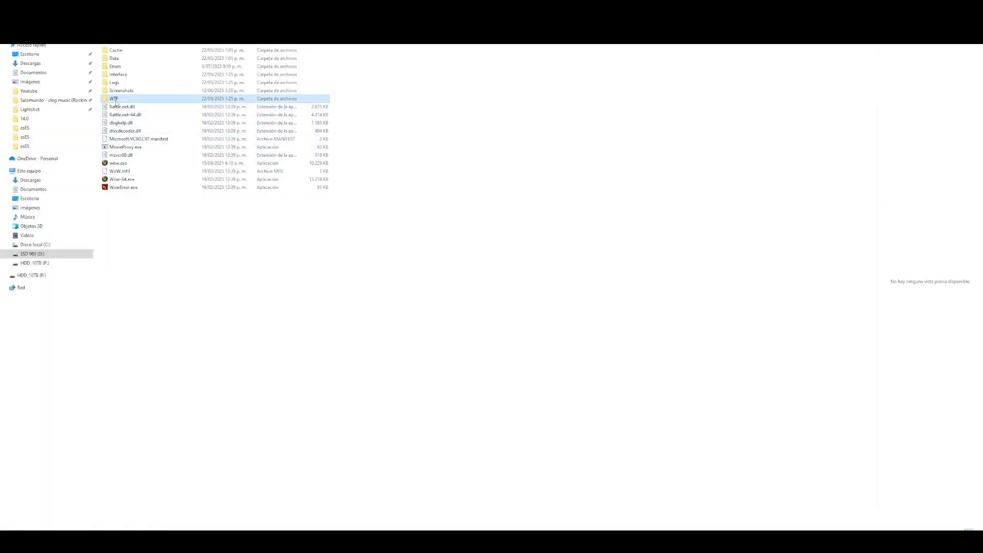
pyautogui.doubleClick(127, 102)
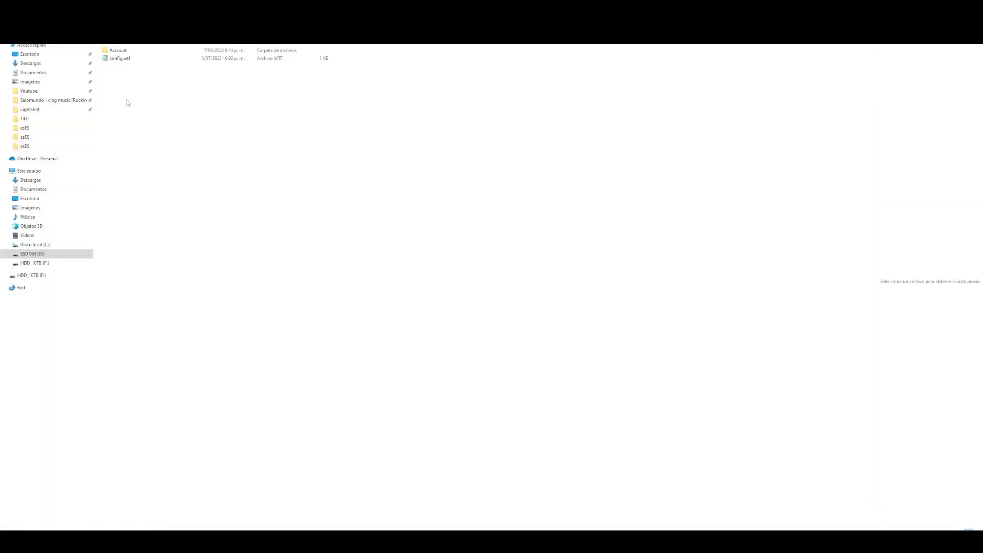
pyautogui.doubleClick(120, 58)
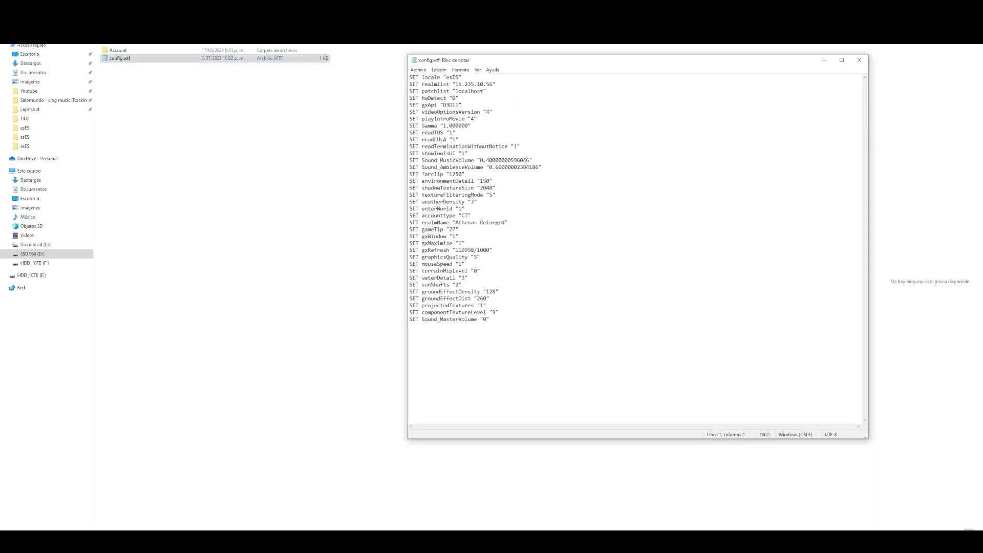
pyautogui.moveTo(423, 84); pyautogui.dragTo(496, 84)
pyautogui.click(477, 84)
pyautogui.hotkey('alt', 'F4')
pyautogui.hotkey('alt', 'Up')
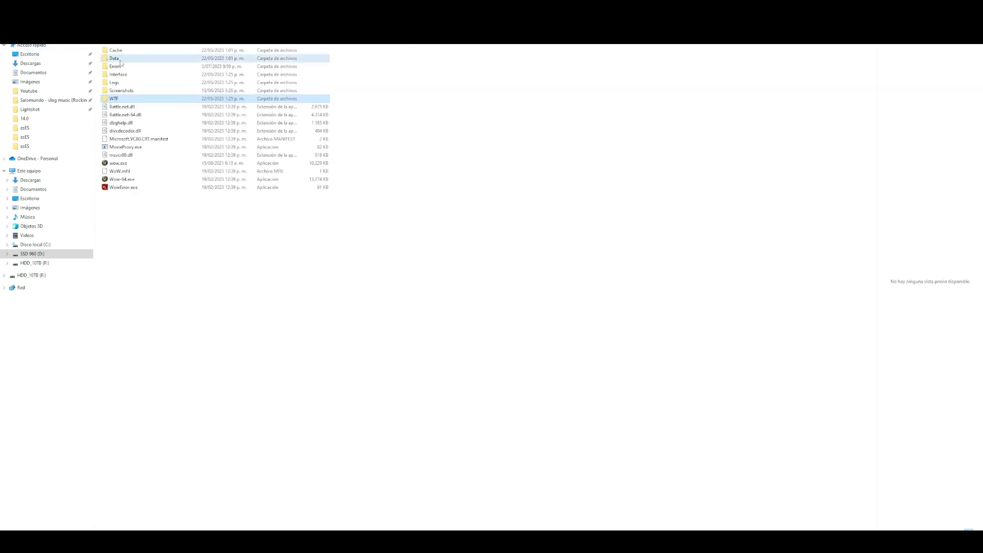
pyautogui.doubleClick(118, 58)
pyautogui.hotkey('alt', 'Up')
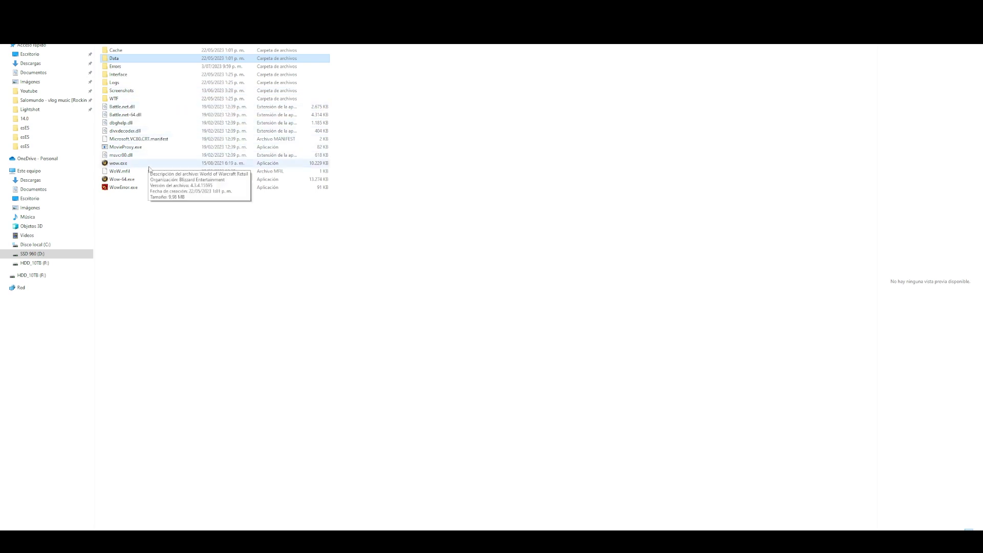
# - Open the COMO JUGAR page and scroll to the client and Parche 1.0 download links
pyautogui.click(155, 231)
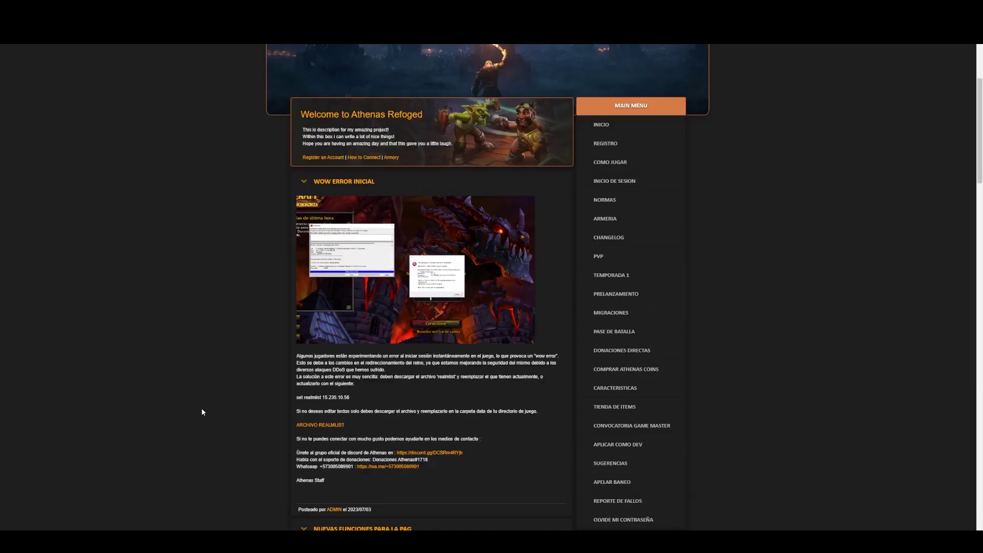
pyautogui.scroll(3, 199, 405)
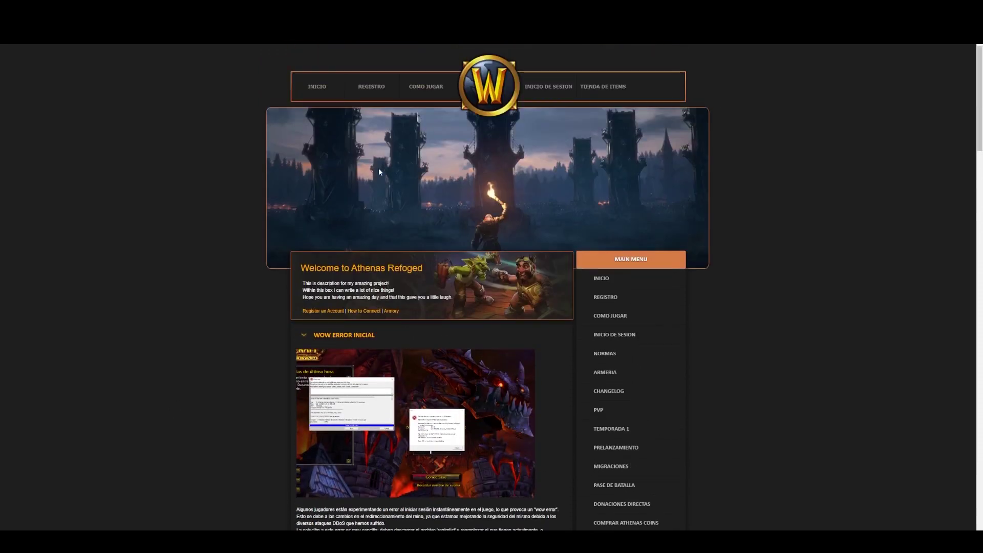
pyautogui.click(419, 88)
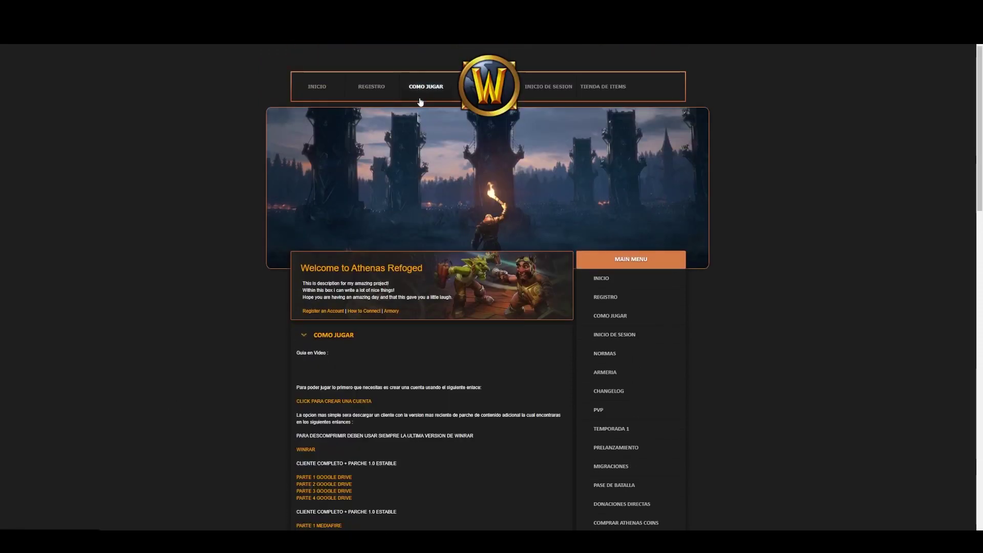
pyautogui.scroll(-4, 413, 112)
pyautogui.scroll(-2, 293, 319)
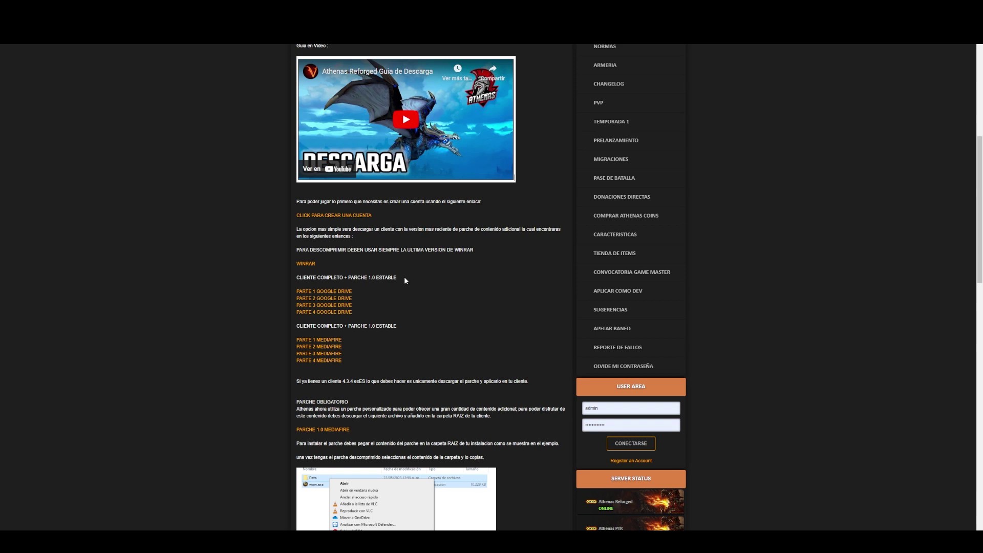
pyautogui.scroll(-2, 402, 302)
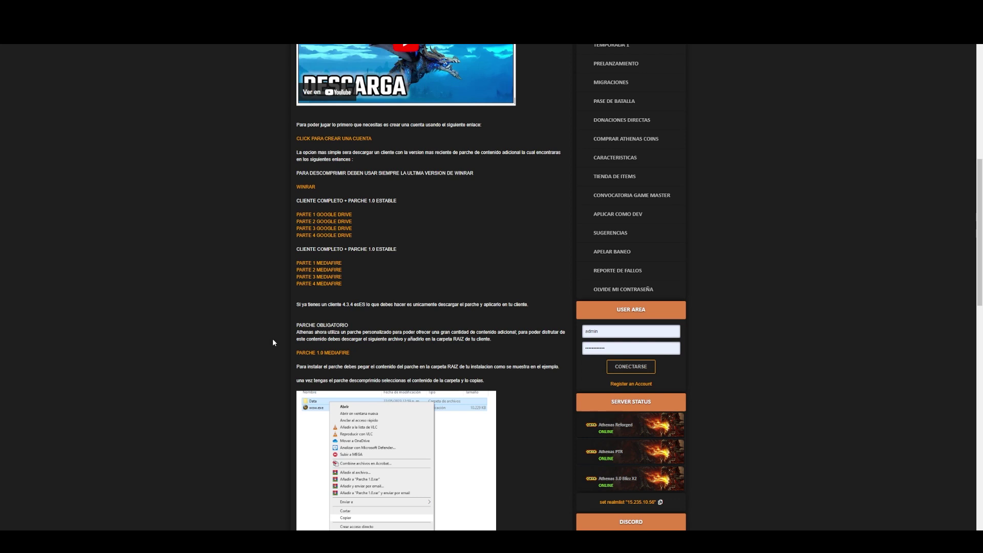
# - Bring up the Athenas clientes window and open the CLIENTE PARA SUBIR folder
pyautogui.moveTo(158, 542)
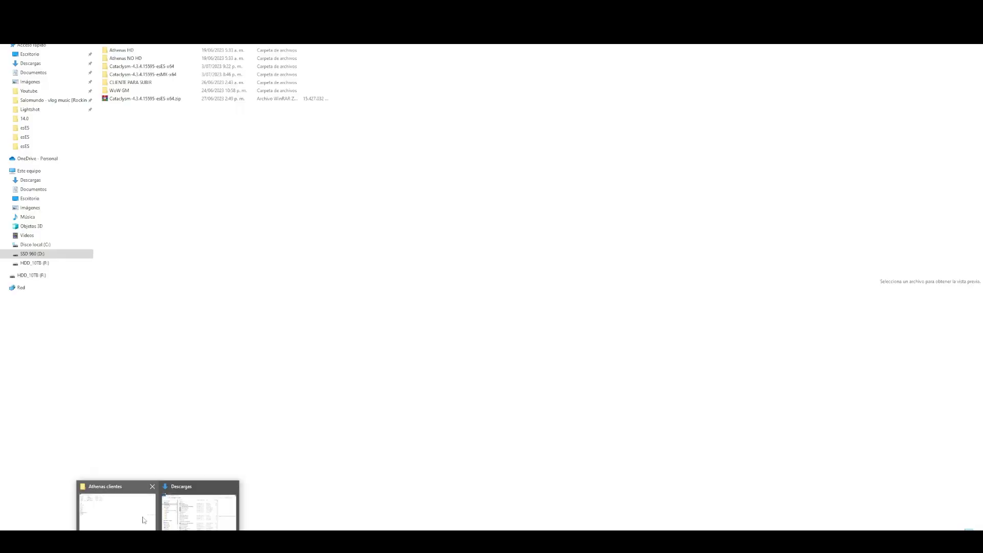
pyautogui.click(152, 499)
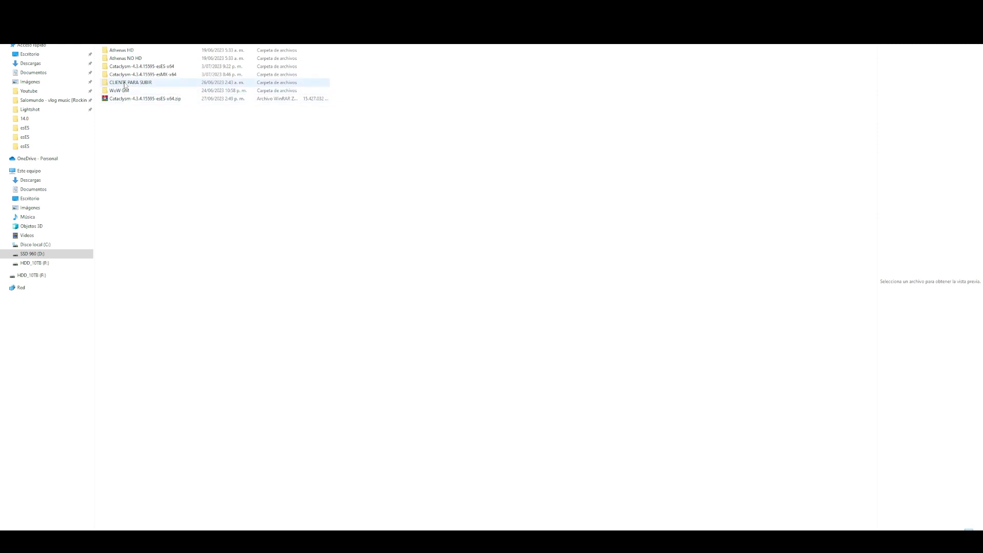
pyautogui.moveTo(125, 86)
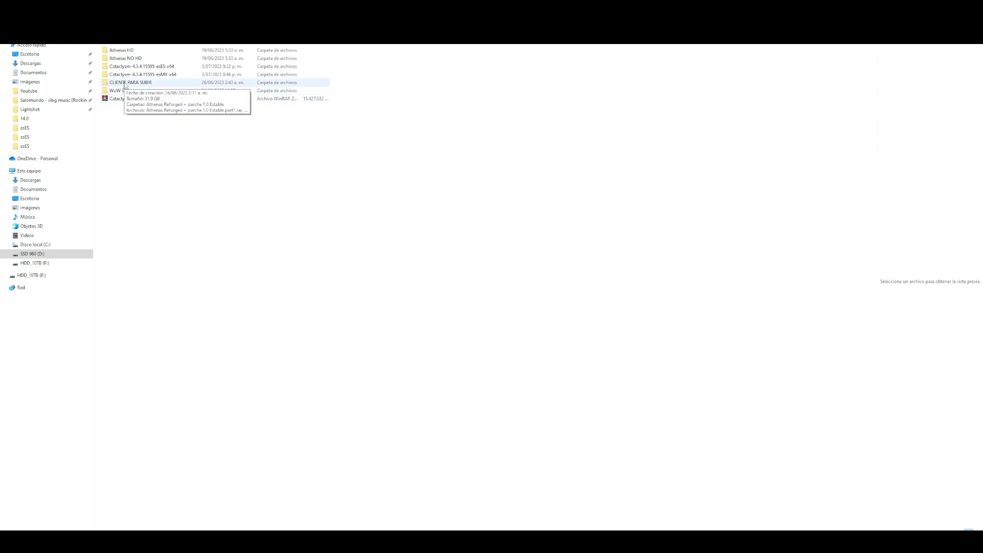
pyautogui.doubleClick(145, 84)
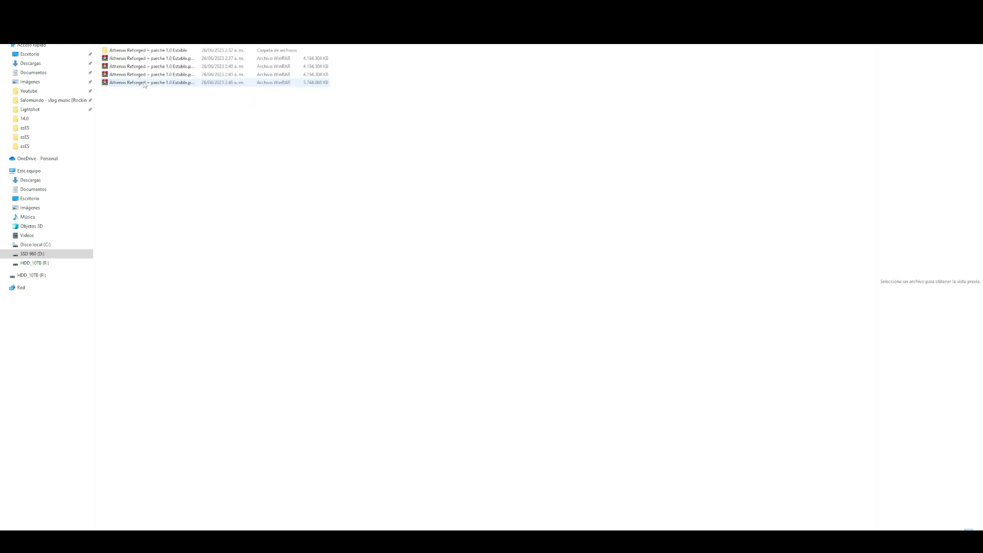
# - Open the extracted Athenas Reforged + parche 1.0 Estable client folder
pyautogui.moveTo(127, 115); pyautogui.dragTo(186, 60)
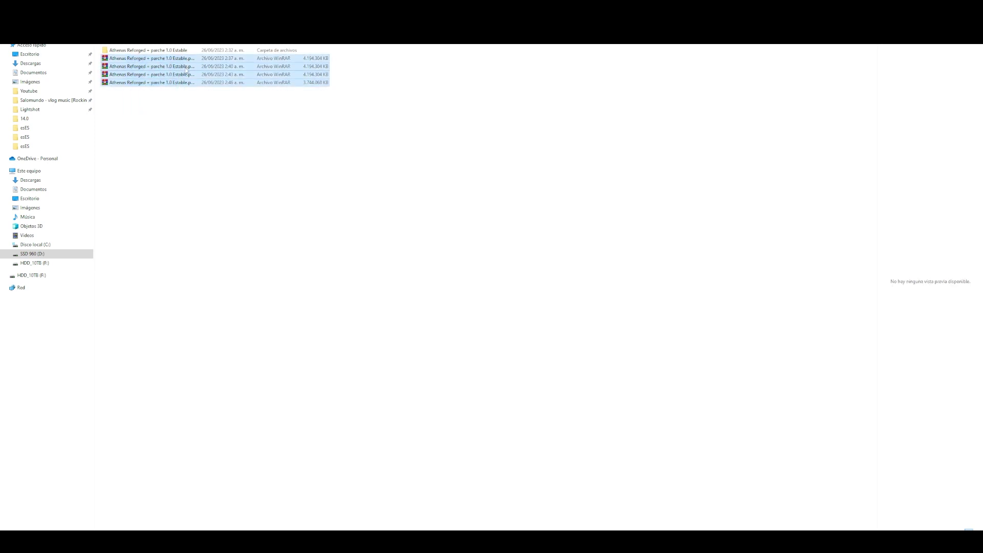
pyautogui.click(154, 127)
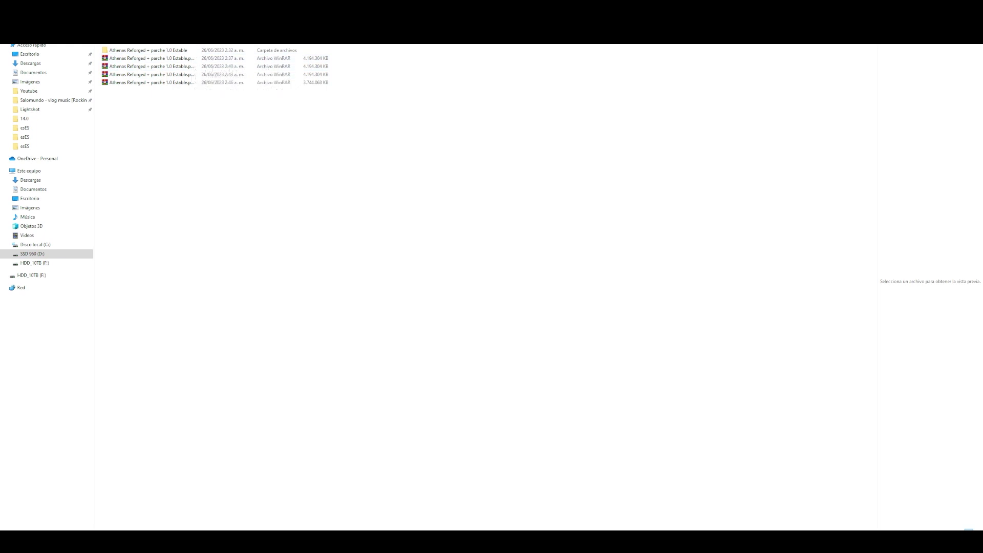
pyautogui.rightClick(134, 67)
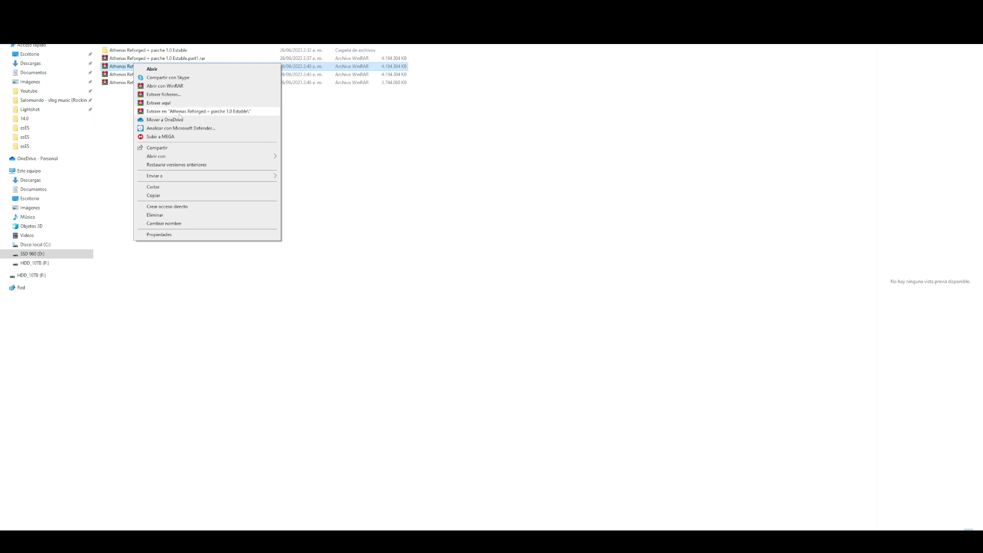
pyautogui.click(395, 134)
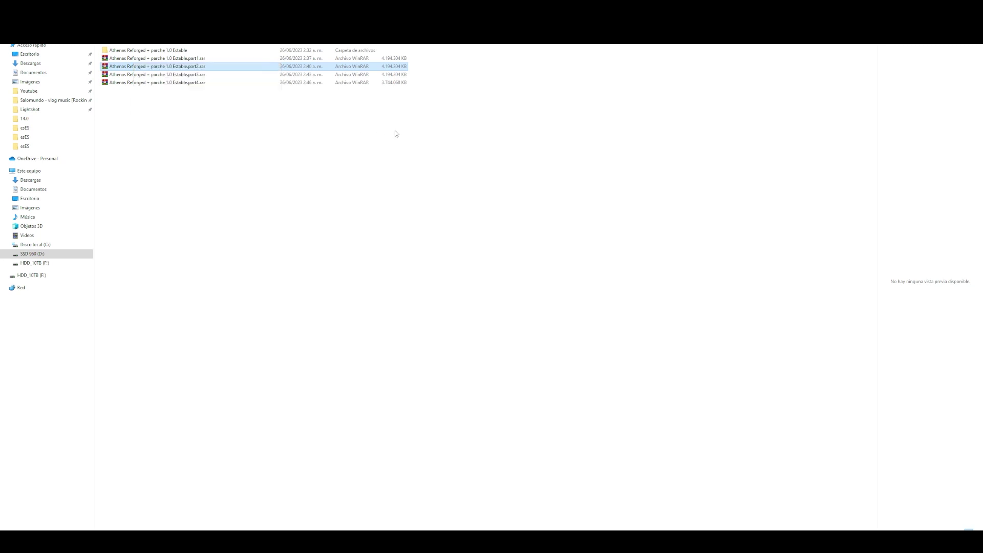
pyautogui.doubleClick(116, 51)
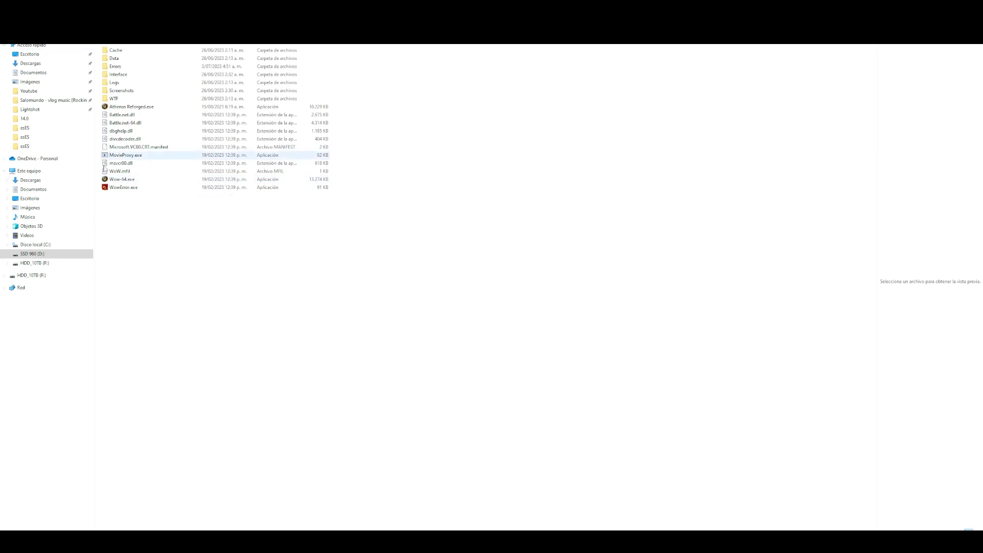
# - Pick Wow-64.exe among the game folder's executables to start the 64-bit client
pyautogui.click(123, 180)
pyautogui.click(128, 108)
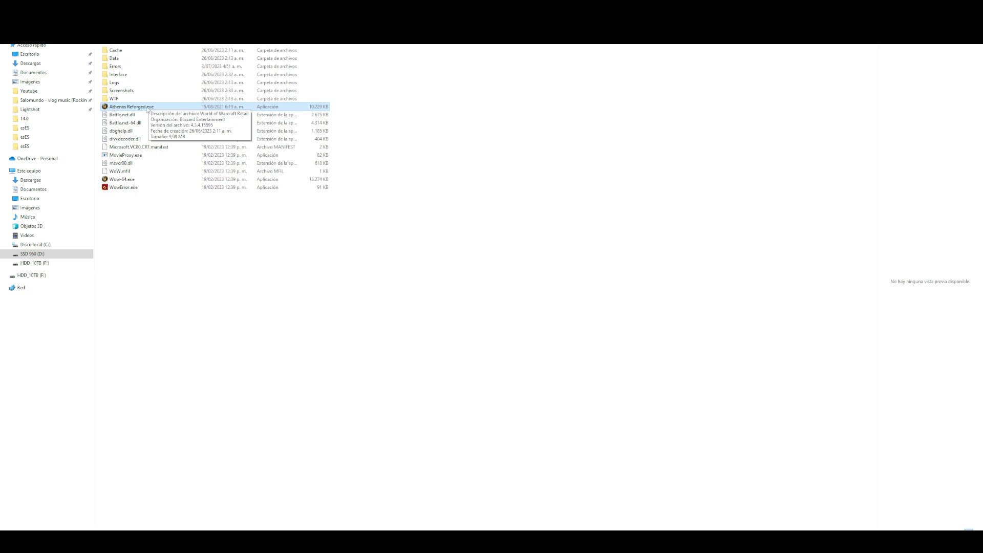
pyautogui.click(166, 234)
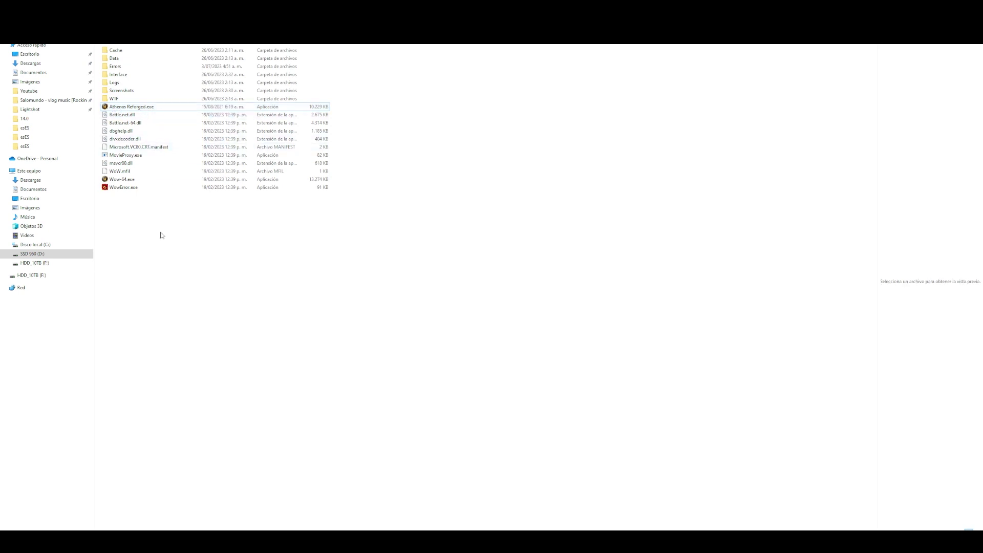
pyautogui.click(121, 182)
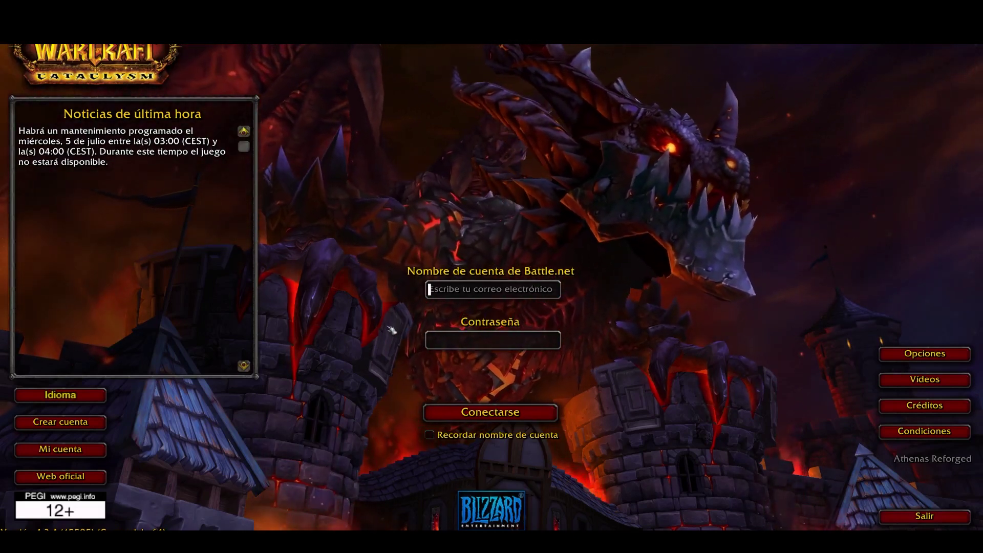
# - Enter the account name and password on the Cataclysm login screen
pyautogui.write('adm')
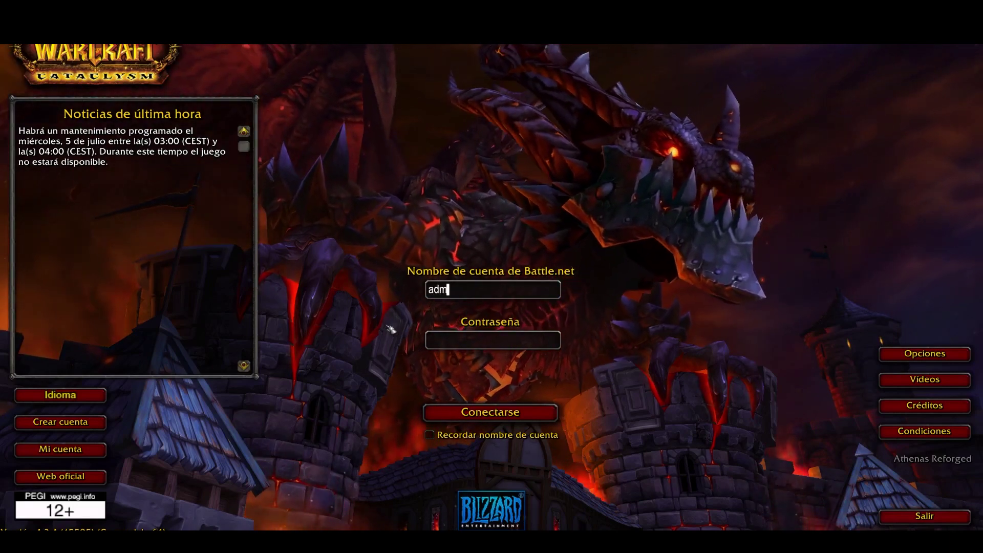
pyautogui.write('in')
pyautogui.press('Tab')
pyautogui.write('********')
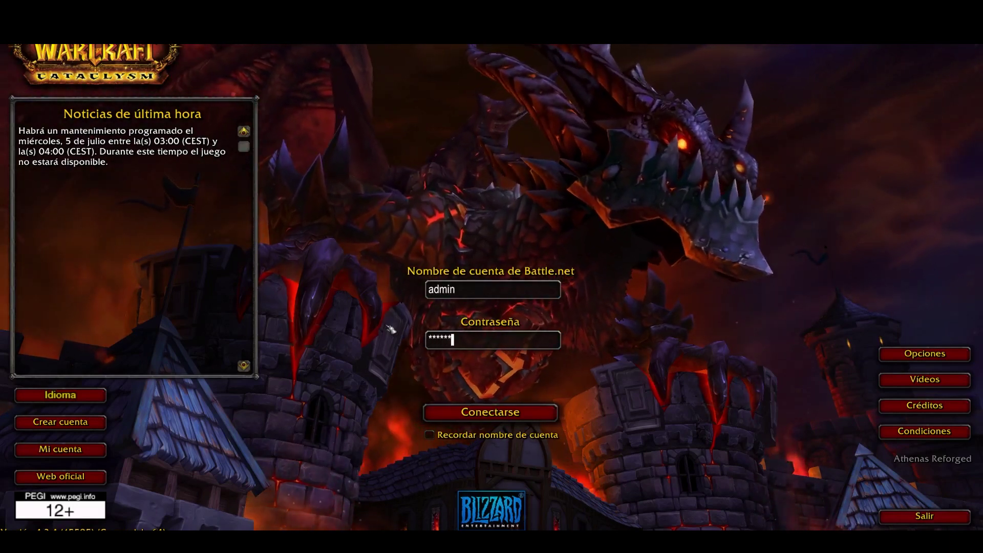
pyautogui.write('**')
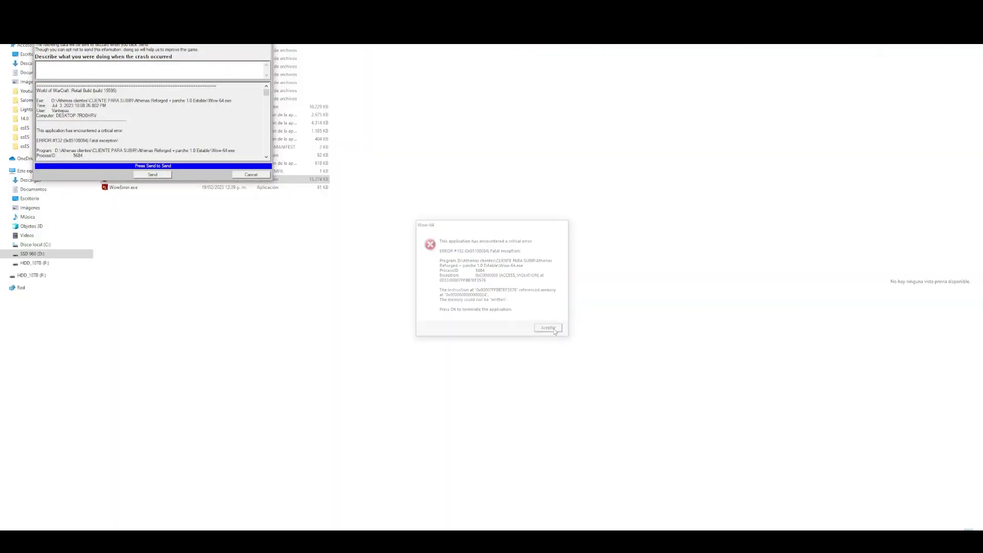
# - Dismiss the crash error and cancel the crash report, then open the Data folder
pyautogui.click(554, 331)
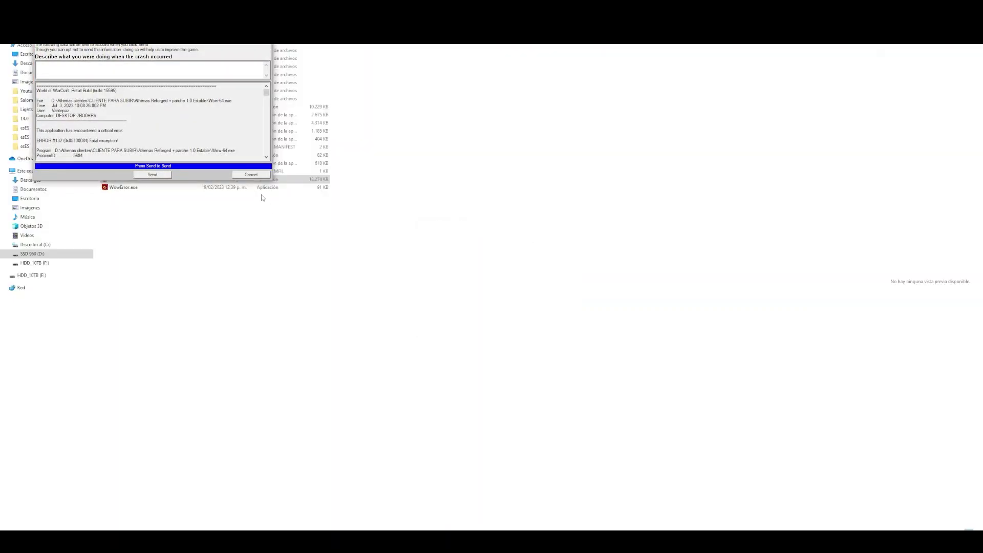
pyautogui.click(252, 174)
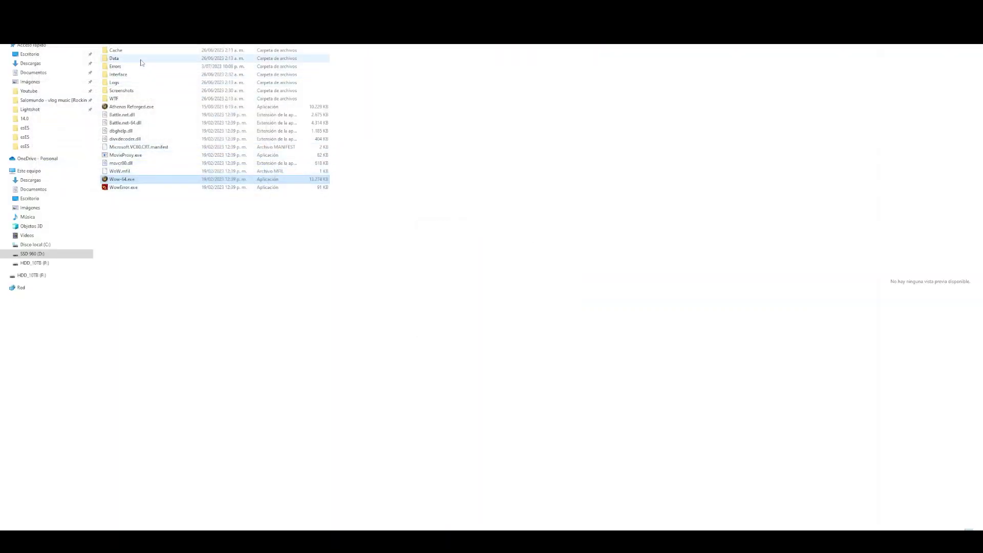
pyautogui.doubleClick(140, 60)
# - Open realmlist.wtf from the Data\esES folder in Notepad
pyautogui.click(132, 60)
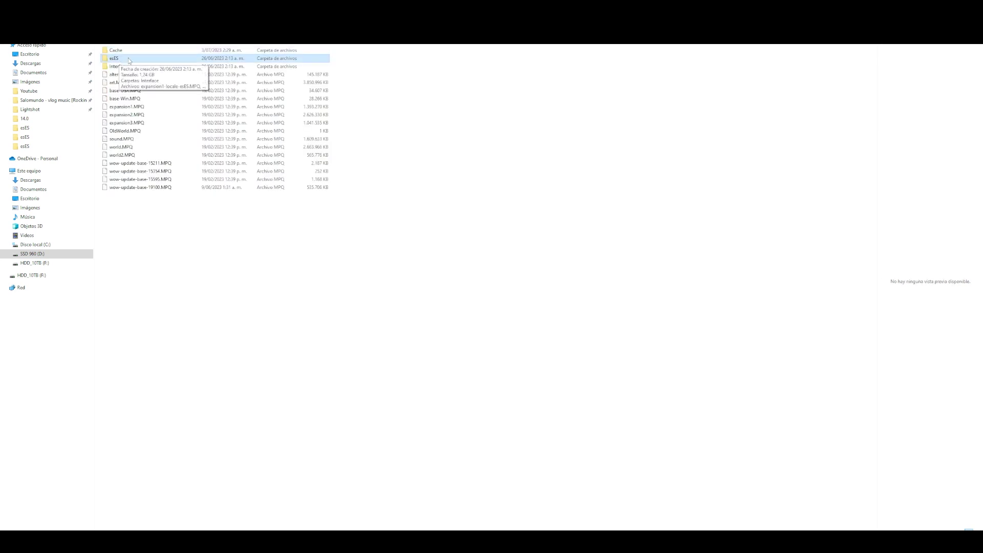
pyautogui.doubleClick(129, 60)
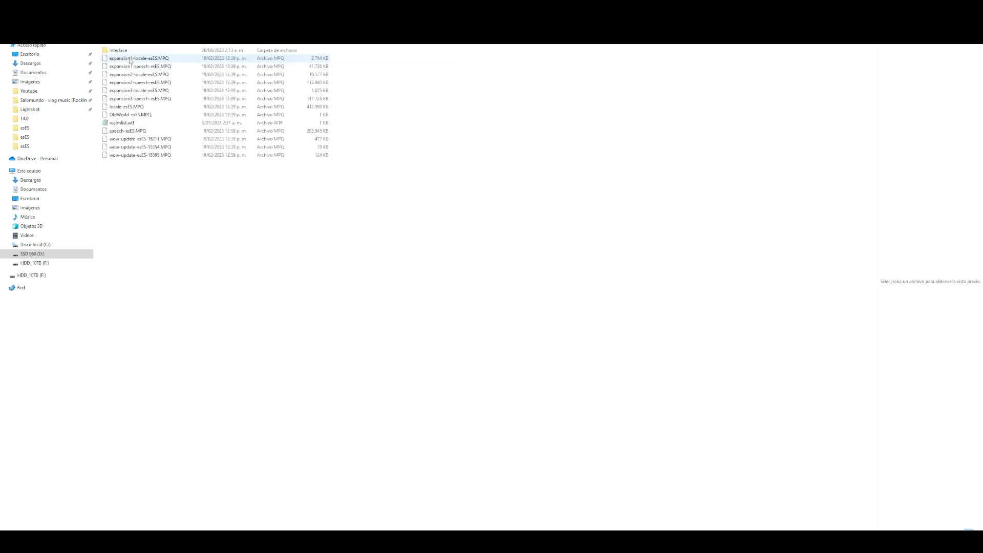
pyautogui.doubleClick(128, 124)
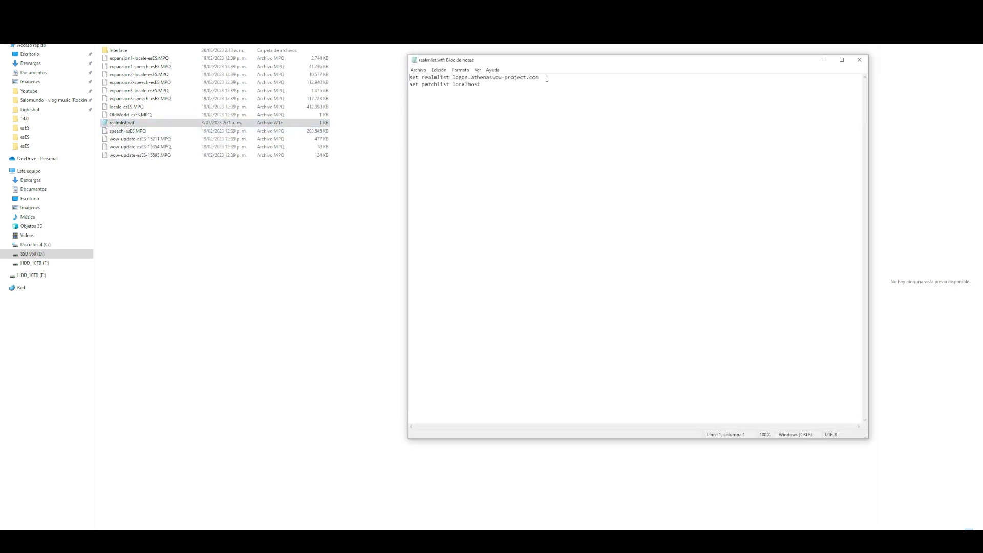
# - Replace the logon address on line 1 with 15.235.10.56 and save the file
pyautogui.moveTo(517, 77); pyautogui.dragTo(409, 77)
pyautogui.click(564, 89)
pyautogui.moveTo(536, 77); pyautogui.dragTo(453, 78)
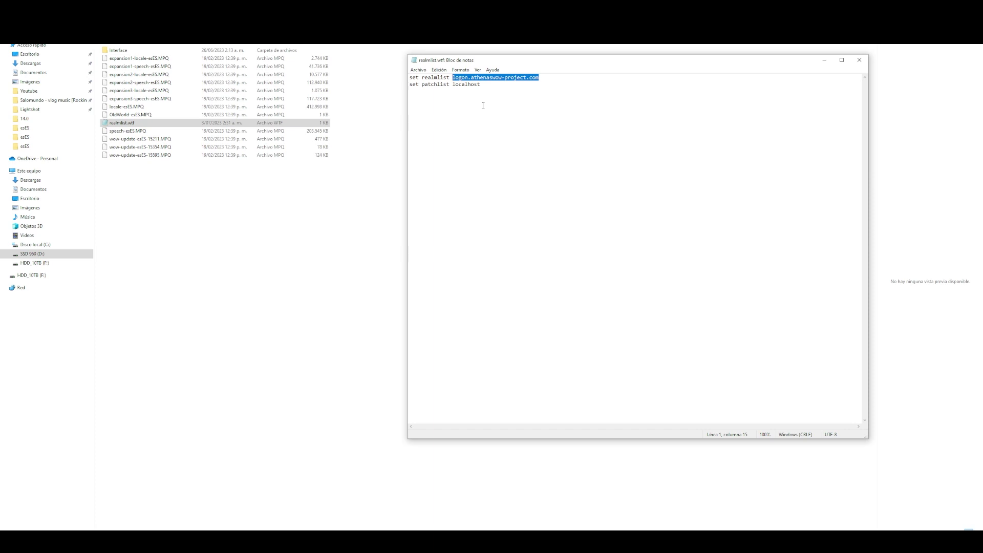
pyautogui.write('15.235.10.56')
pyautogui.click(859, 60)
pyautogui.click(453, 285)
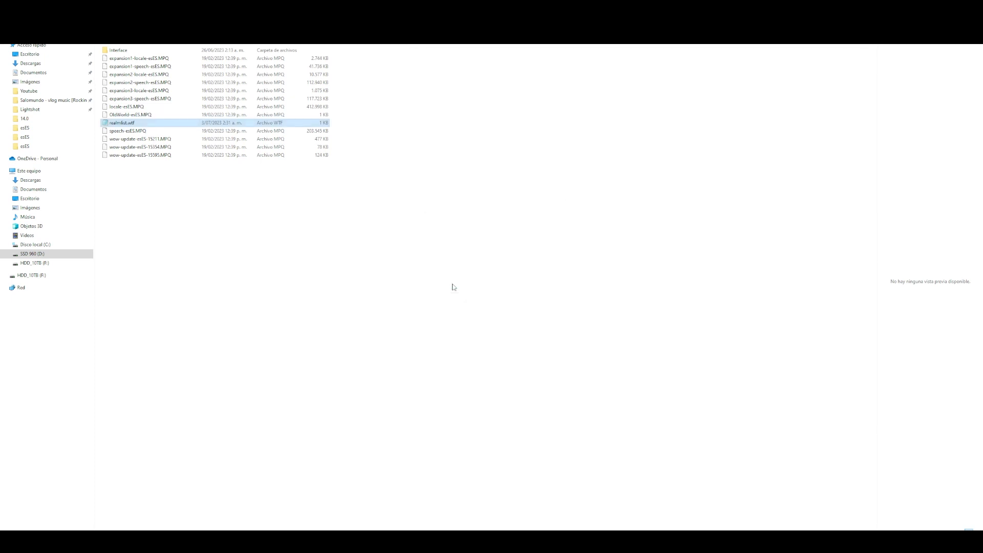
pyautogui.click(32, 45)
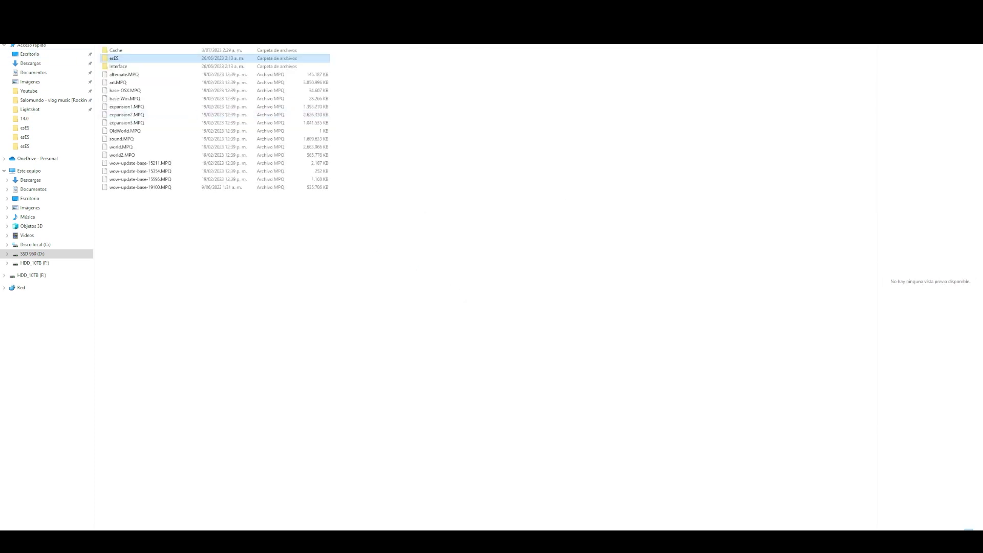
# - Launch the client via Athenas Reforged.exe from the main game folder
pyautogui.hotkey('alt', 'Up')
pyautogui.click(134, 109)
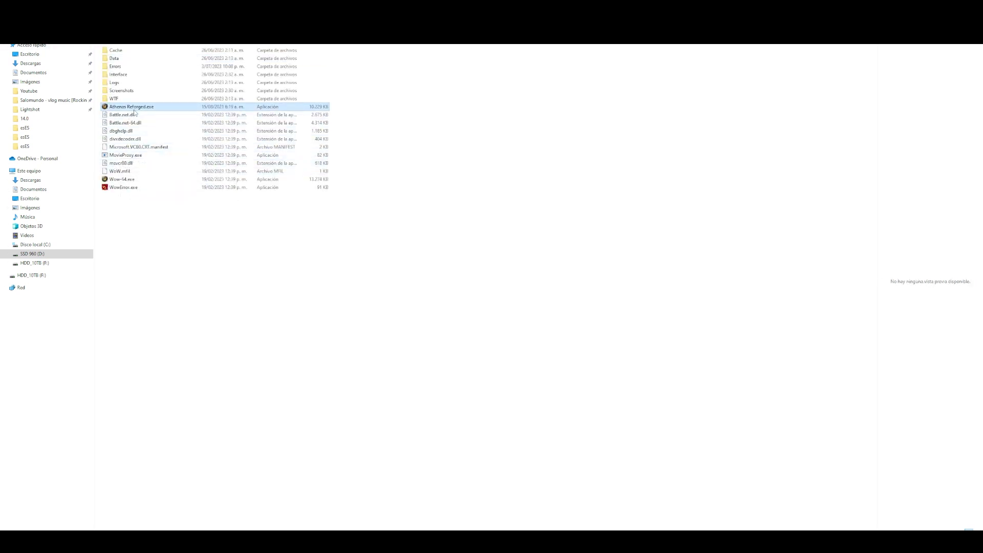
pyautogui.doubleClick(125, 108)
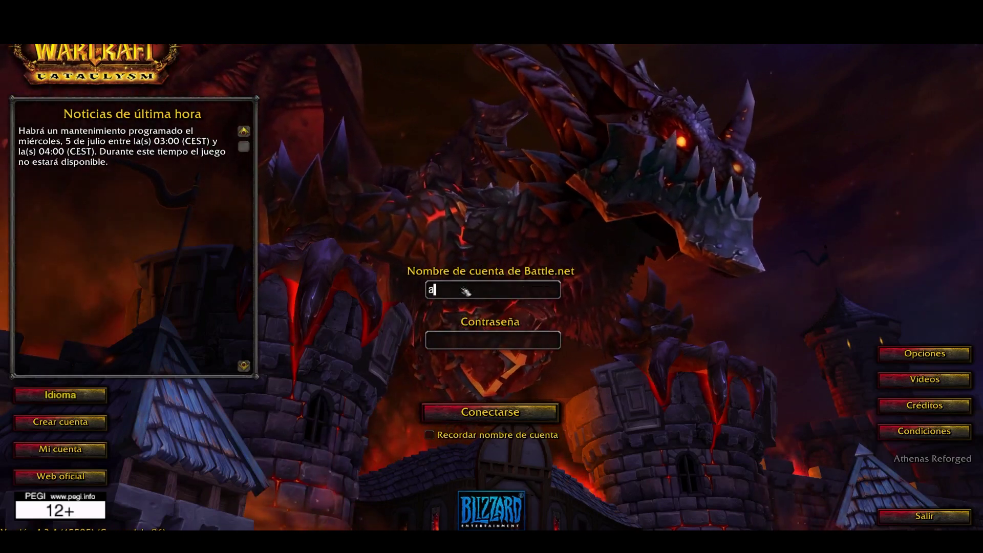
# - Log in with the account name and password and enter the world with the warrior
pyautogui.write('admin')
pyautogui.press('Tab')
pyautogui.write('************')
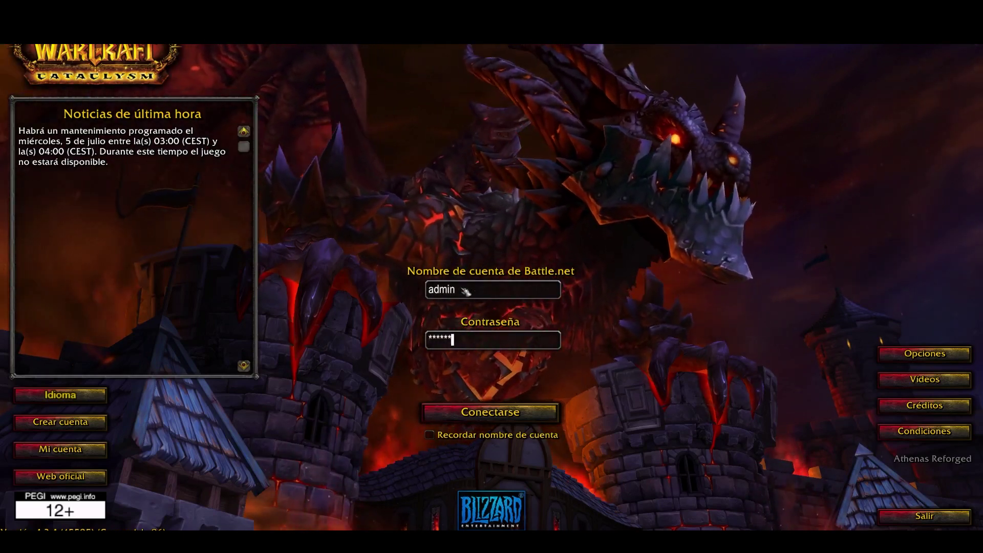
pyautogui.press('Return')
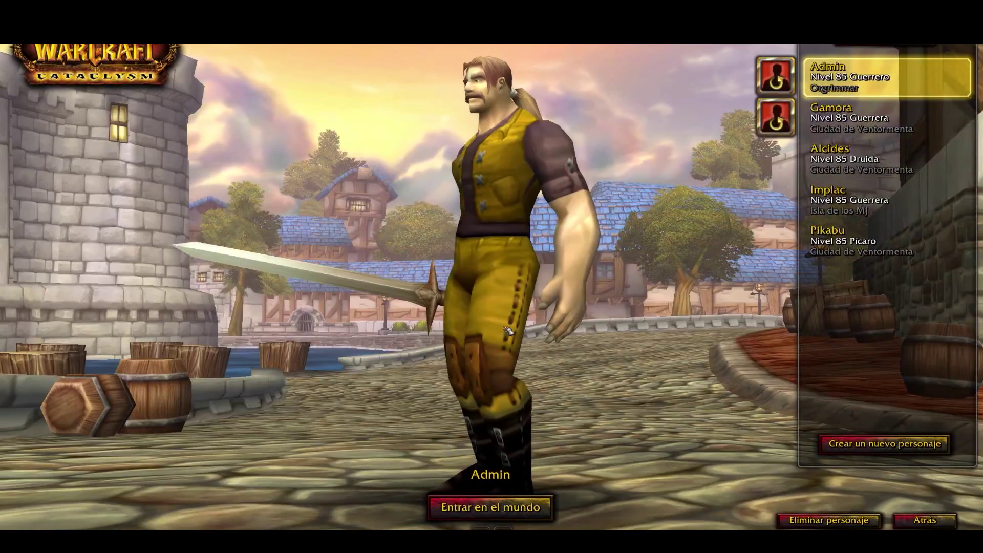
pyautogui.click(491, 506)
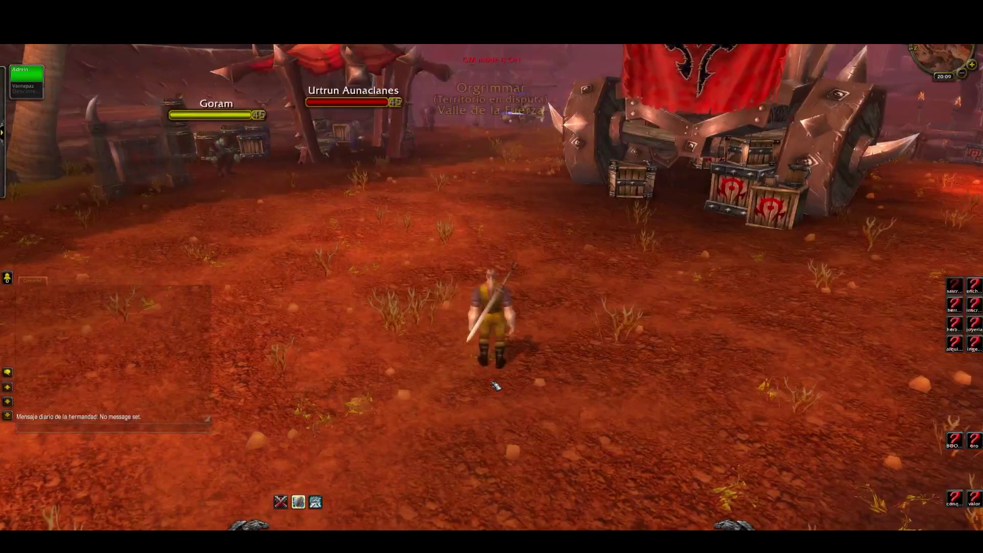
# - Walk the warrior forward in Orgrimmar and type the .tele gmgm chat command
pyautogui.press('w')
pyautogui.press('Return')
pyautogui.write('.tele gm')
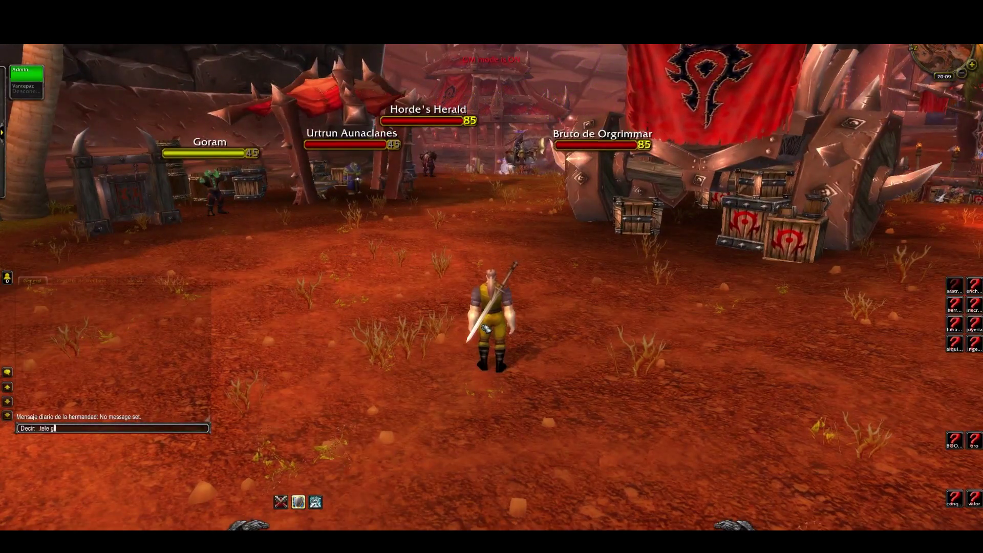
pyautogui.write('gm')
# - Send the teleport command and swing the camera toward the merchant building
pyautogui.press('Return')
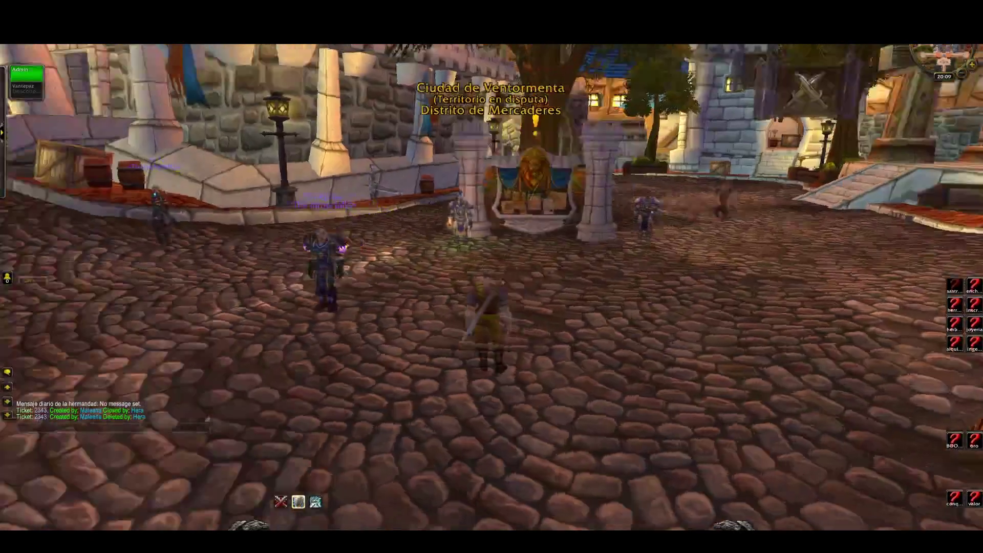
pyautogui.moveTo(522, 320); pyautogui.dragTo(476, 303)
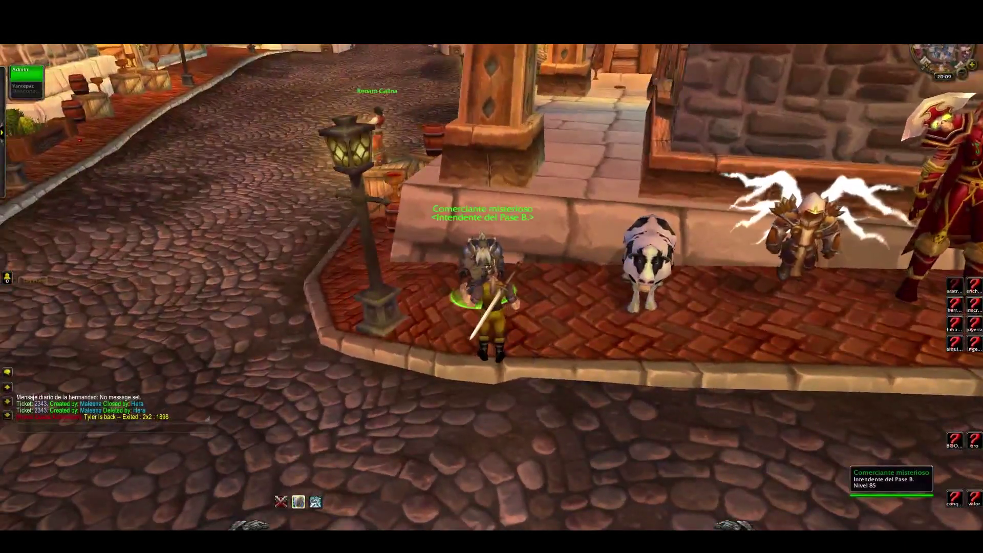
# - Talk to the Comerciante misterioso and page through its item list
pyautogui.rightClick(367, 240)
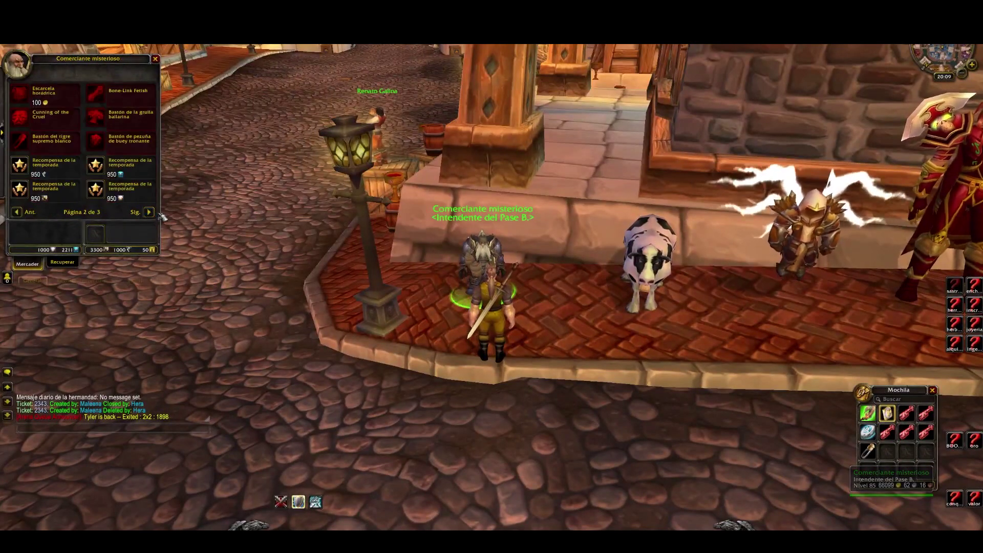
pyautogui.moveTo(95, 192)
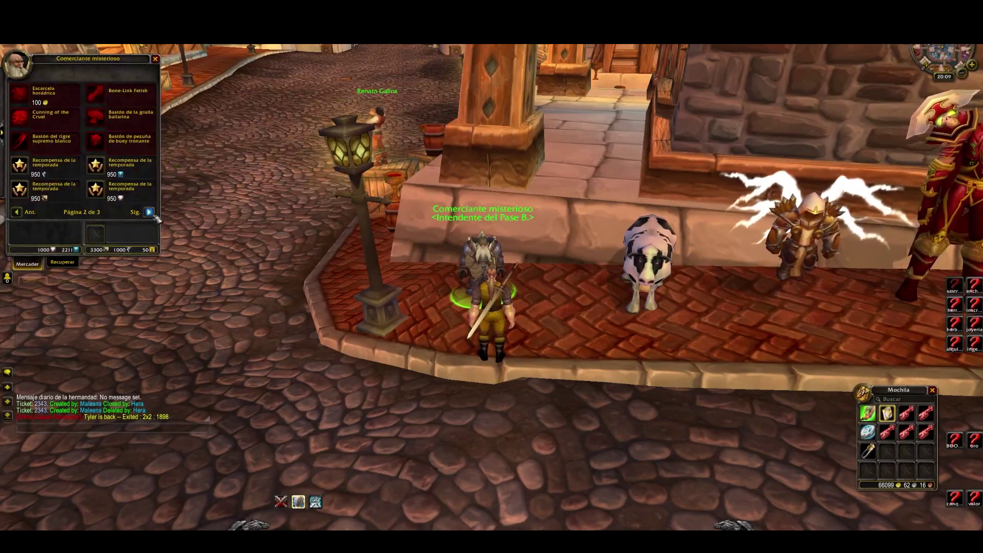
pyautogui.click(148, 212)
pyautogui.click(18, 213)
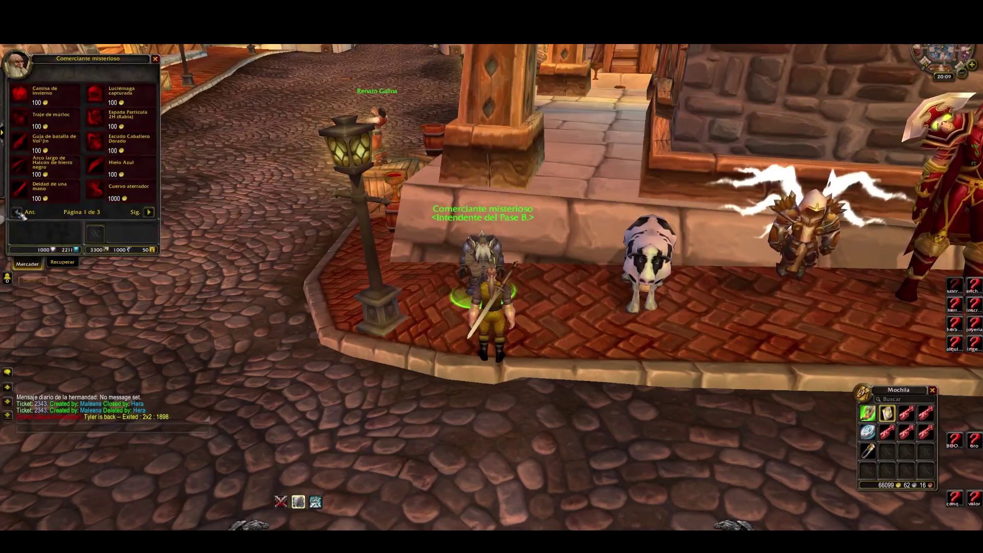
# - Step away, close the merchant window and bag, and log out to character selection
pyautogui.press('s')
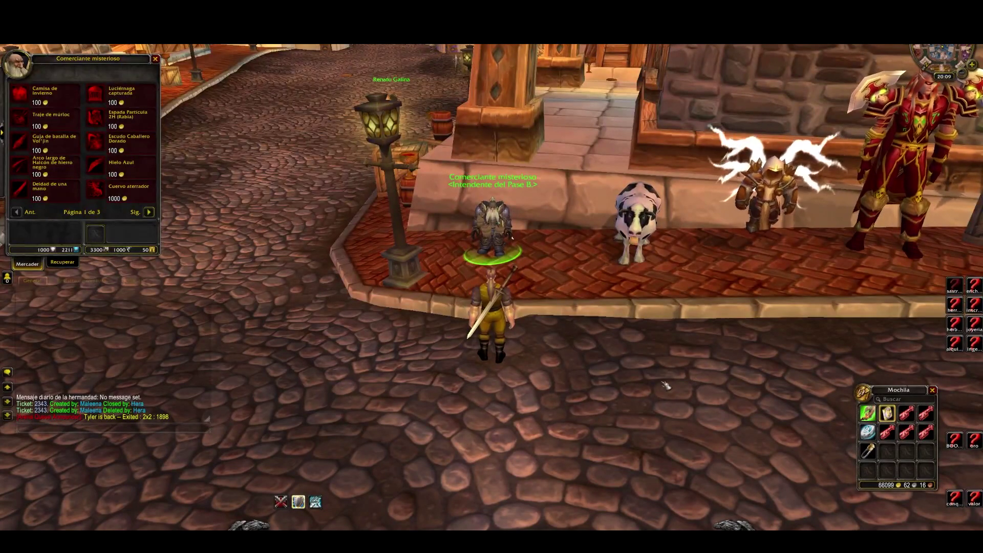
pyautogui.press('Escape')
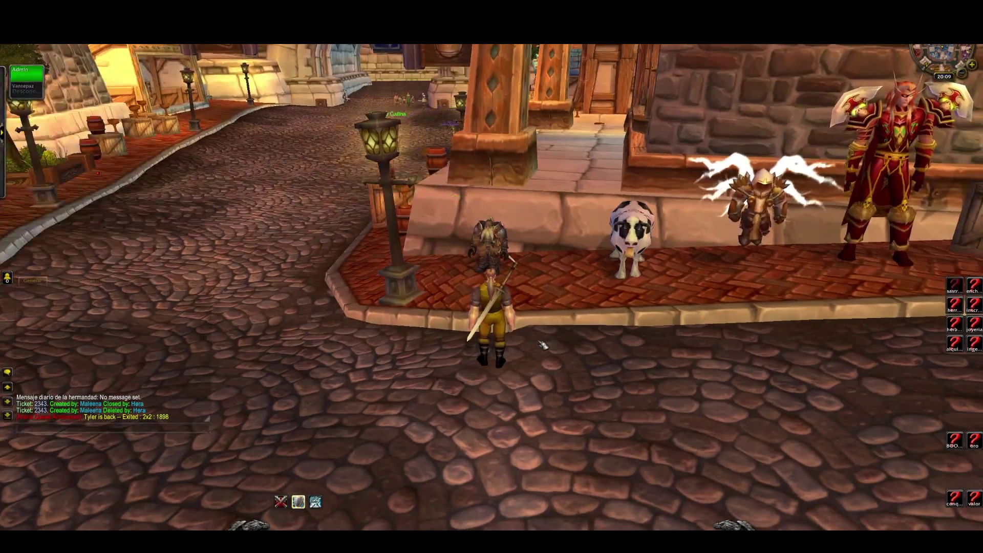
pyautogui.press('Escape')
pyautogui.click(491, 290)
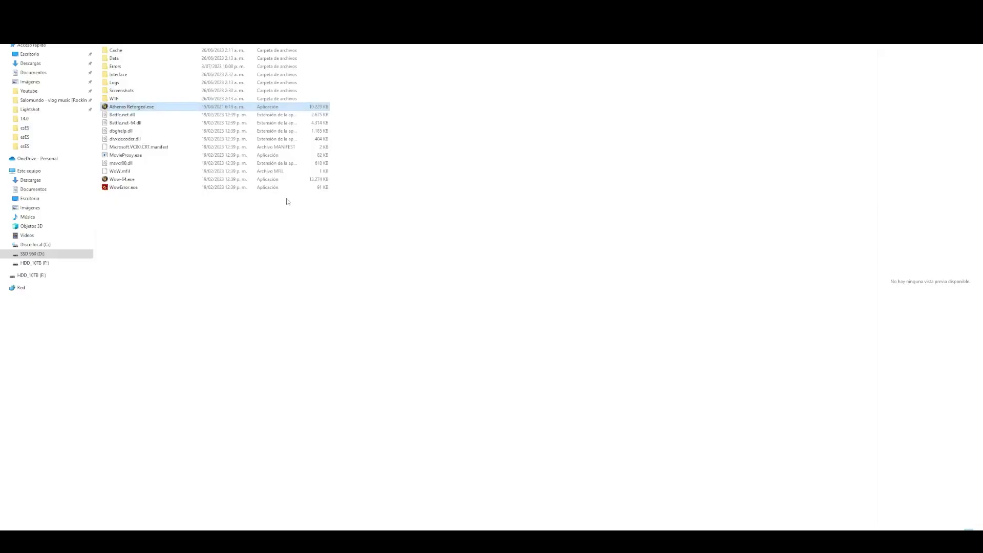
# - Start Wow-64.exe, log in with account name and password, and enter the world with the warrior
pyautogui.click(142, 180)
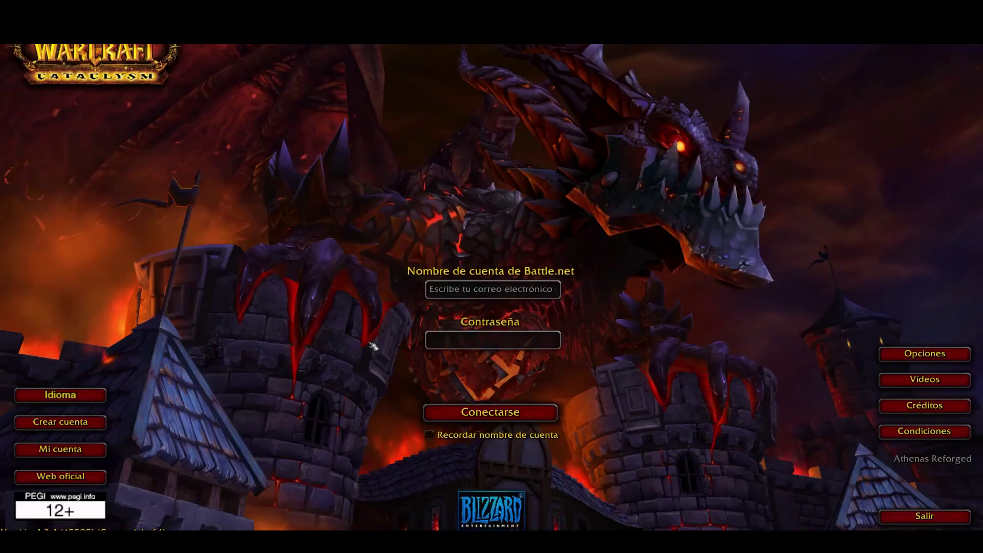
pyautogui.write('admin')
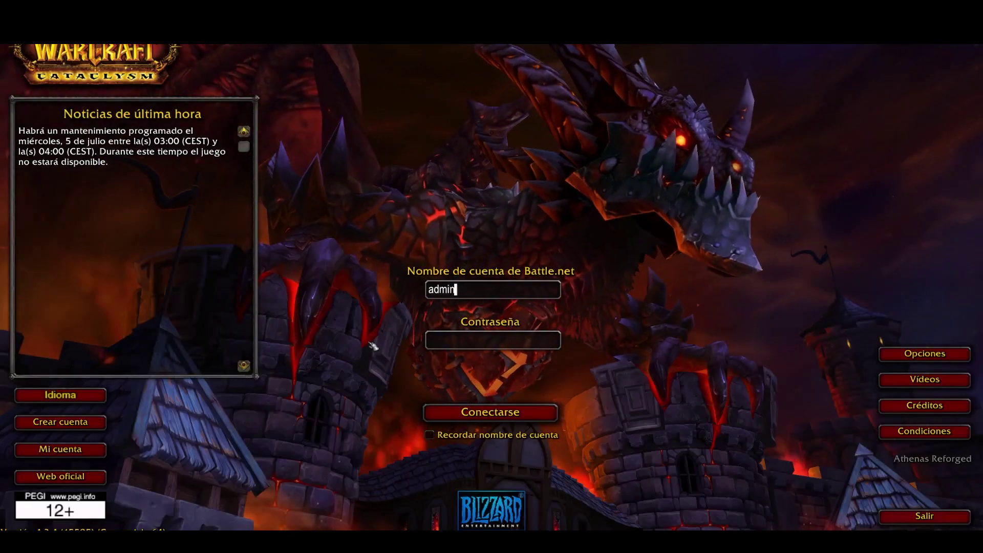
pyautogui.press('Tab')
pyautogui.write('*********')
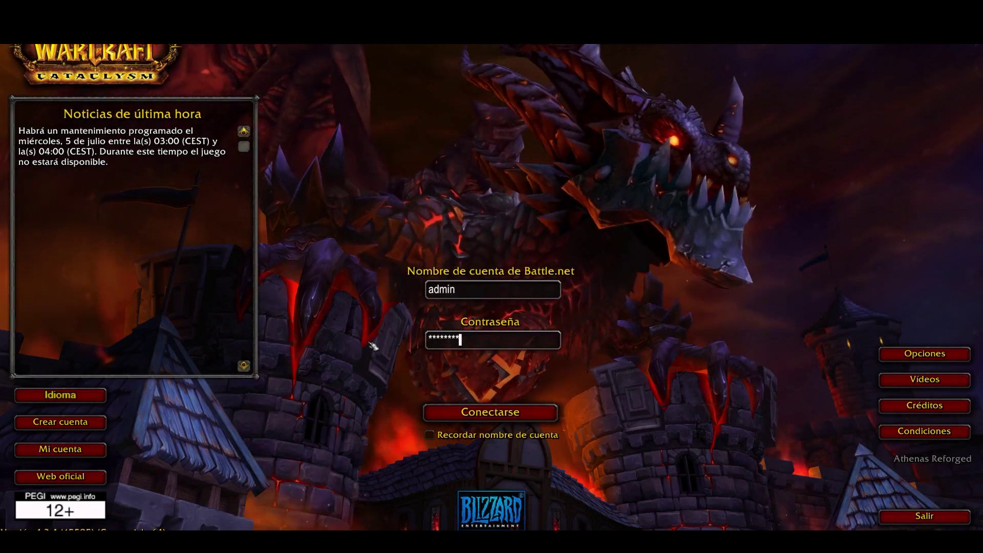
pyautogui.press('Return')
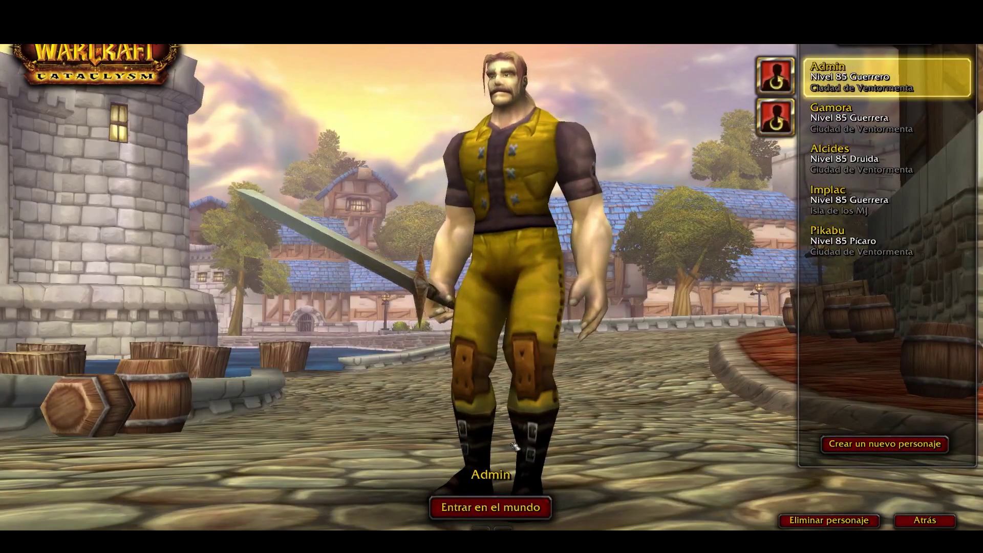
pyautogui.click(495, 510)
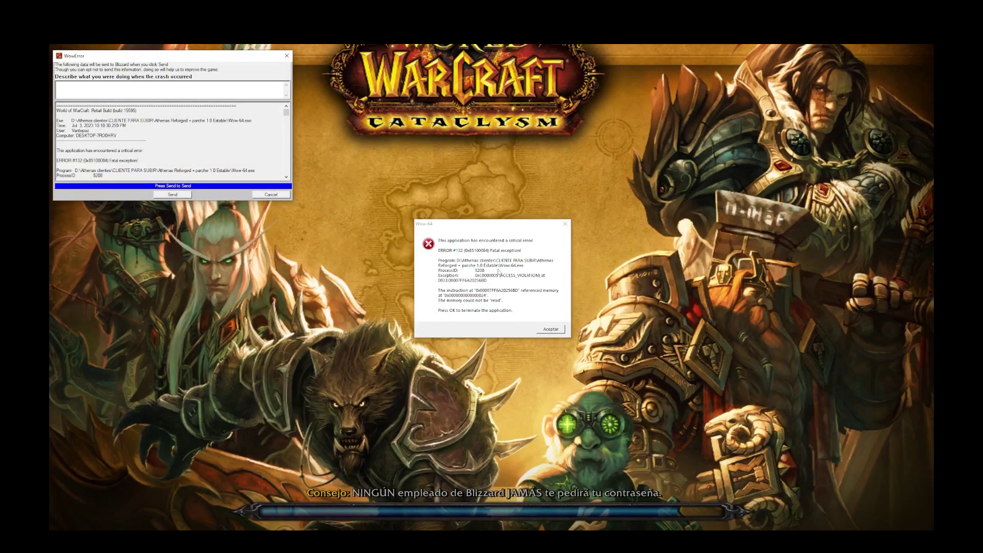
# - Pull the ERROR #132 and crash report windows apart and acknowledge the error, closing the game
pyautogui.moveTo(471, 224); pyautogui.dragTo(568, 166)
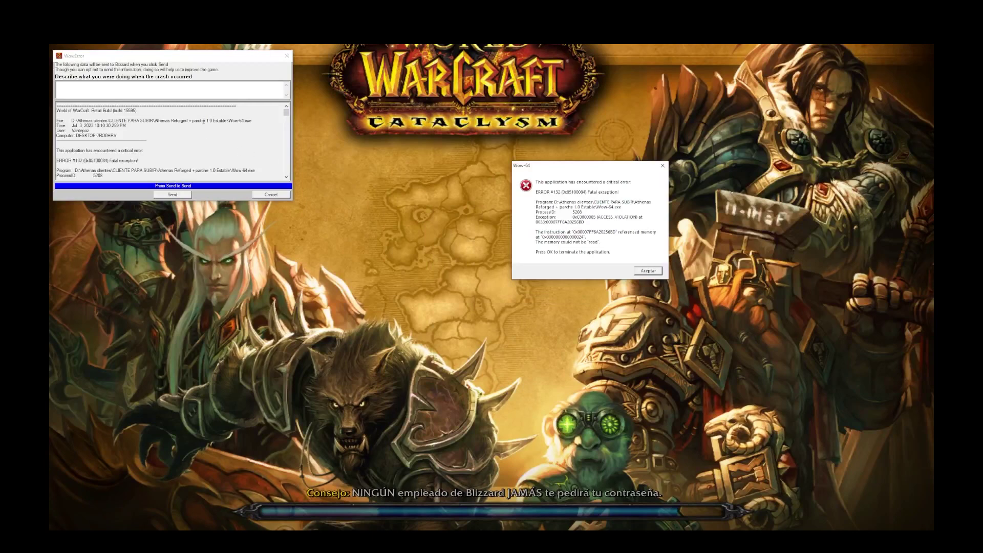
pyautogui.moveTo(175, 58); pyautogui.dragTo(410, 162)
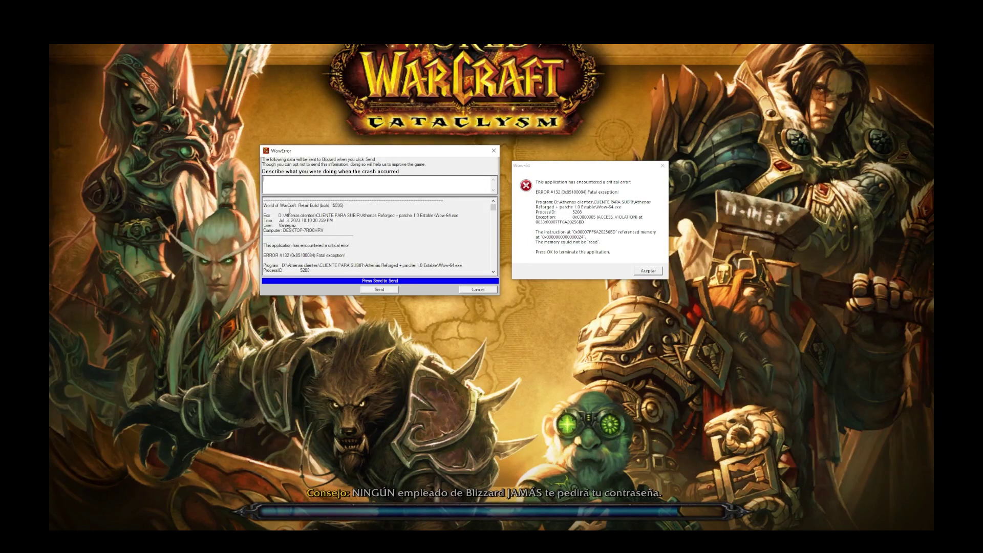
pyautogui.click(605, 271)
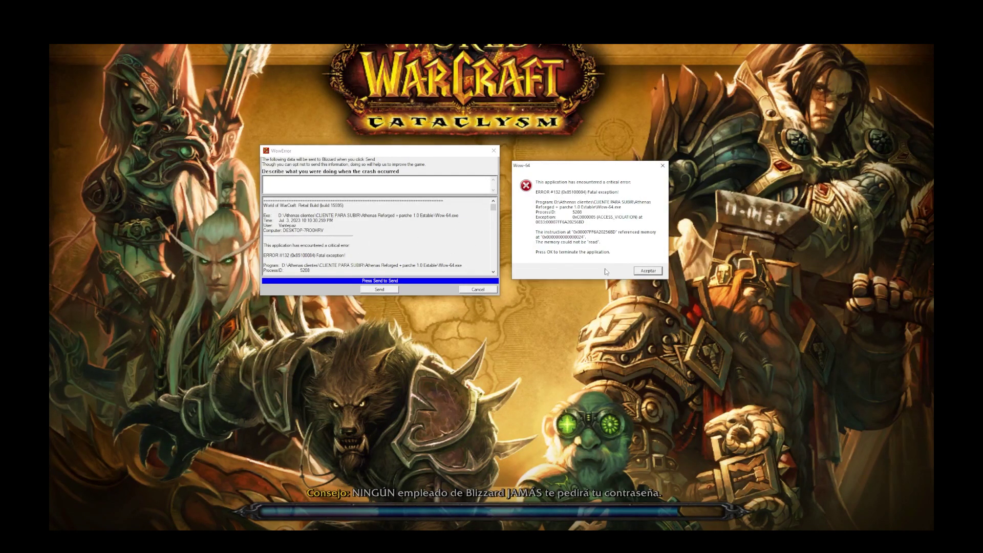
pyautogui.click(648, 271)
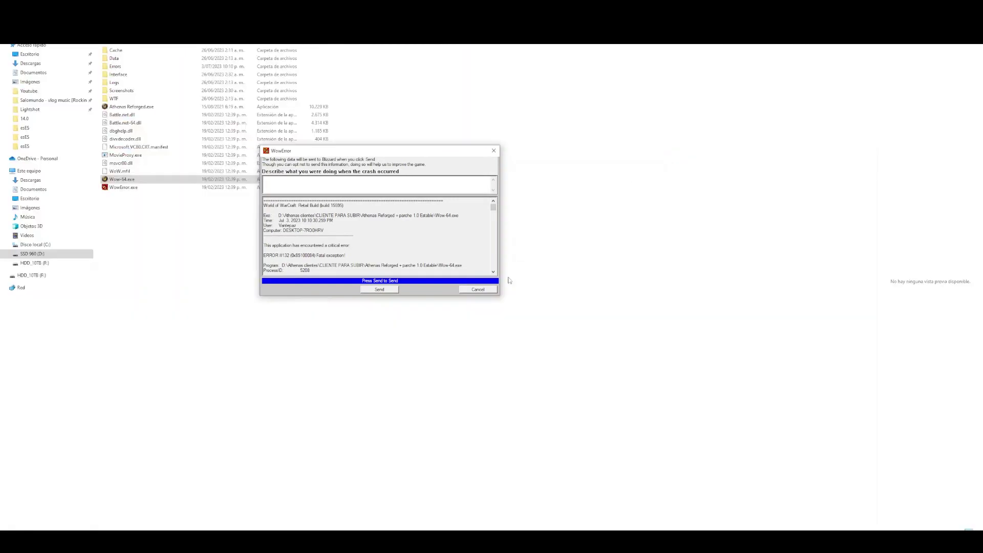
# - Dismiss the crash report without sending and move up out of the game folder
pyautogui.click(477, 290)
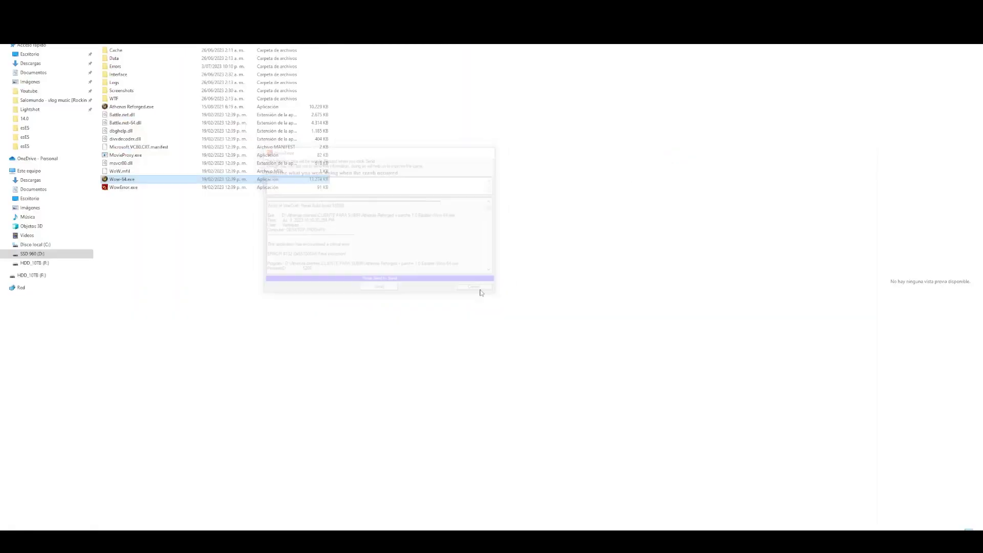
pyautogui.click(141, 108)
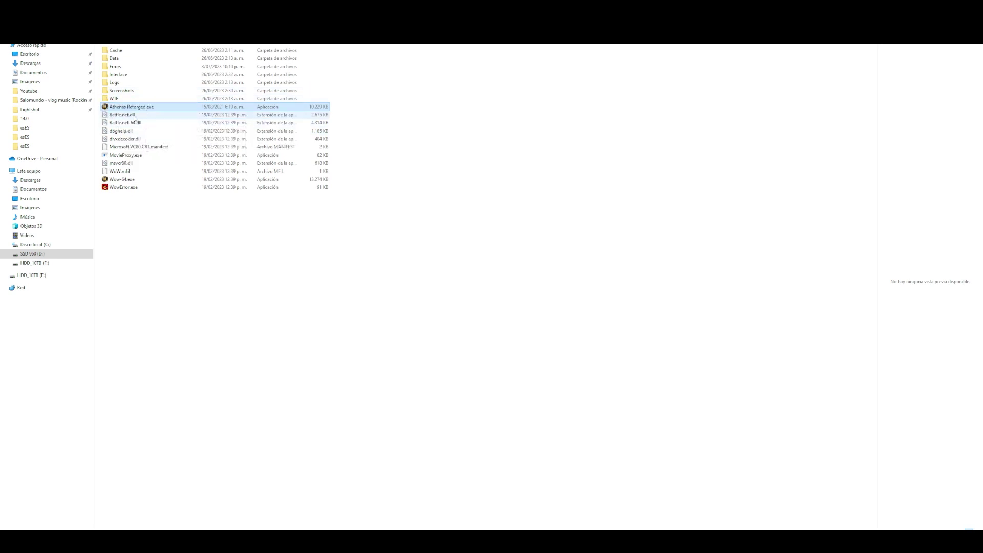
pyautogui.press('BackSpace')
pyautogui.press('BackSpace')
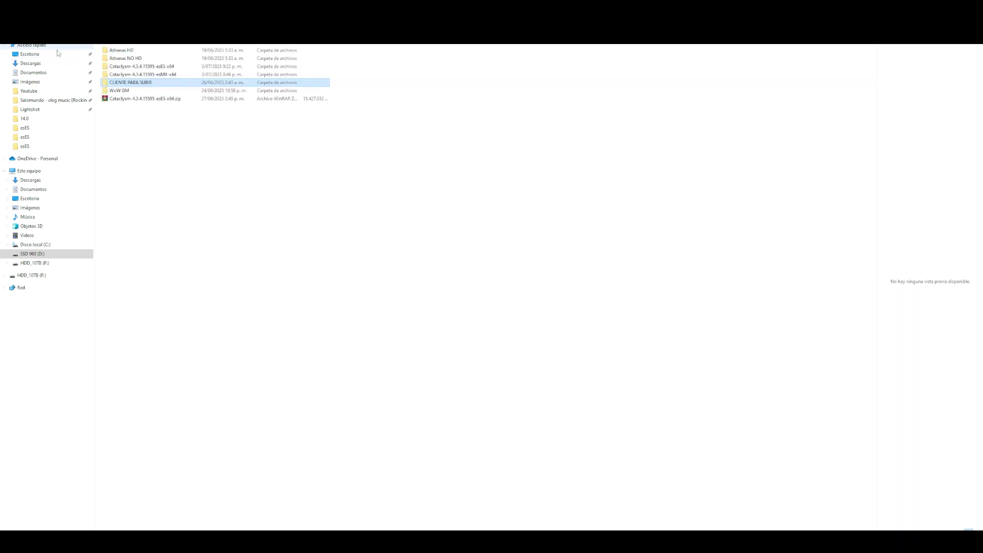
pyautogui.press('Home')
pyautogui.press('Return')
# - Inspect wow.exe and Wow-64.exe in Athenas Reforged + Parche 1.0, then return to the parent
pyautogui.doubleClick(147, 51)
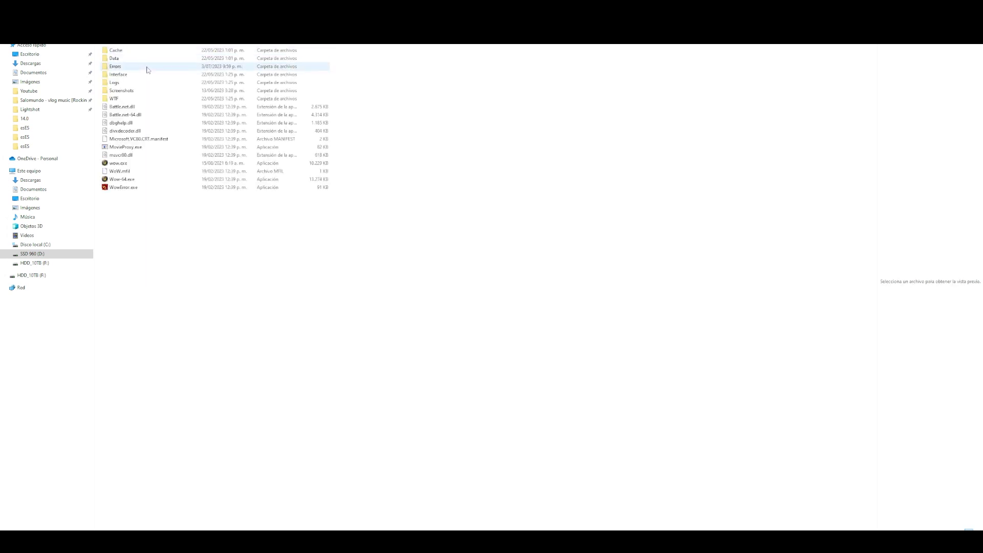
pyautogui.click(117, 164)
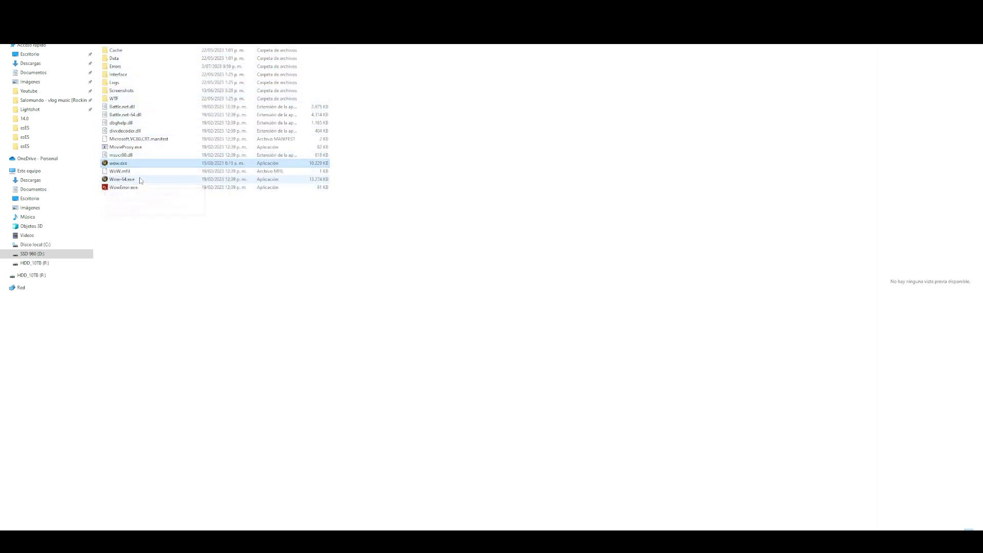
pyautogui.click(119, 180)
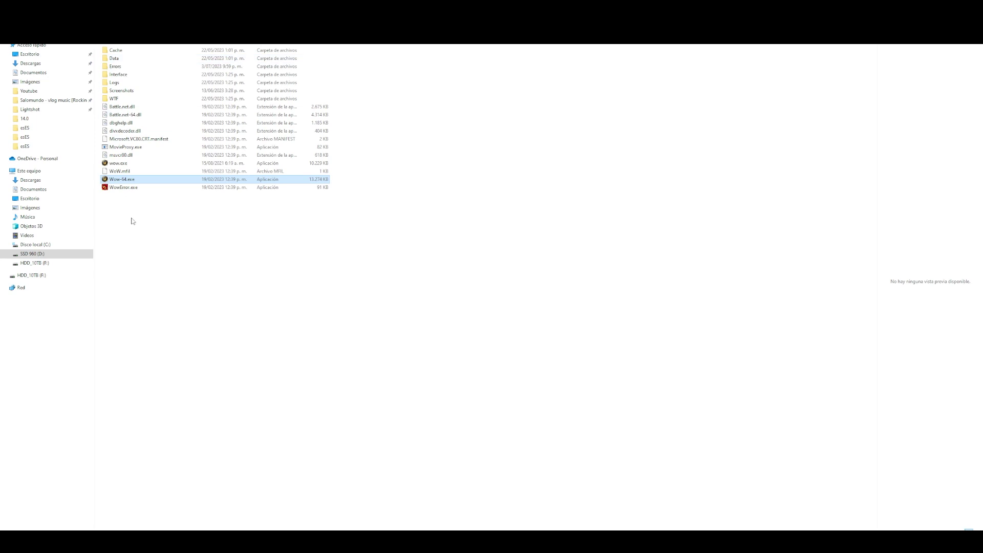
pyautogui.hotkey('alt', 'Up')
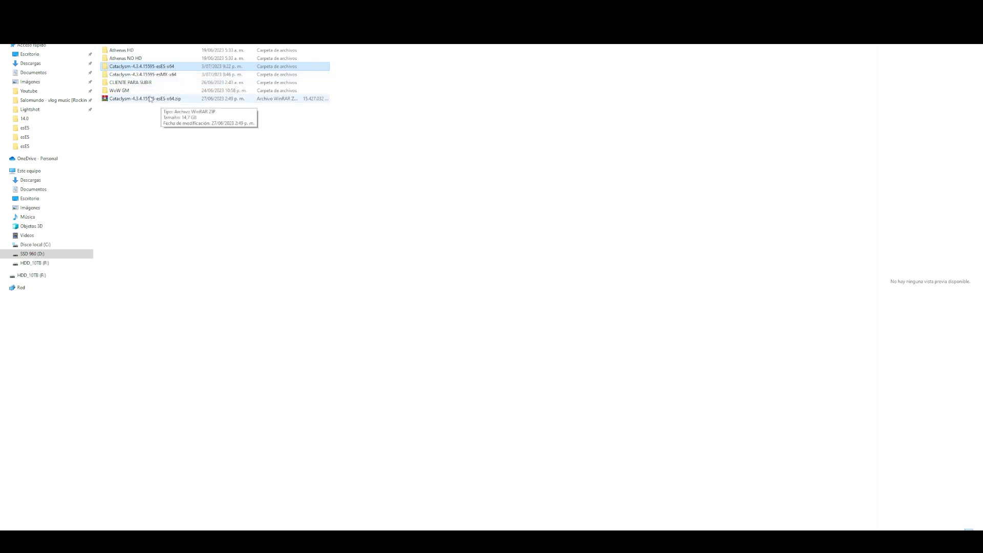
# - Check realmlist.wtf in the Cataclysm esES x64 client's Data\esES folder
pyautogui.doubleClick(140, 67)
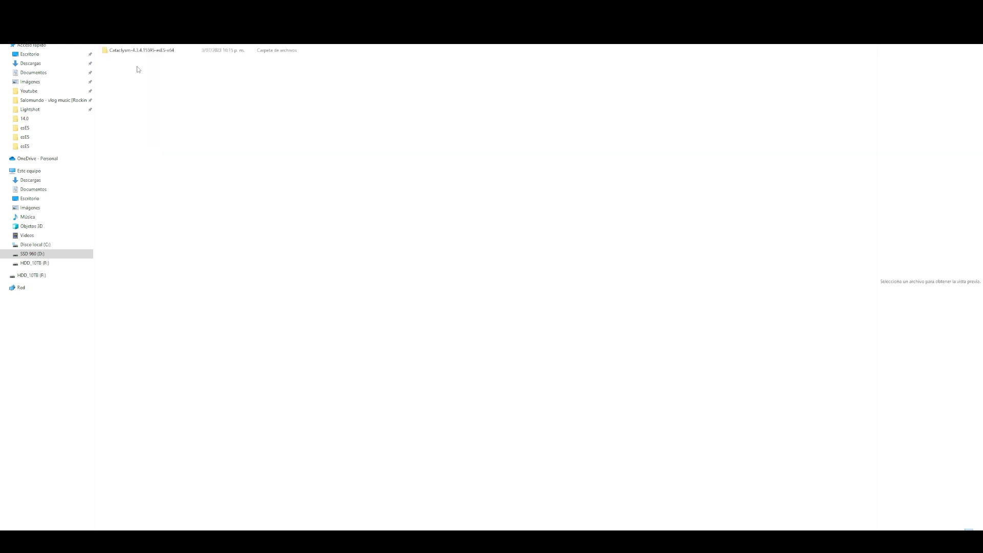
pyautogui.doubleClick(133, 50)
pyautogui.doubleClick(130, 63)
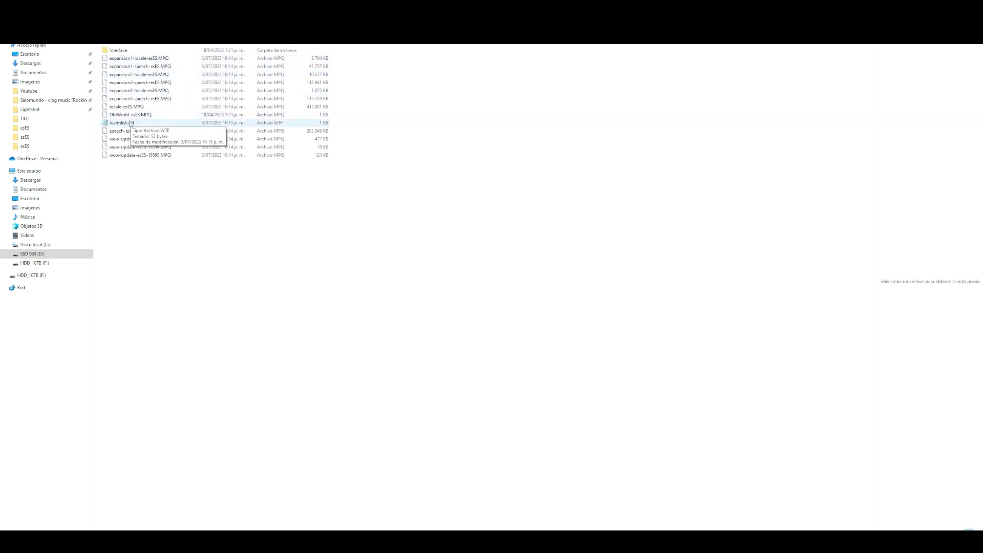
pyautogui.doubleClick(129, 123)
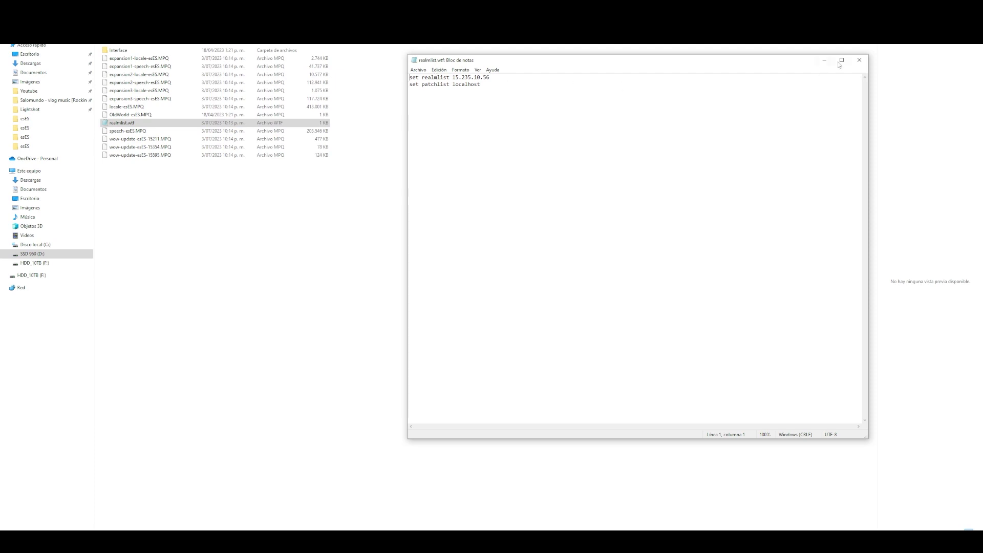
pyautogui.click(859, 60)
# - Launch Wow-64.exe from the Cataclysm esES x64 client's root folder
pyautogui.press('BackSpace')
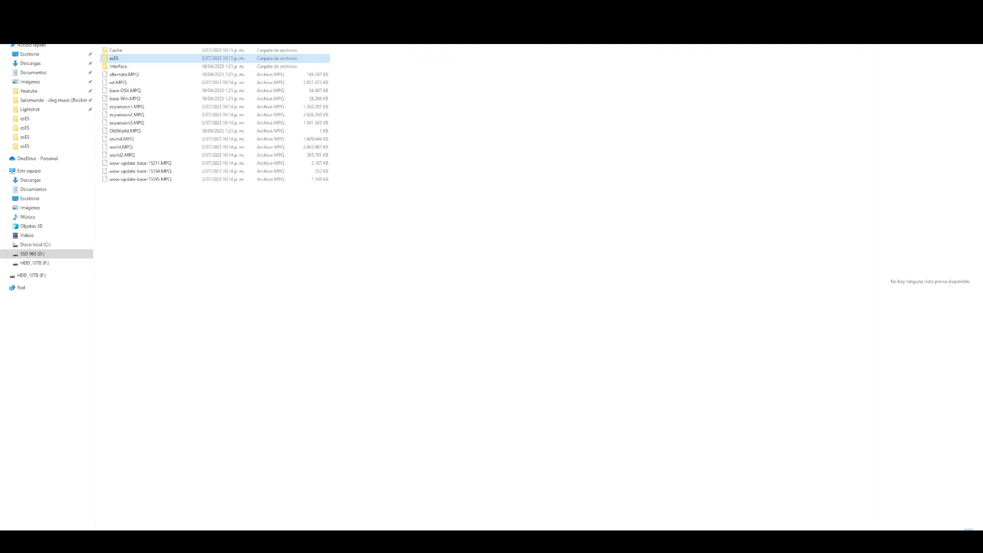
pyautogui.press('BackSpace')
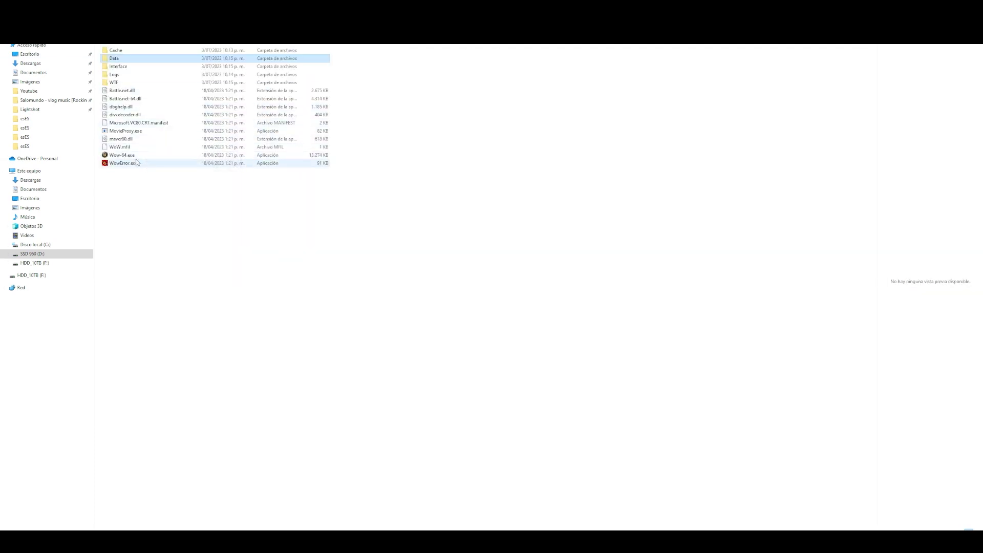
pyautogui.doubleClick(123, 155)
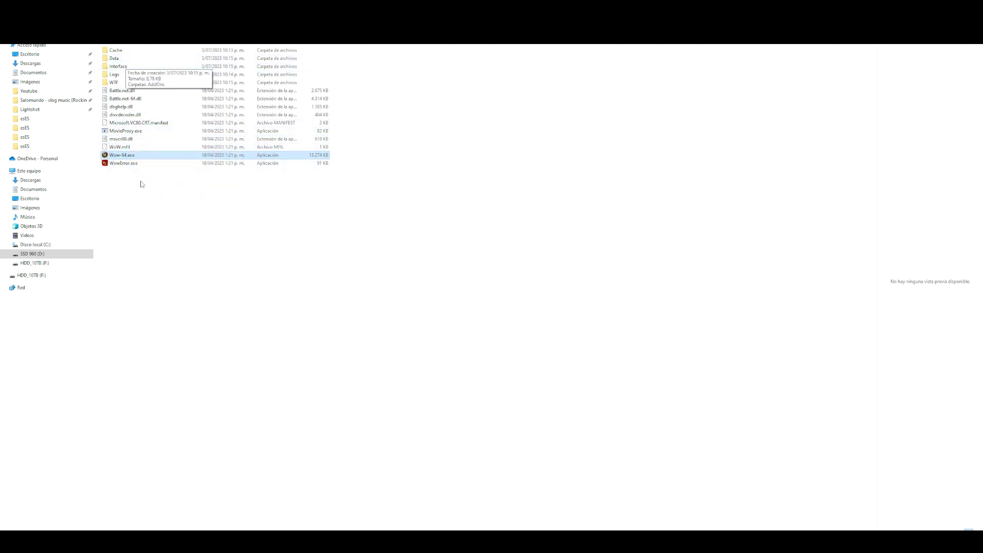
pyautogui.doubleClick(133, 159)
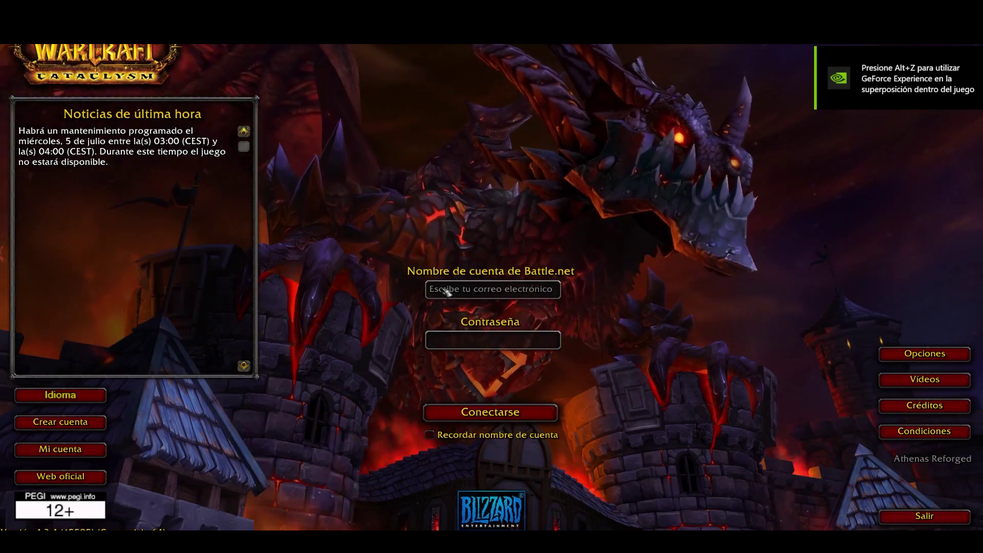
# - Open the login screen's Opciones window to view graphics settings: 2560x1440, 144.0Hz, vertical sync, Buena preset
pyautogui.click(899, 355)
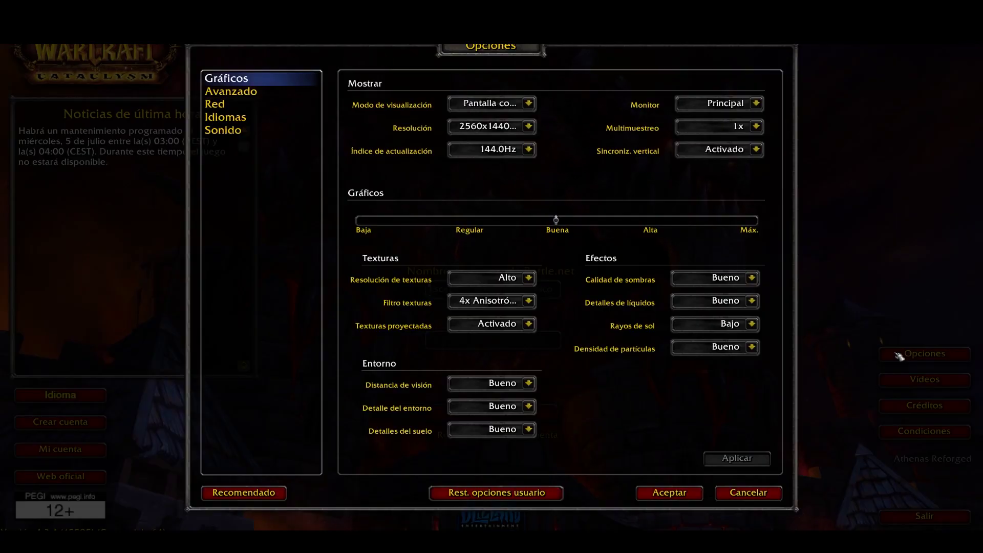
# - Check the Sonido volume settings, then accept and close the Options window
pyautogui.click(263, 132)
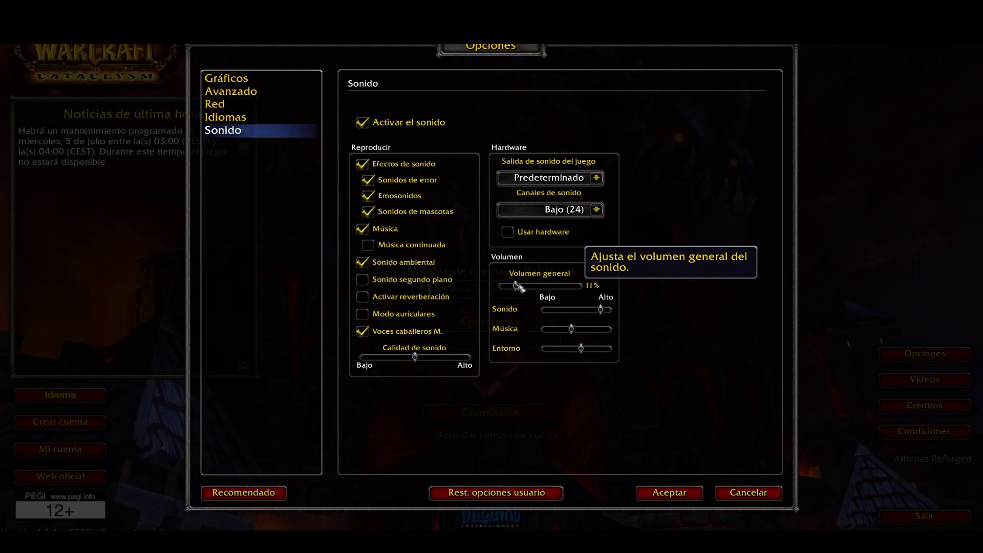
pyautogui.click(676, 493)
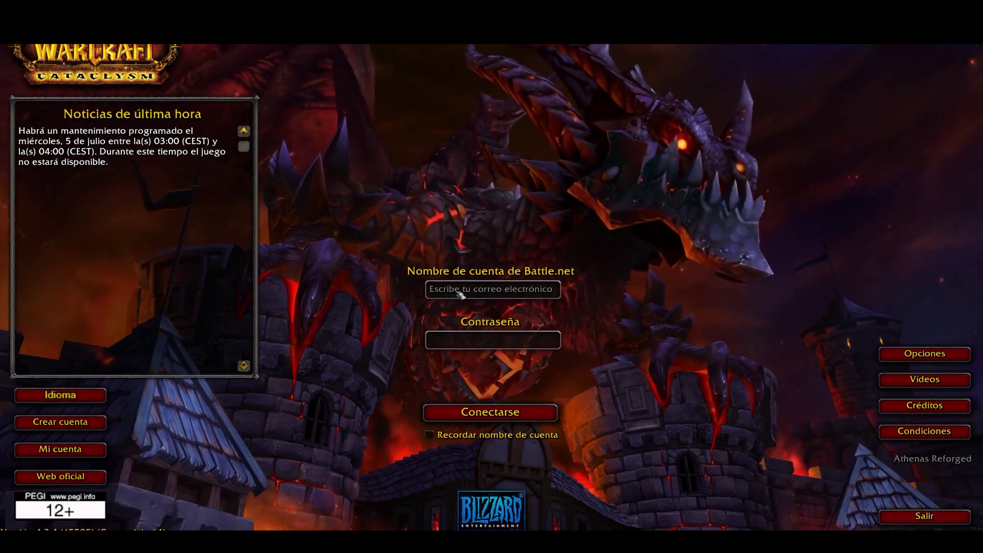
# - Enter the account name and the account password on the login screen
pyautogui.write('sh')
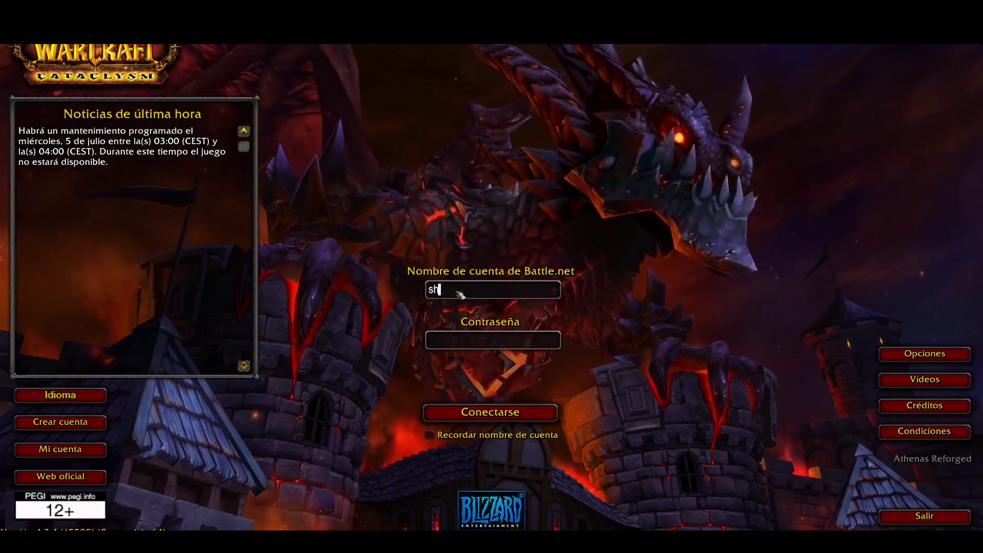
pyautogui.write('adow15r')
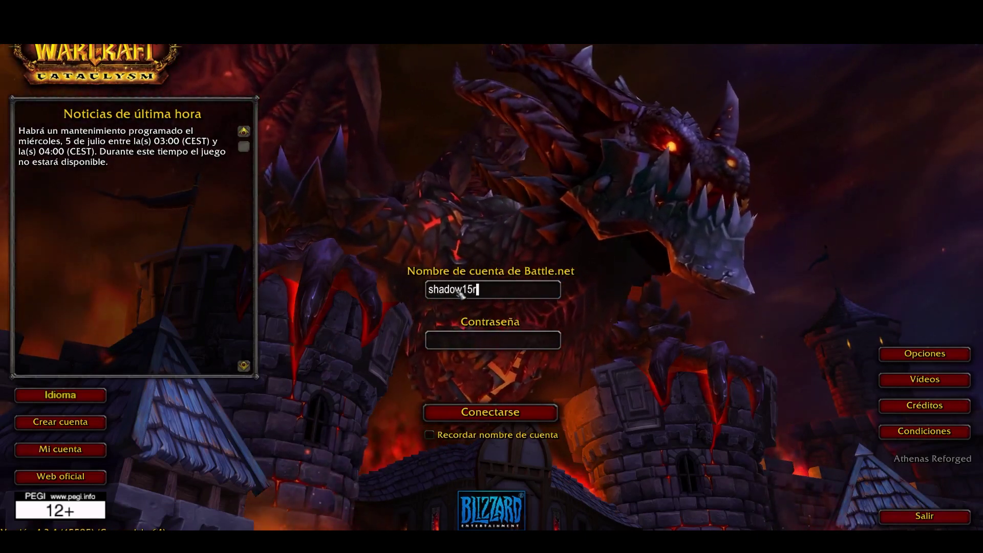
pyautogui.write('a')
pyautogui.press('Tab')
pyautogui.write('*********')
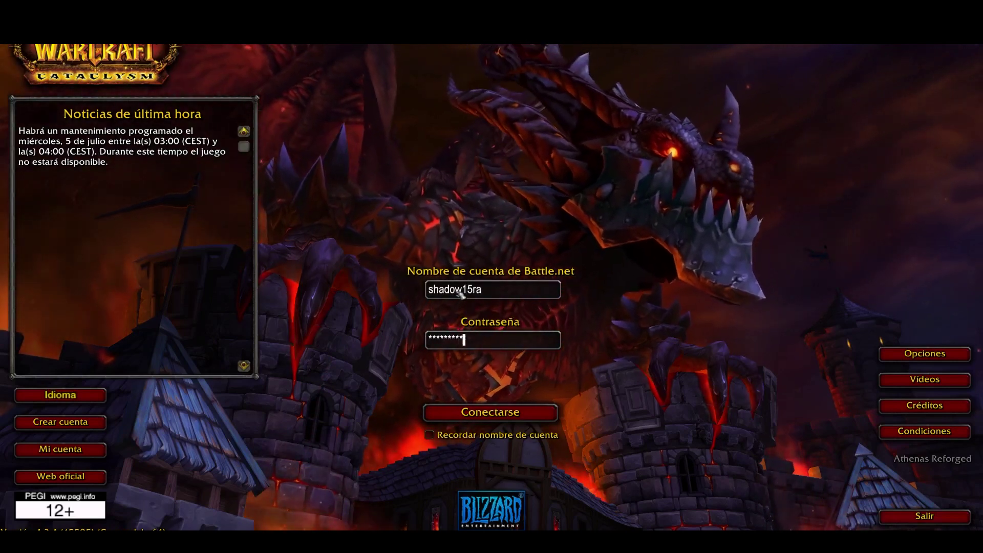
# - Submit the login, dismiss the invalid-login error, and re-enter the credentials
pyautogui.press('Return')
pyautogui.click(482, 317)
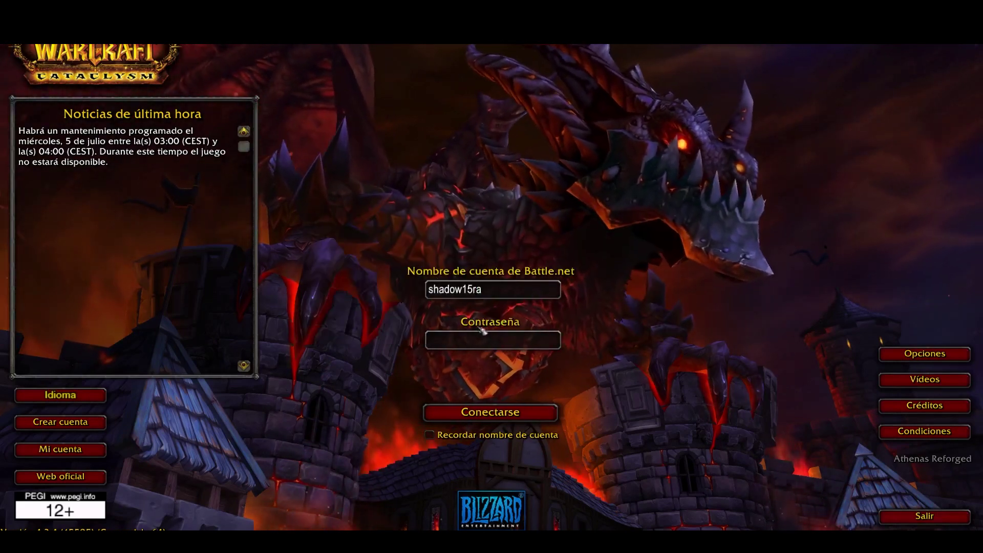
pyautogui.write('********')
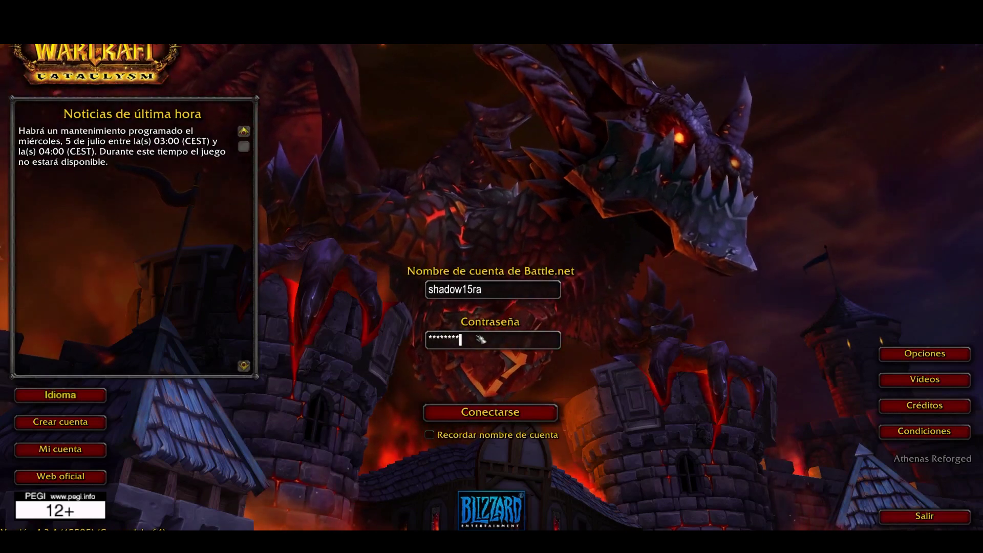
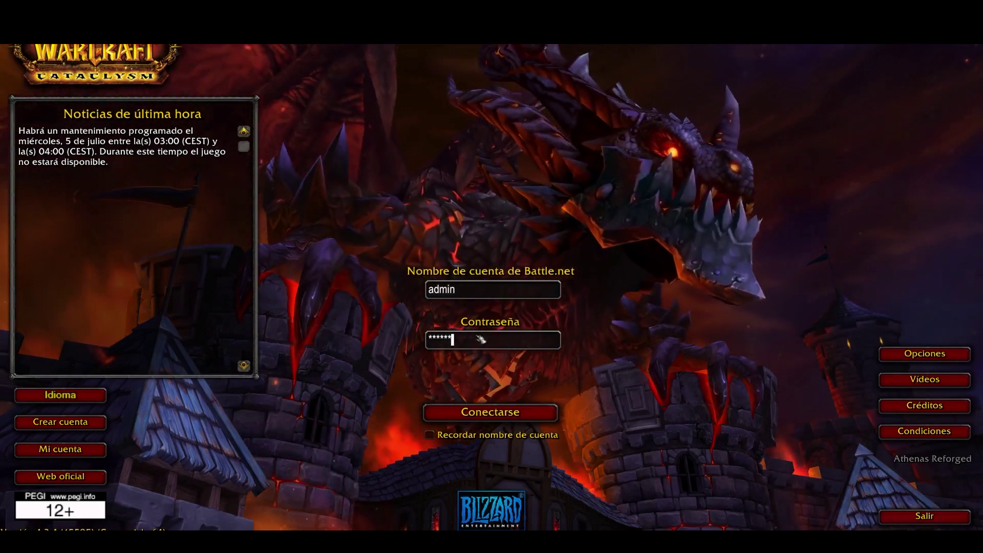
# - Log in with the account password and enter the world as the level 85 rogue
pyautogui.write('****')
pyautogui.press('Return')
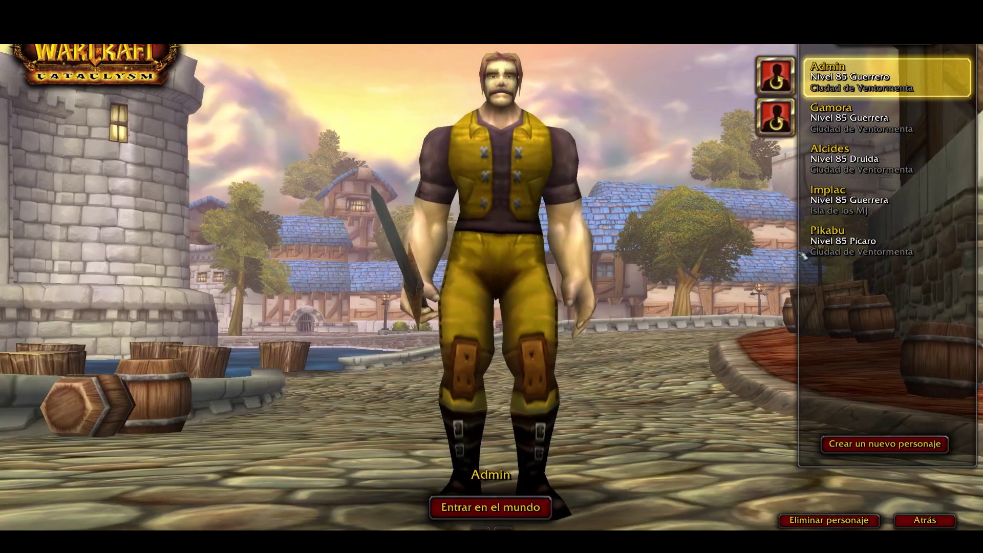
pyautogui.click(864, 249)
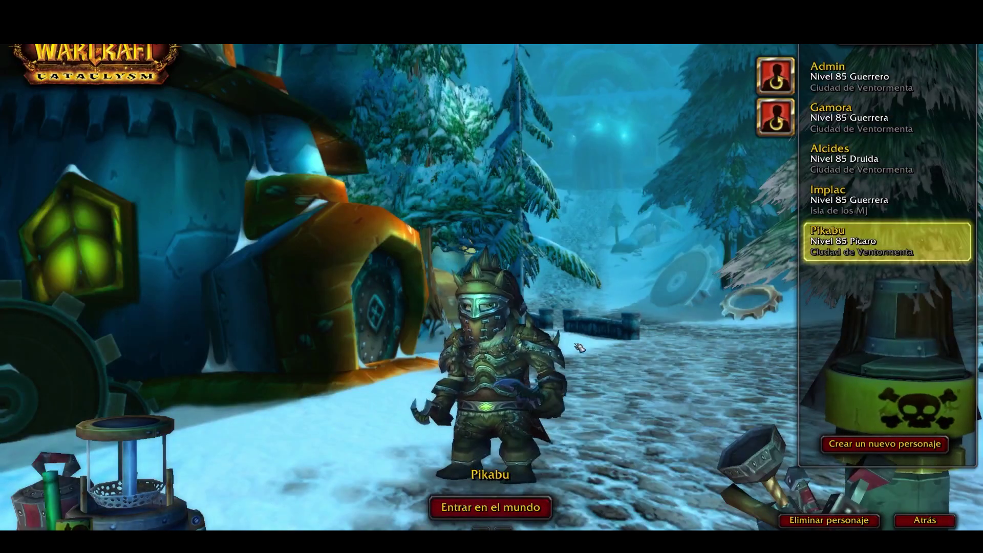
pyautogui.click(490, 507)
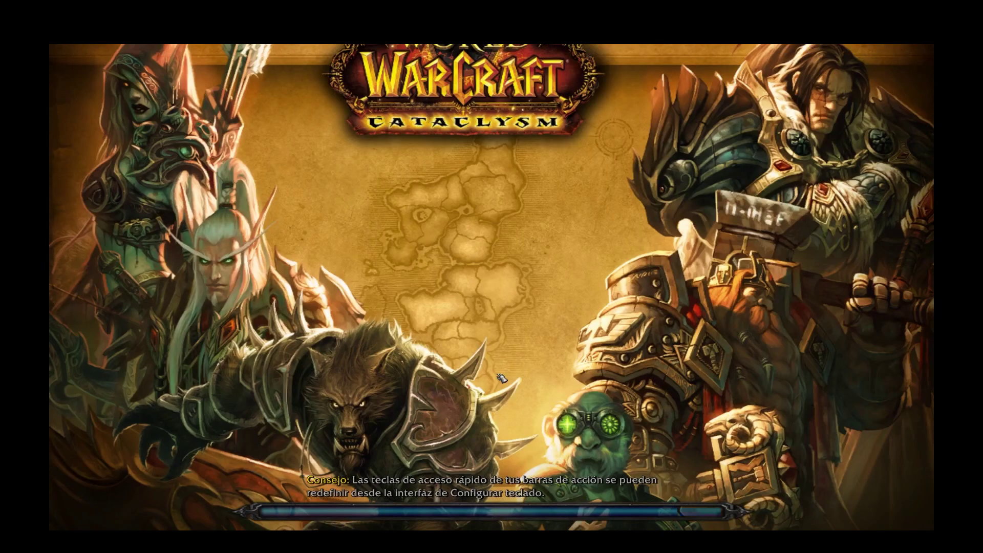
# - Rotate the camera around the rogue standing in Stormwind
pyautogui.press('d')
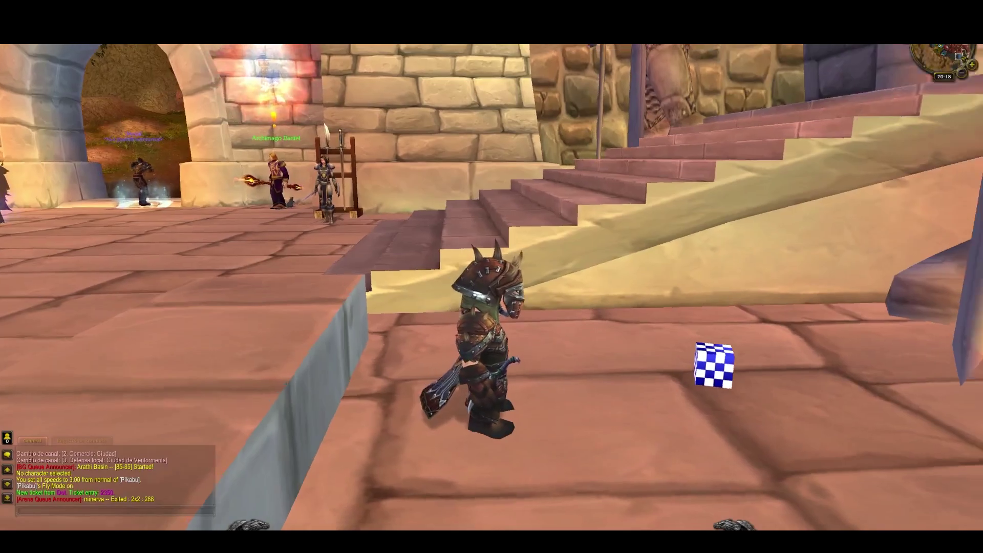
# - Preview a Retirado Gladiador primigenio armour piece on the rogue in the dressing room, then close the windows
pyautogui.moveTo(524, 301); pyautogui.dragTo(525, 301)
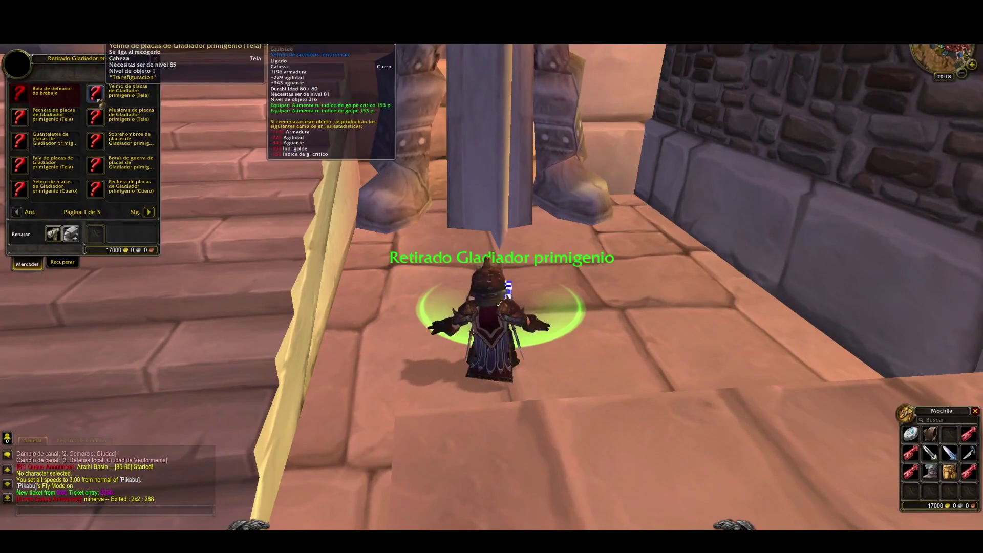
pyautogui.keyDown('ctrl'); pyautogui.click(97, 120); pyautogui.keyUp('ctrl')
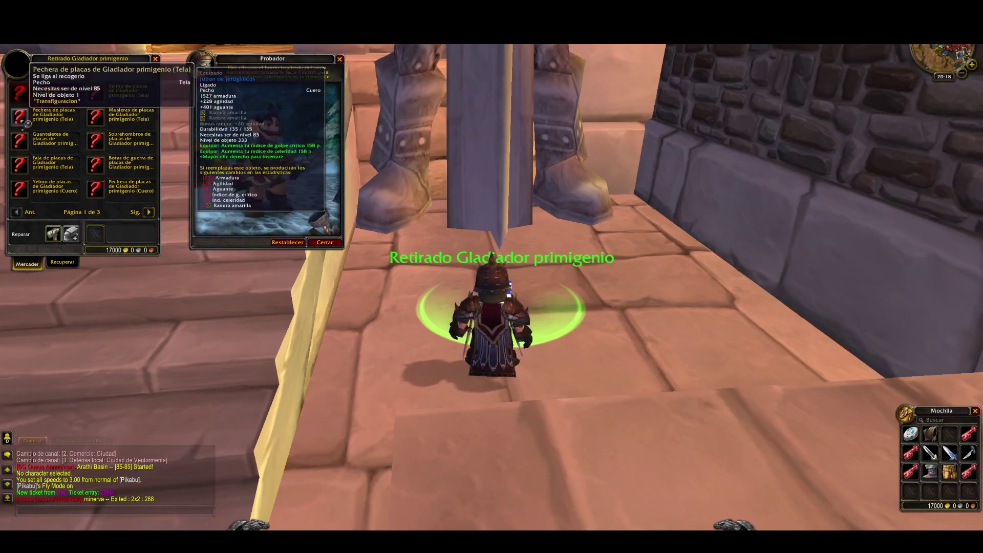
pyautogui.press('a')
pyautogui.press('d')
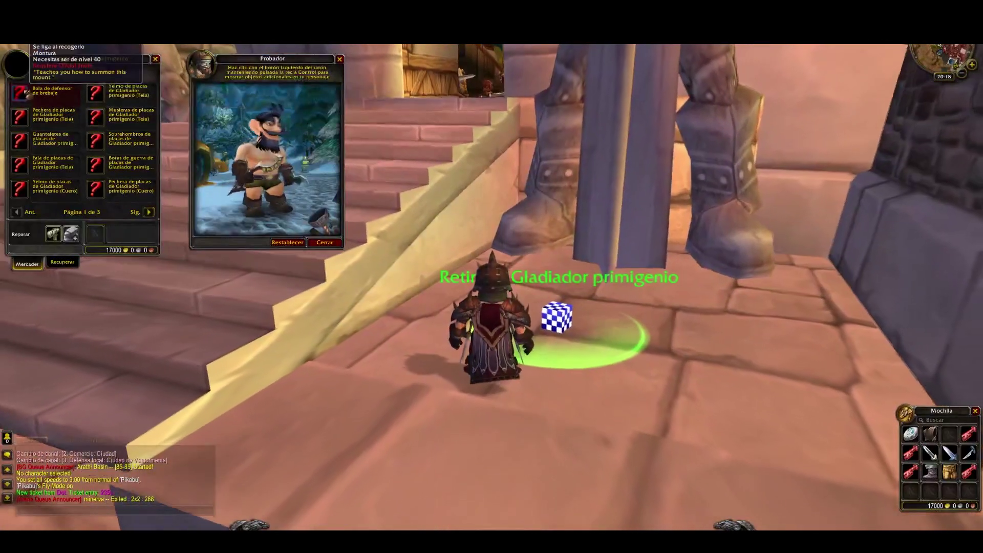
pyautogui.press('d')
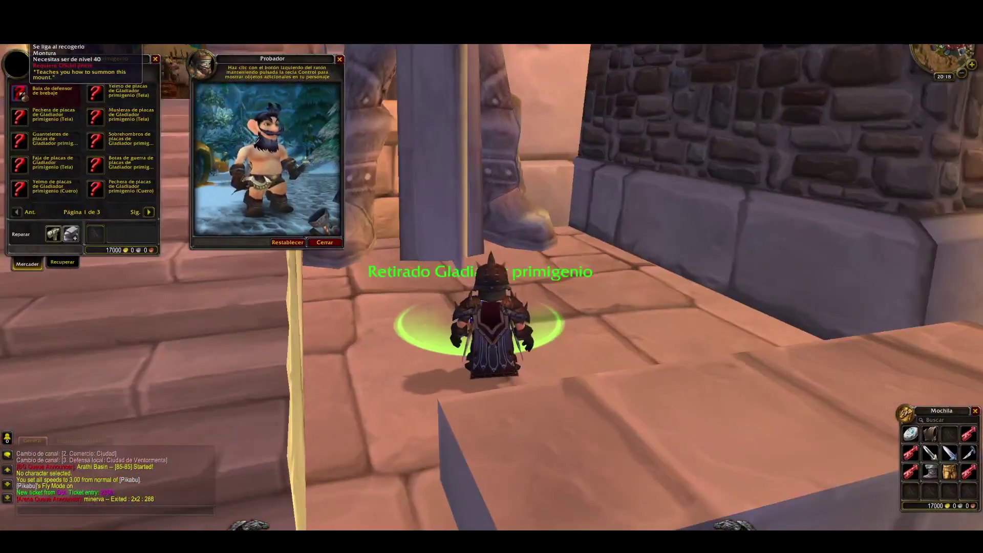
pyautogui.press('a')
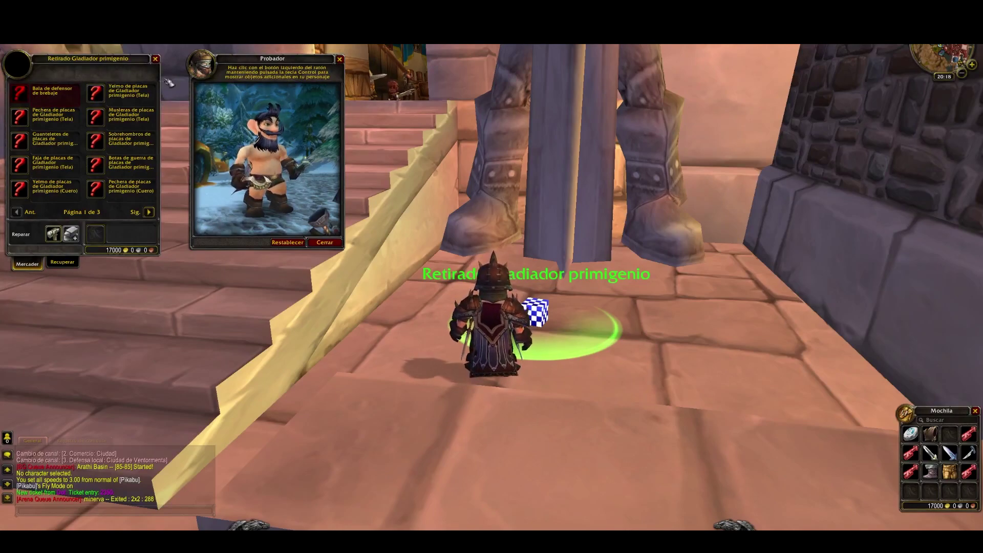
pyautogui.press('Escape')
pyautogui.press('Escape')
# - Run the rogue across Stormwind's plaza toward the stairs and fountain, then bring up the game menu
pyautogui.press('a')
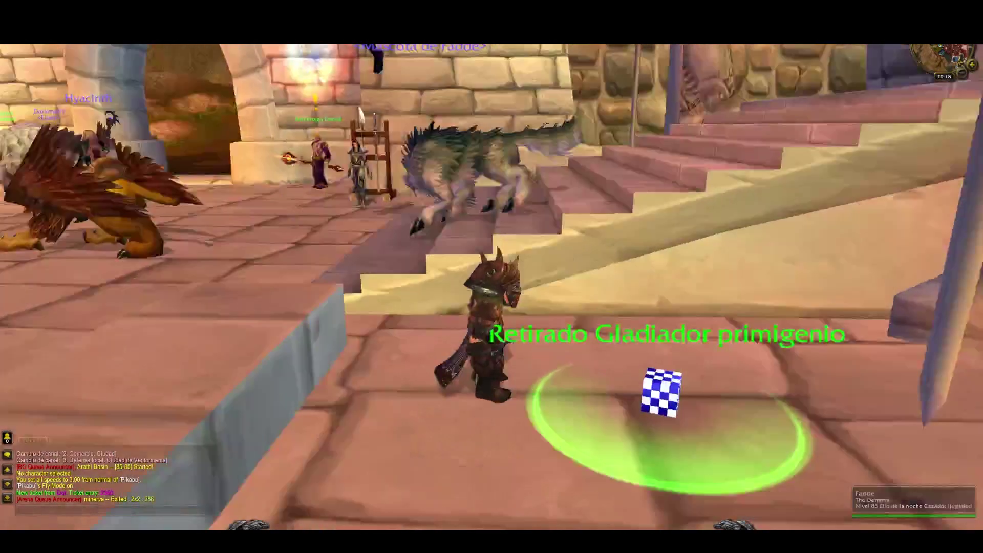
pyautogui.press('a')
pyautogui.press('d')
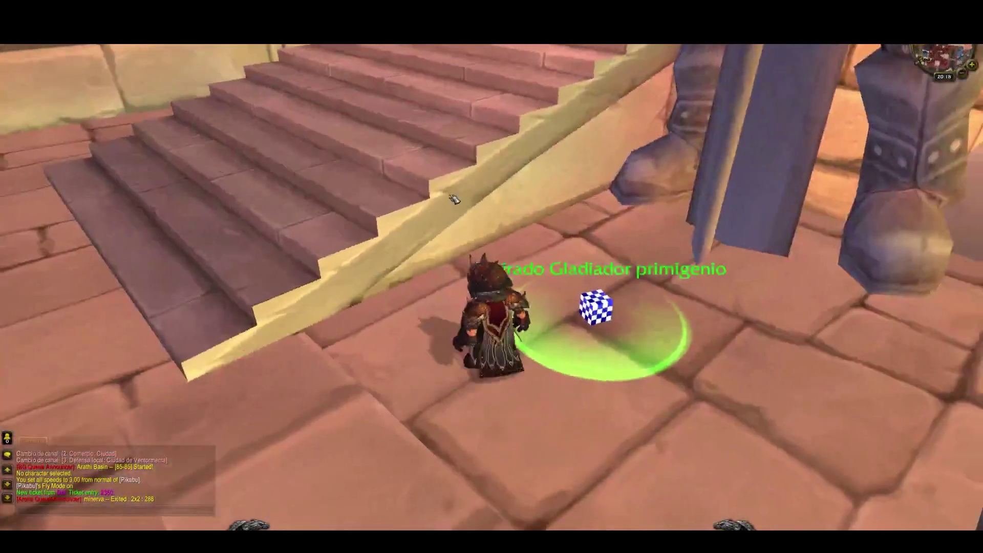
pyautogui.moveTo(454, 199); pyautogui.dragTo(706, 203)
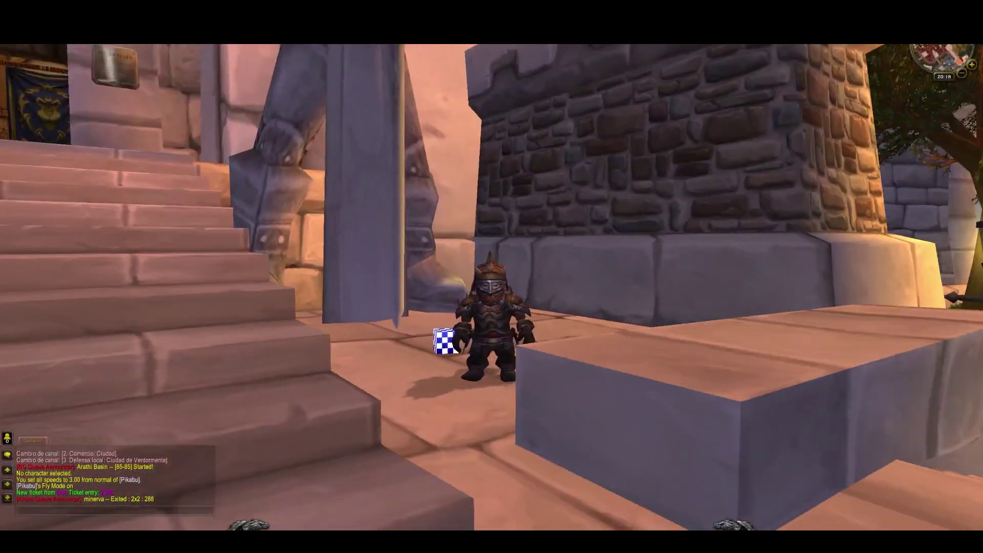
pyautogui.press('d')
pyautogui.press('w')
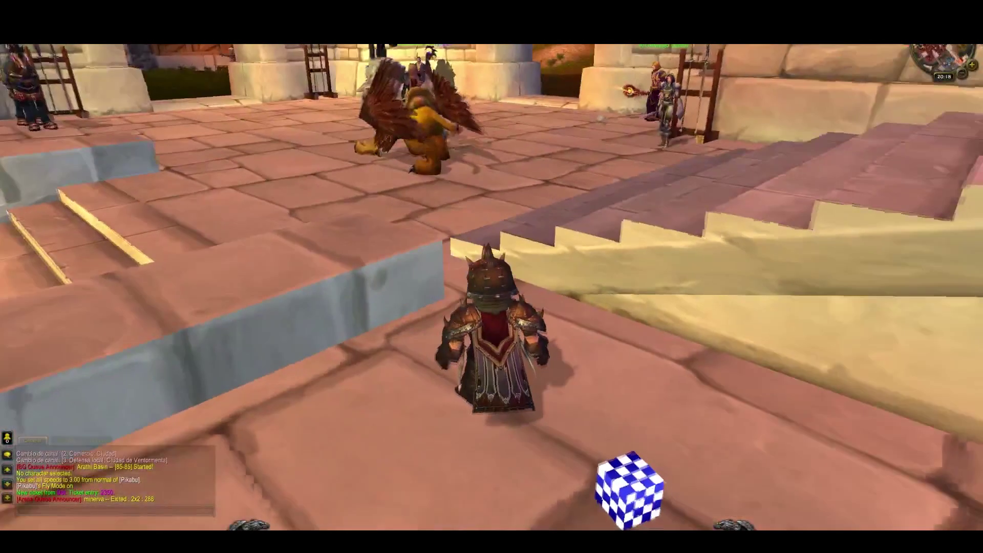
pyautogui.press('d')
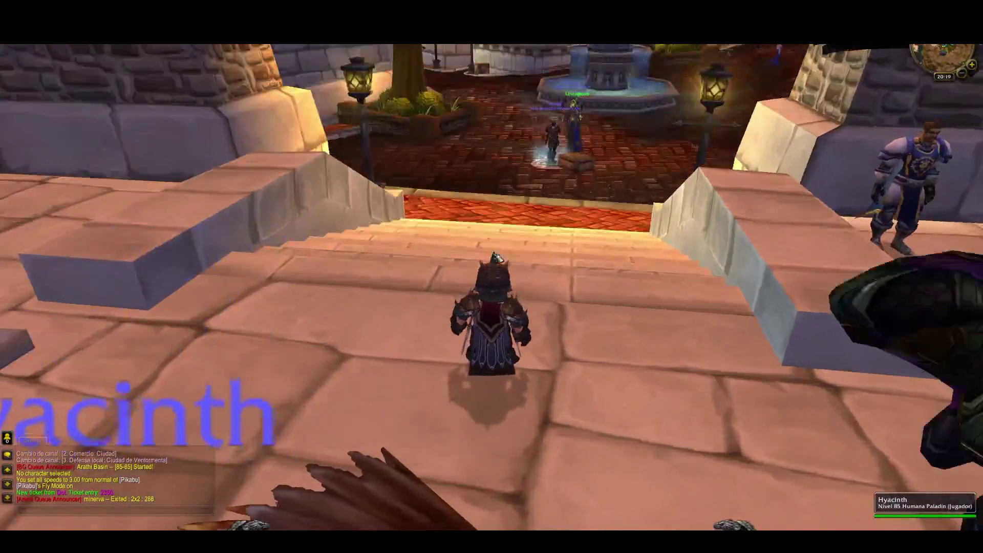
pyautogui.press('Escape')
pyautogui.press('Escape')
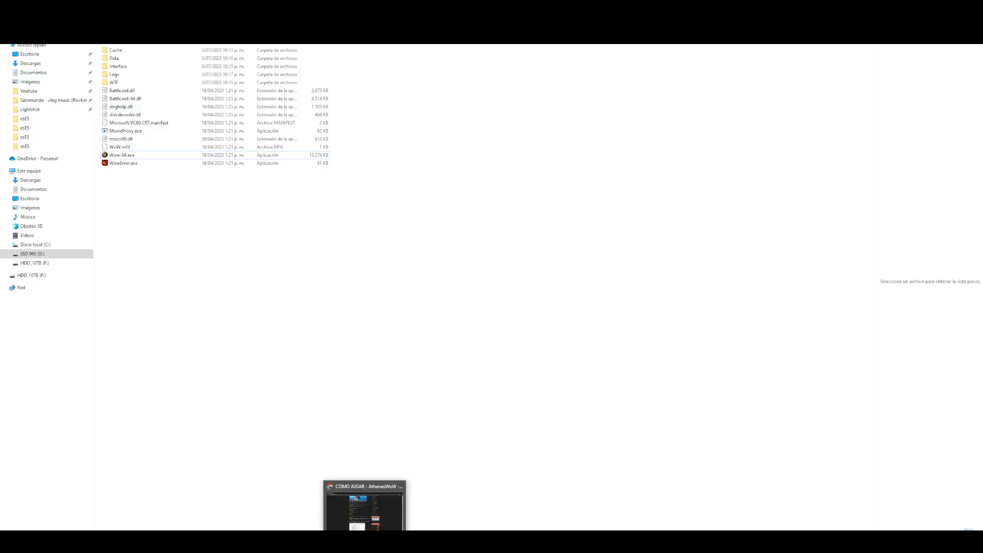
# - Download Parche 1.0 NO HD.rar through the Athenas WoW page's PARCHE 1.0 MEDIAFIRE link
pyautogui.click(360, 525)
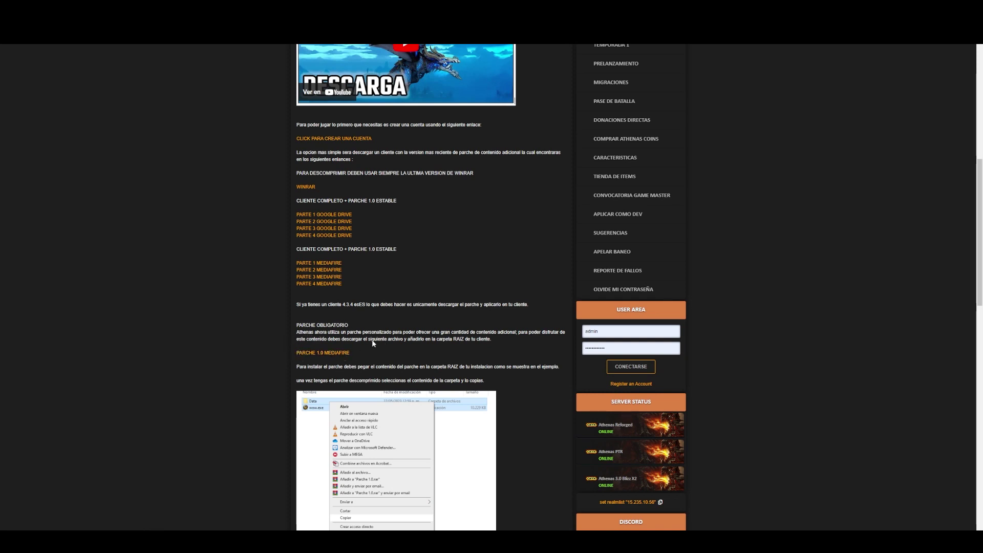
pyautogui.scroll(-2, 371, 340)
pyautogui.scroll(2, 371, 340)
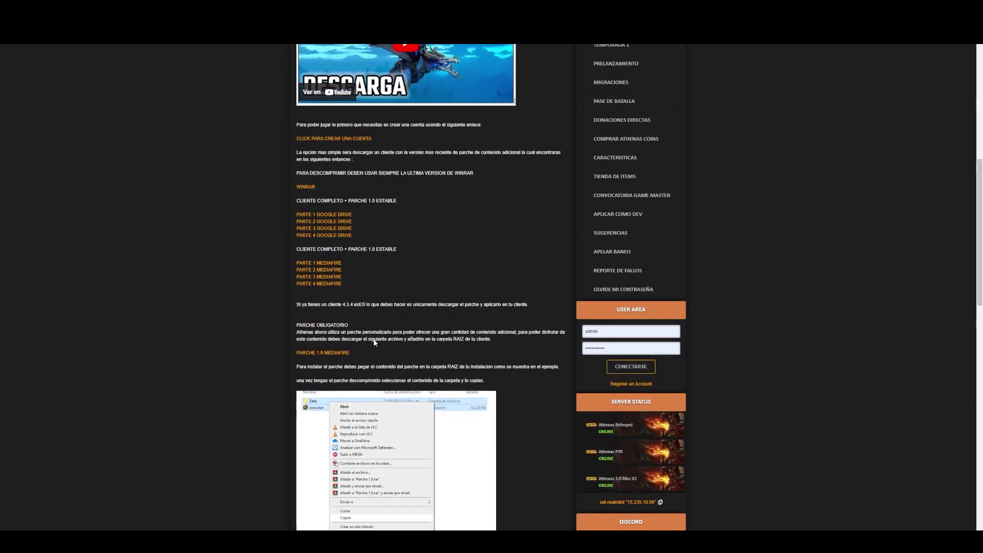
pyautogui.click(309, 354)
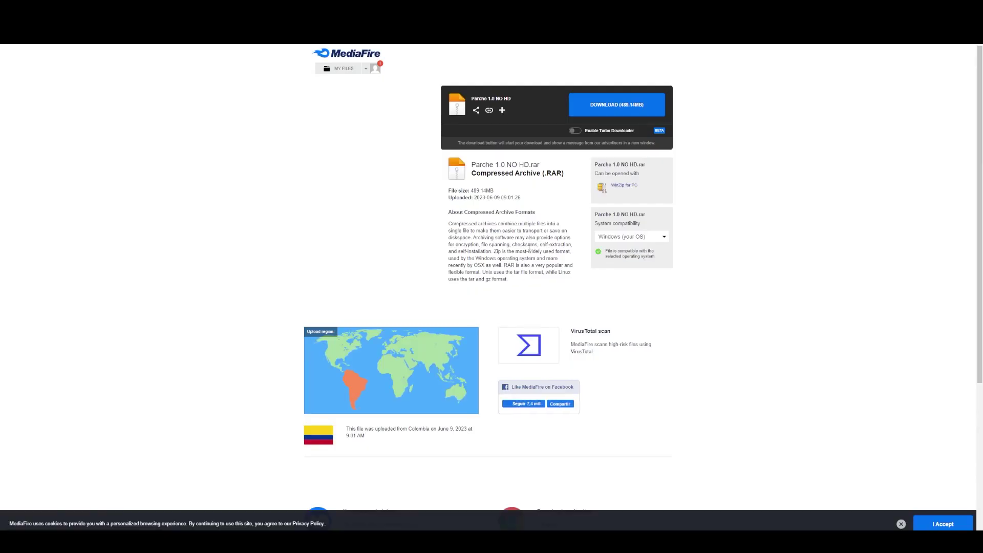
pyautogui.click(605, 111)
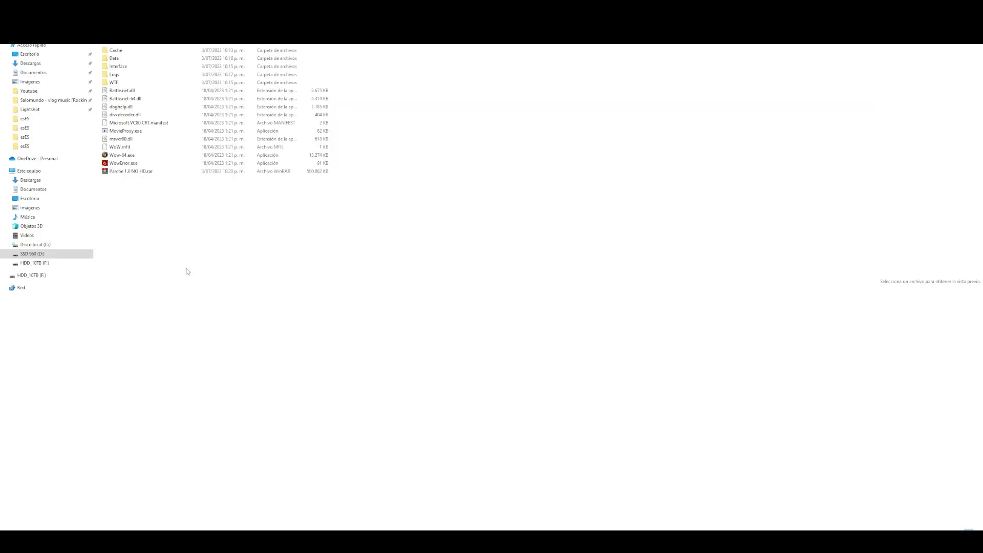
# - Extract Parche 1.0 NO HD.rar into its own Parche 1.0 NO HD folder
pyautogui.click(121, 172)
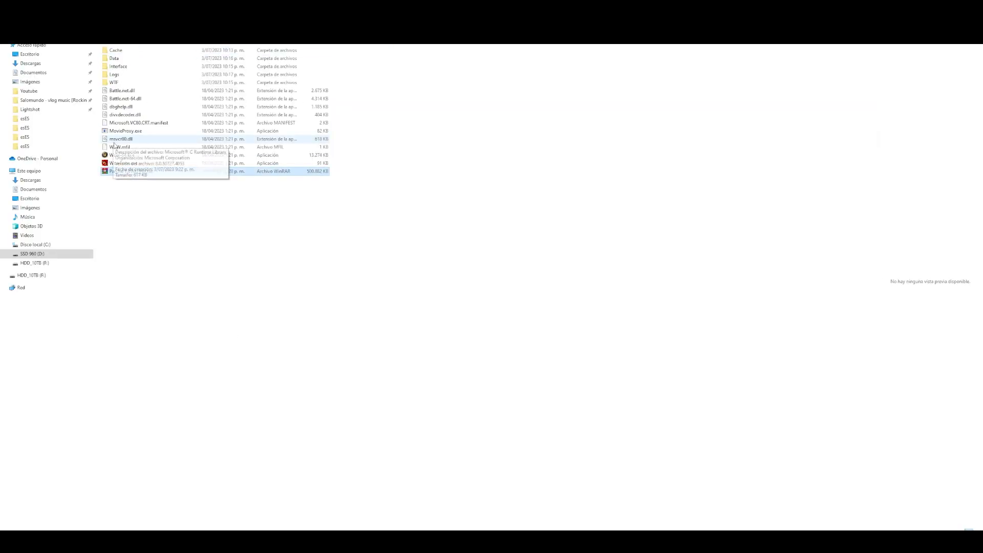
pyautogui.rightClick(116, 173)
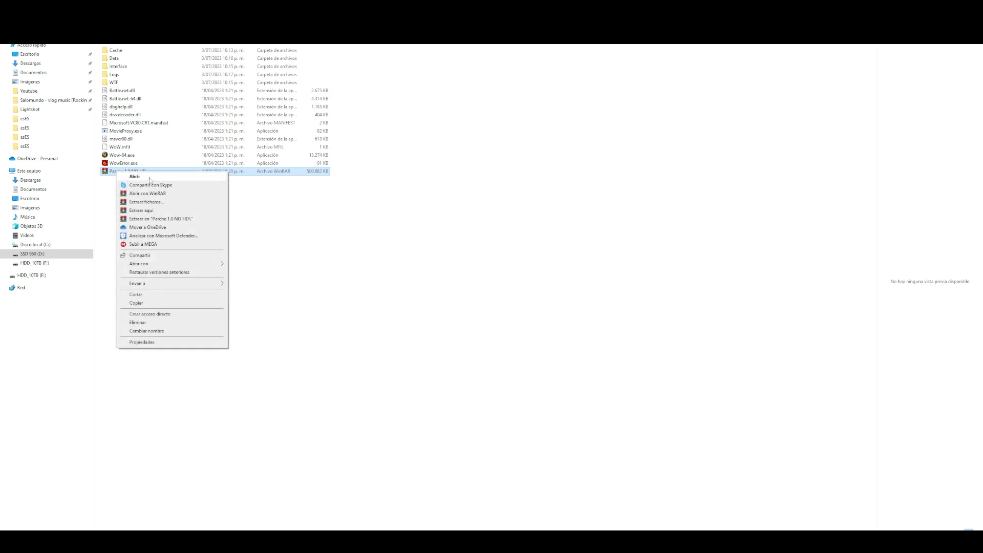
pyautogui.click(154, 219)
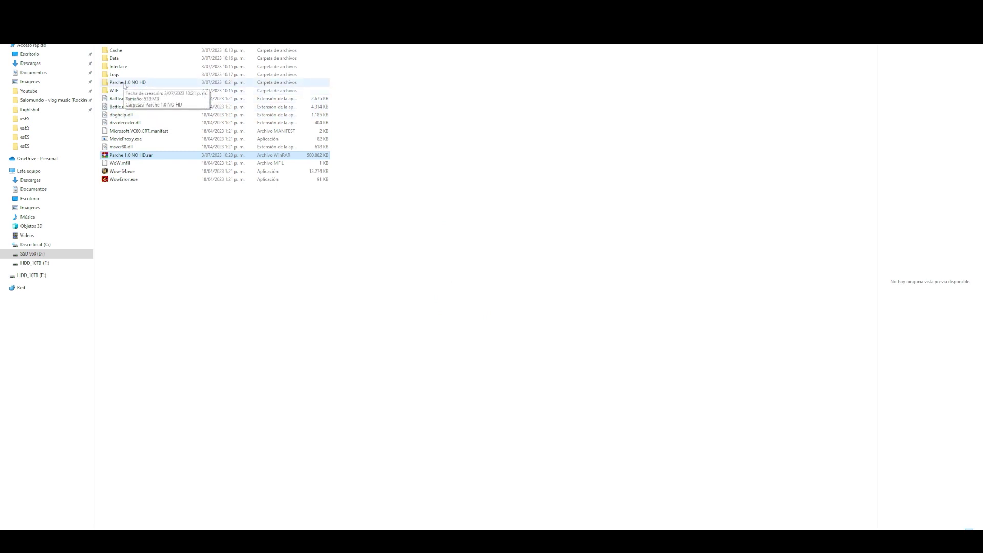
# - Copy the Data folder and wow.exe from the inner Parche 1.0 NO HD subfolder
pyautogui.doubleClick(123, 85)
pyautogui.doubleClick(121, 50)
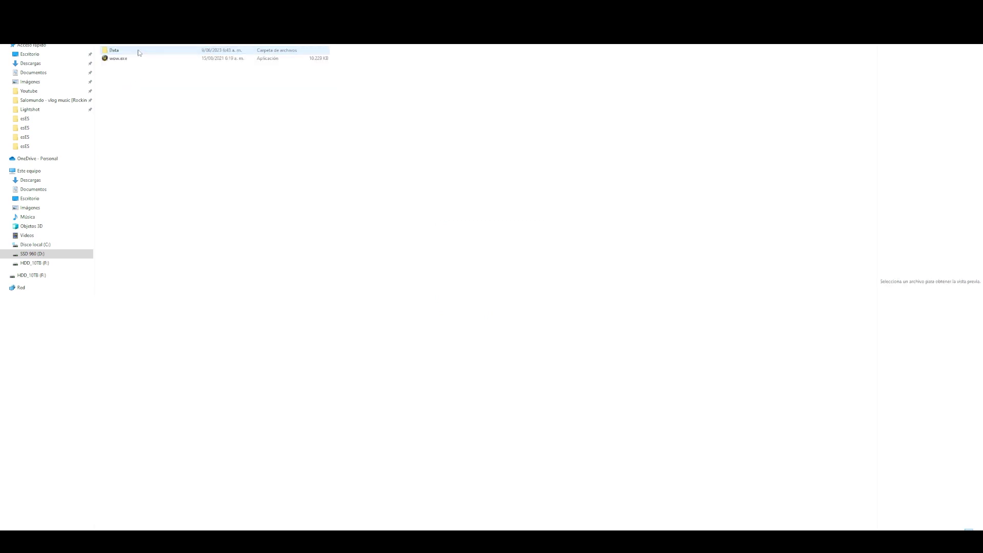
pyautogui.moveTo(113, 77); pyautogui.dragTo(130, 47)
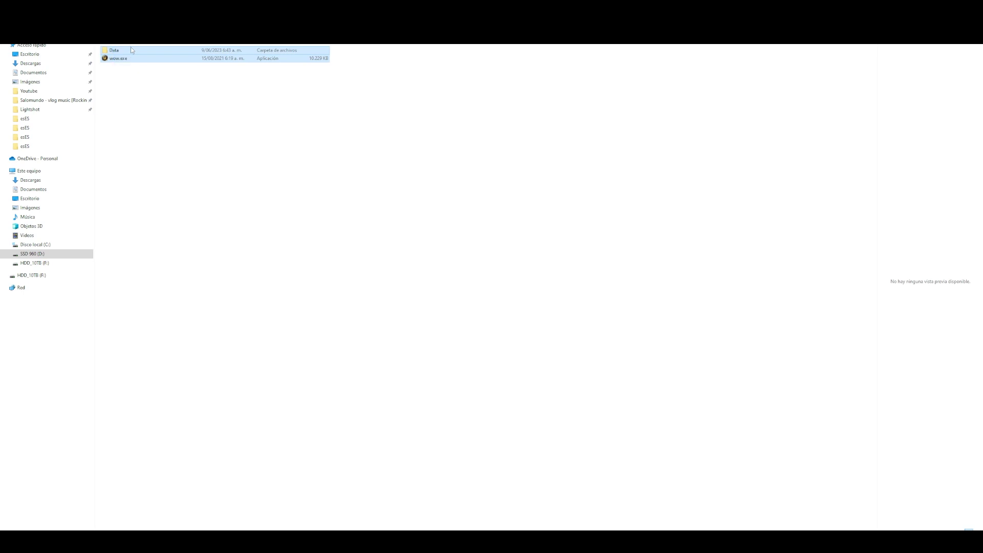
pyautogui.rightClick(120, 50)
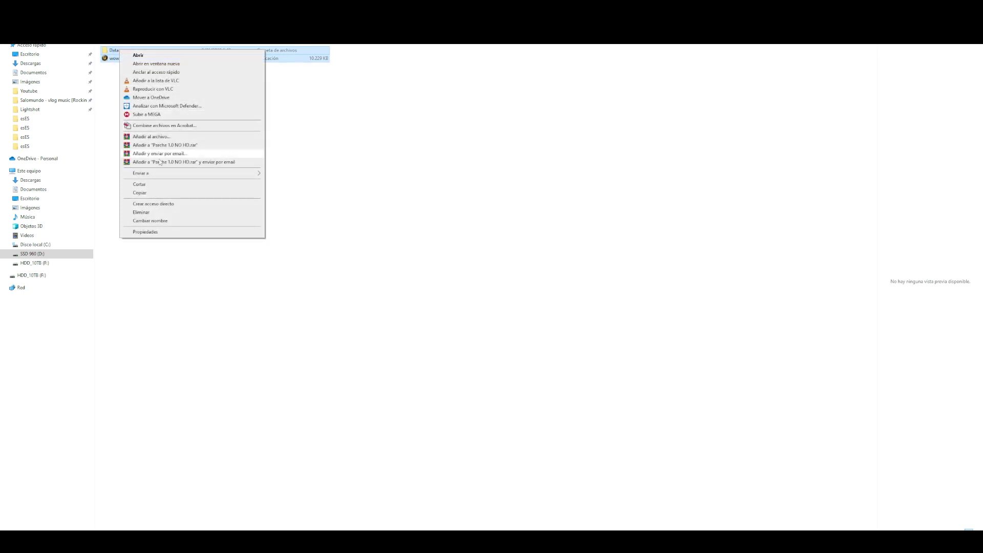
pyautogui.click(138, 193)
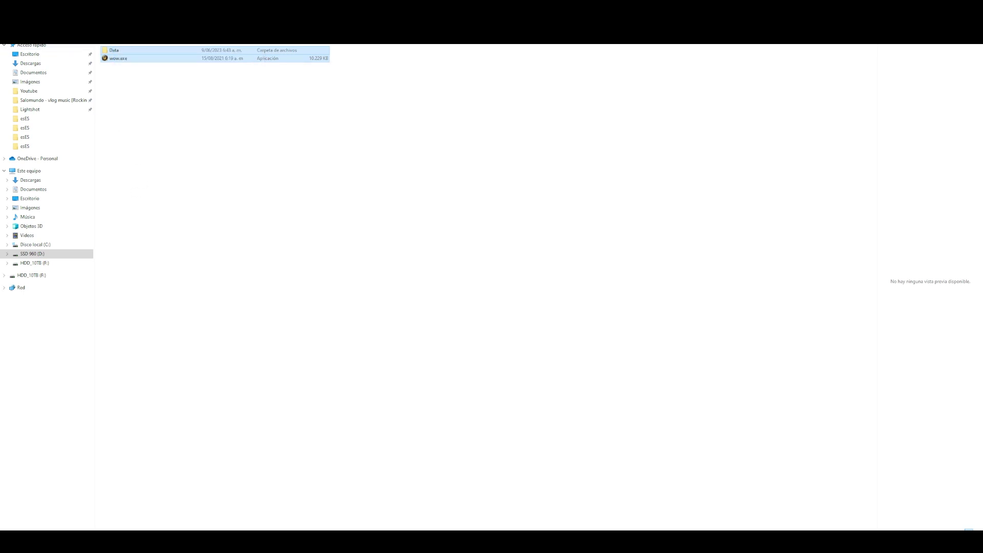
pyautogui.hotkey('alt', 'Up')
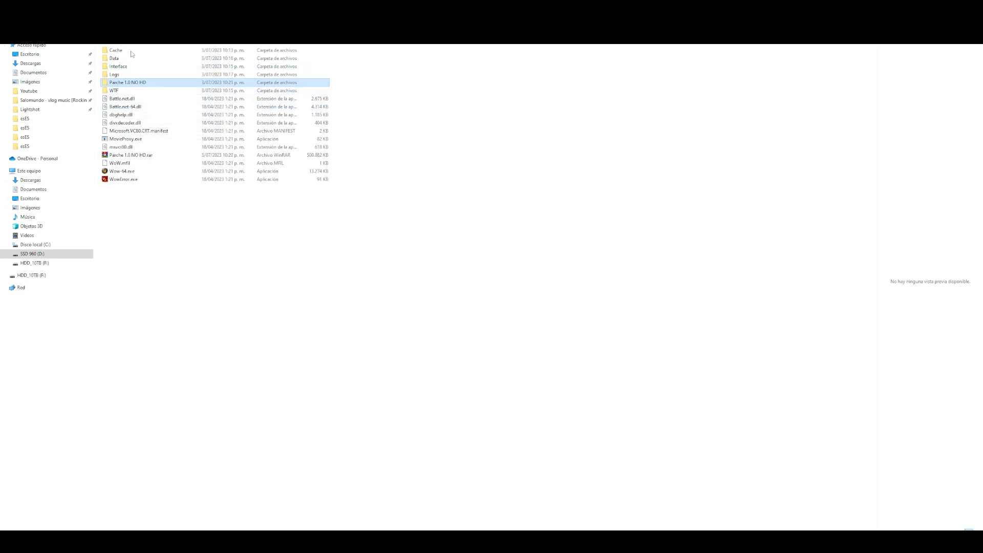
# - Paste the copied Data folder and wow.exe into the main WoW client folder
pyautogui.click(144, 223)
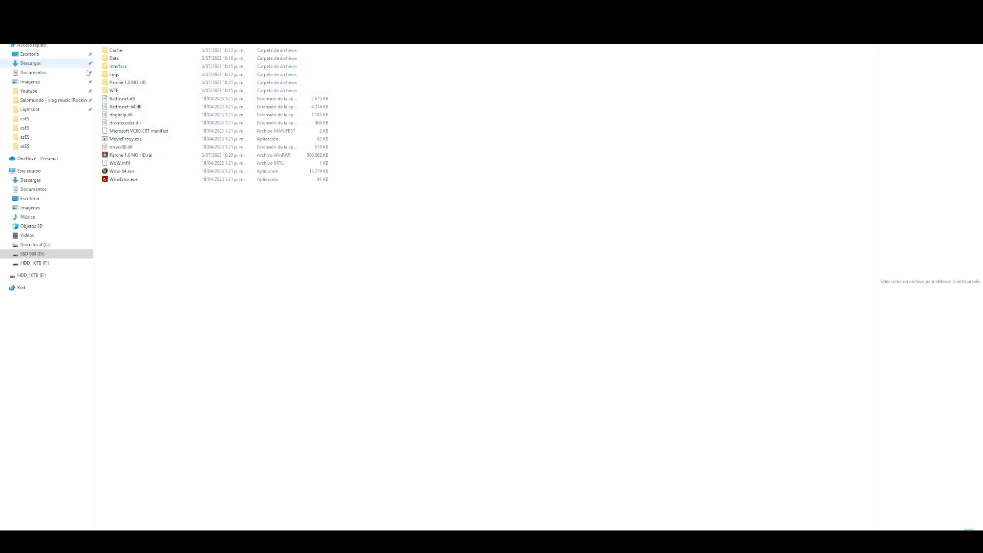
pyautogui.rightClick(144, 218)
pyautogui.click(162, 270)
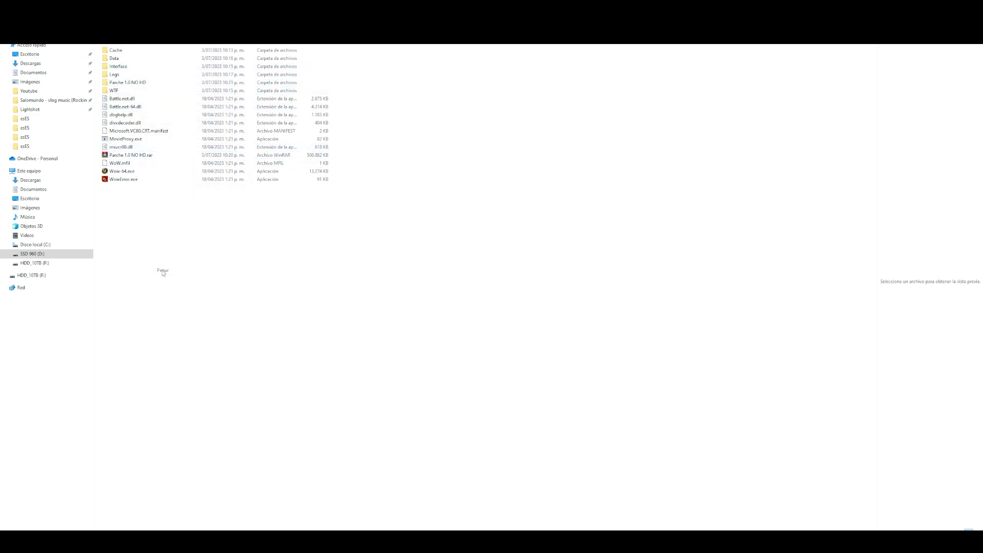
pyautogui.click(167, 209)
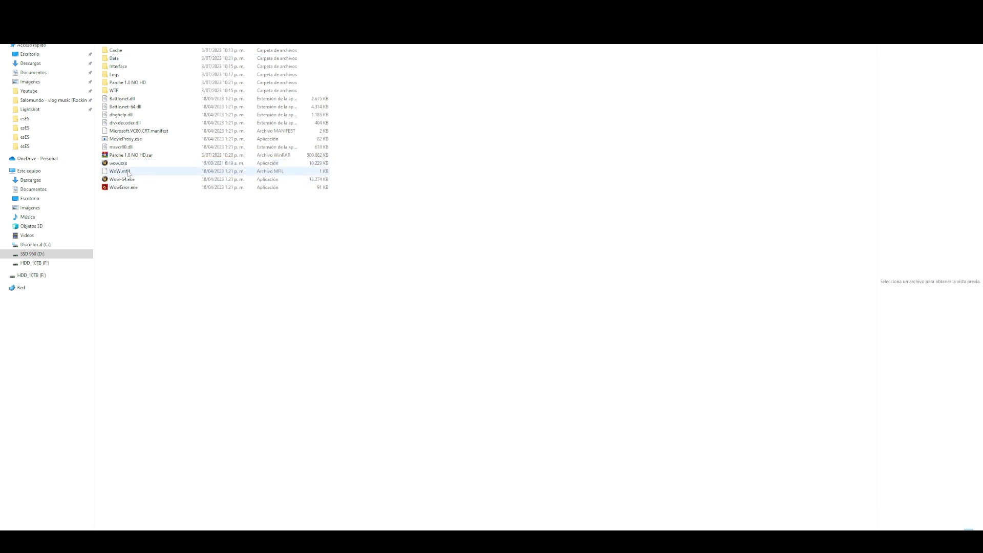
# - Rename the pasted wow.exe to Athenas reforged.exe
pyautogui.click(144, 156)
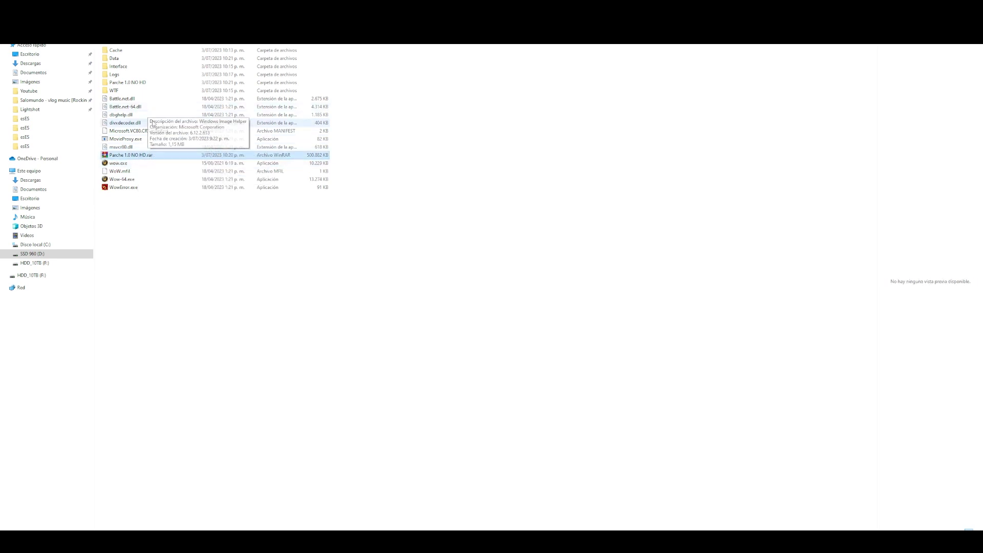
pyautogui.click(131, 193)
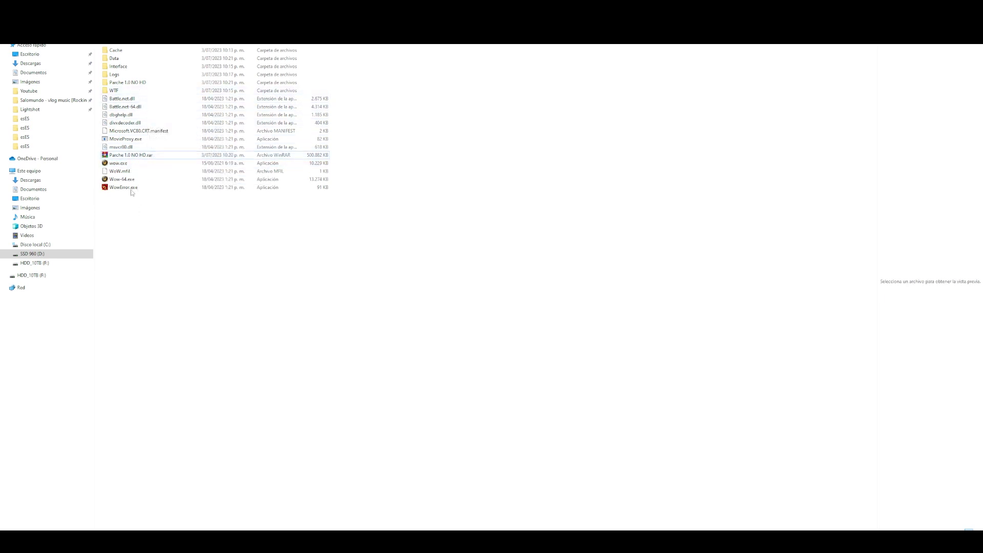
pyautogui.click(118, 163)
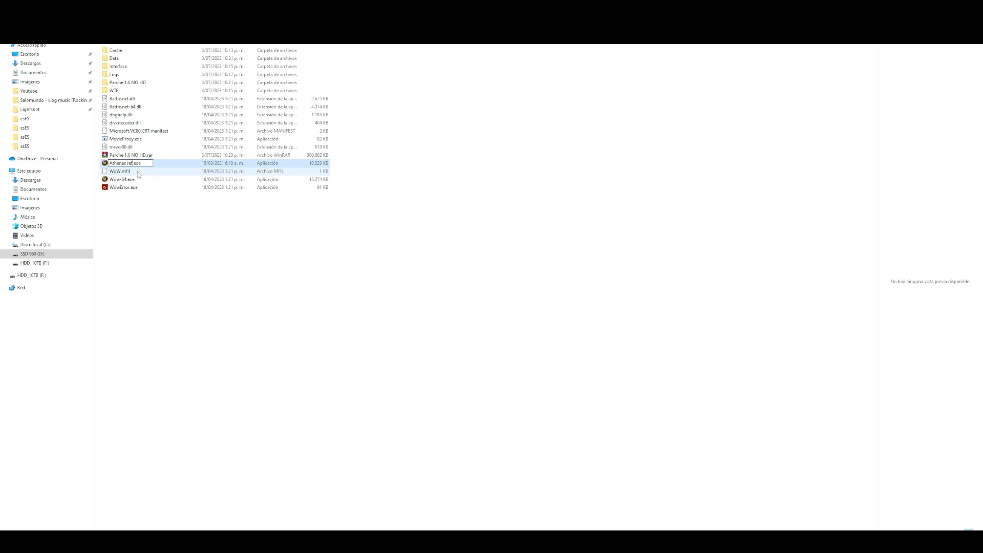
pyautogui.press('Return')
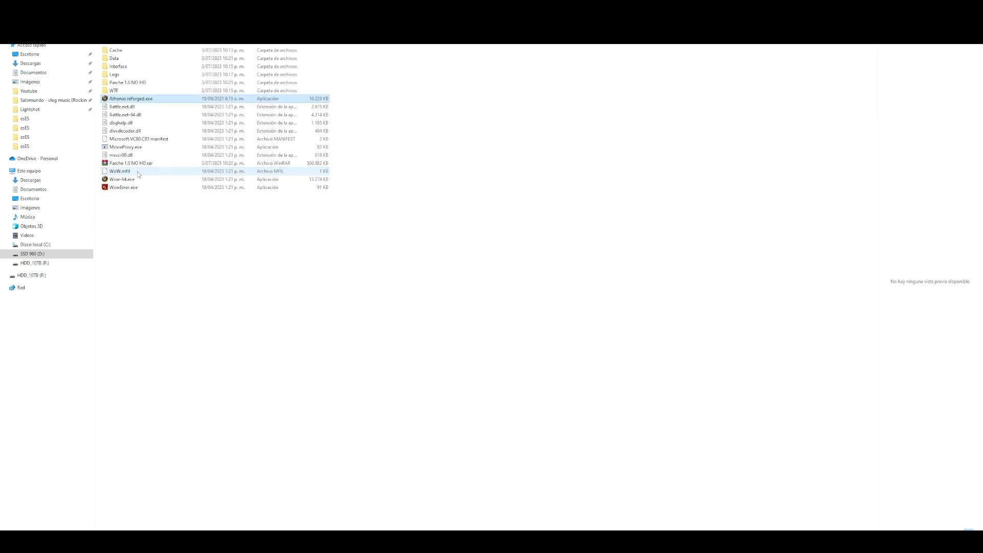
pyautogui.click(143, 227)
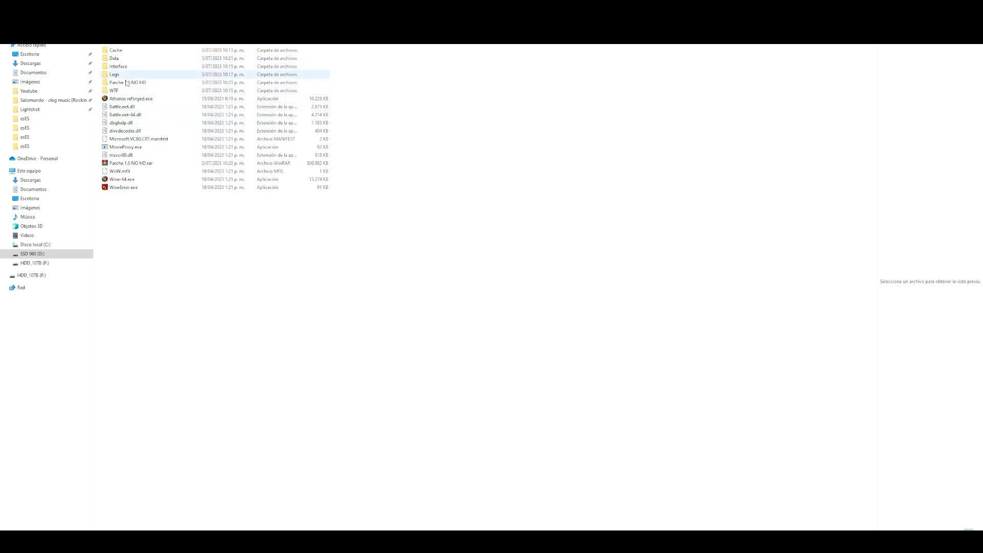
# - Launch Athenas reforged.exe, log in with the account name and password, and enter the world
pyautogui.doubleClick(126, 102)
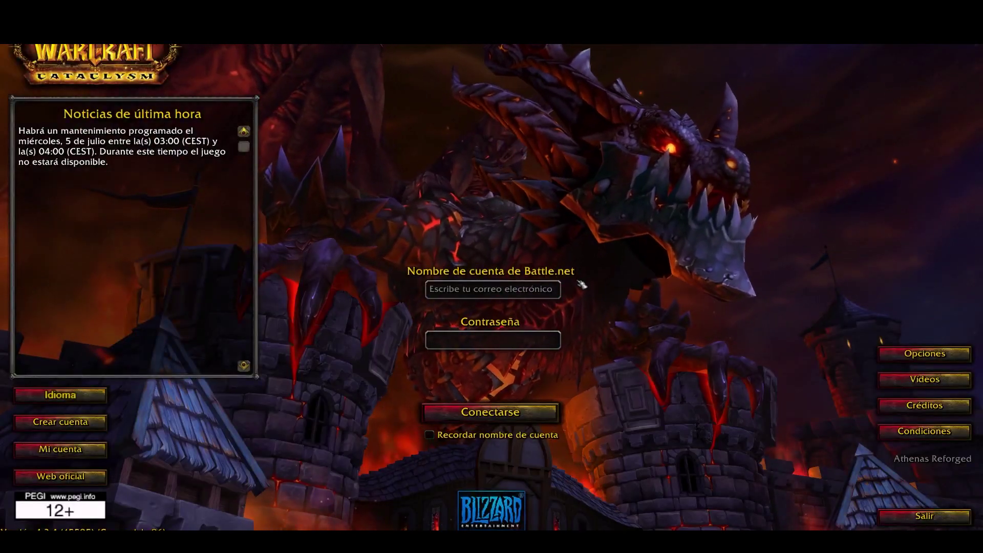
pyautogui.write('admin')
pyautogui.press('Tab')
pyautogui.write('***')
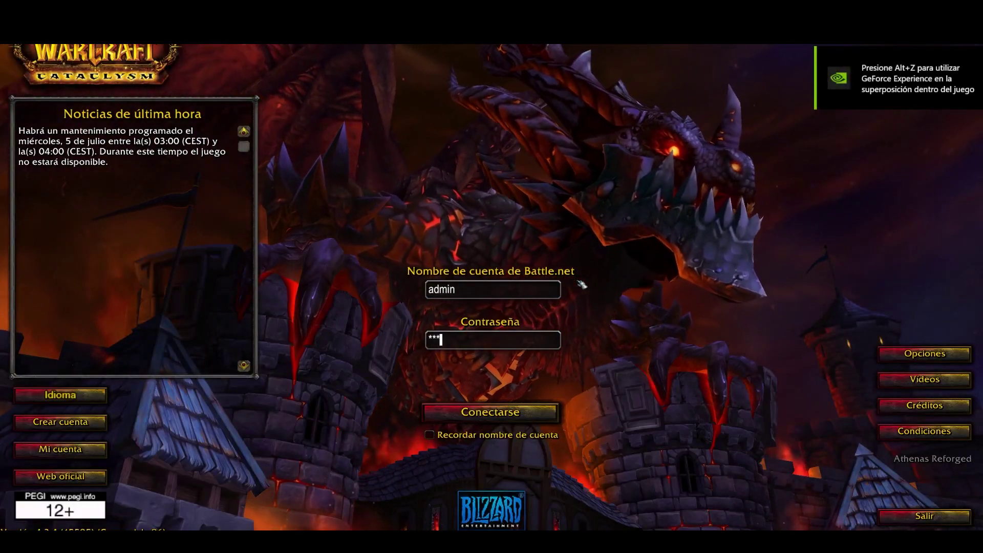
pyautogui.write('*********')
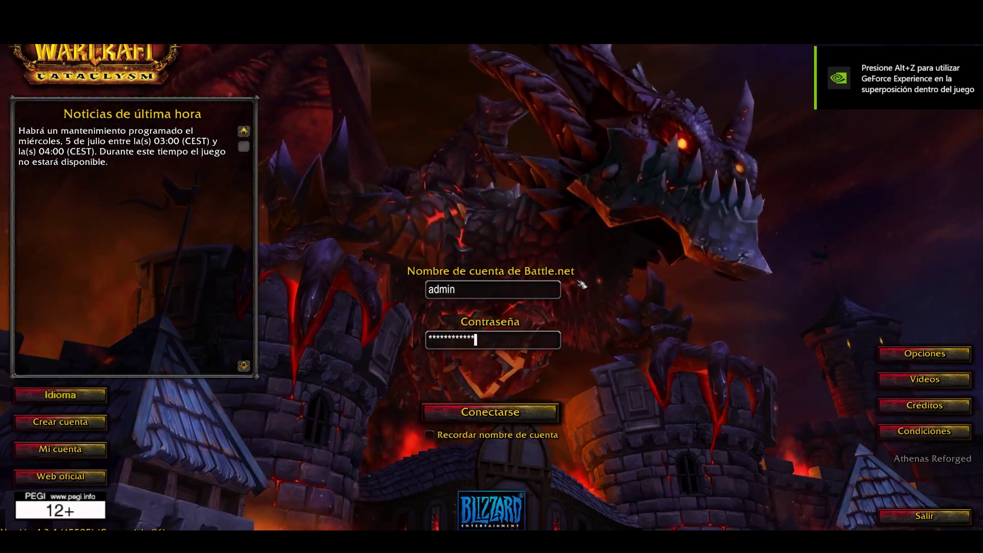
pyautogui.press('Return')
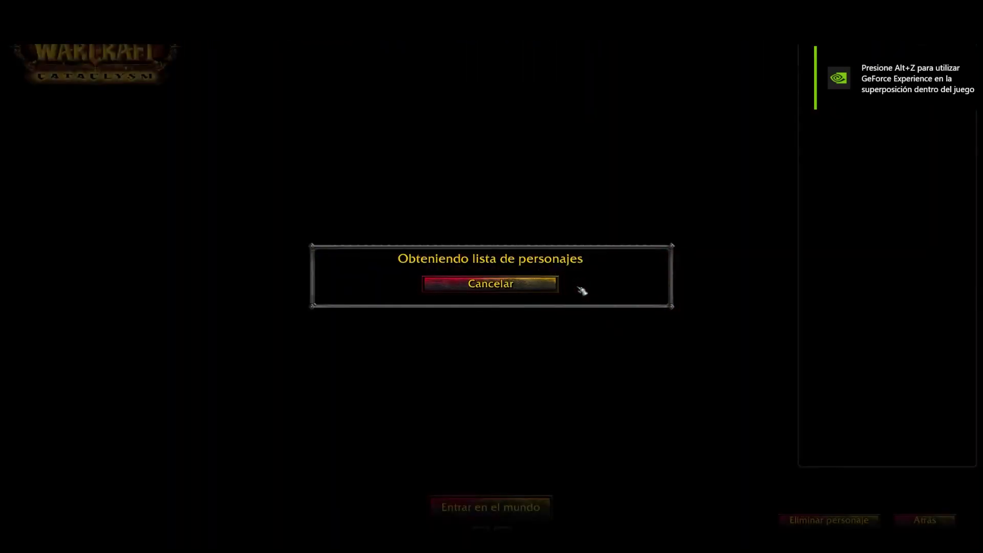
pyautogui.press('Return')
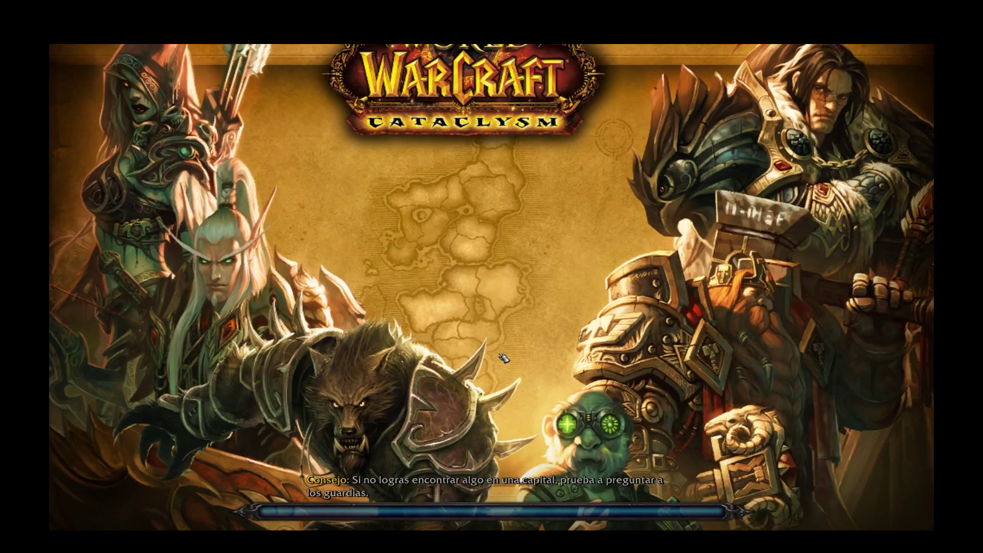
# - Walk to the Retirado Gladiador primigenio vendor and preview one of its items on the rogue
pyautogui.press('w')
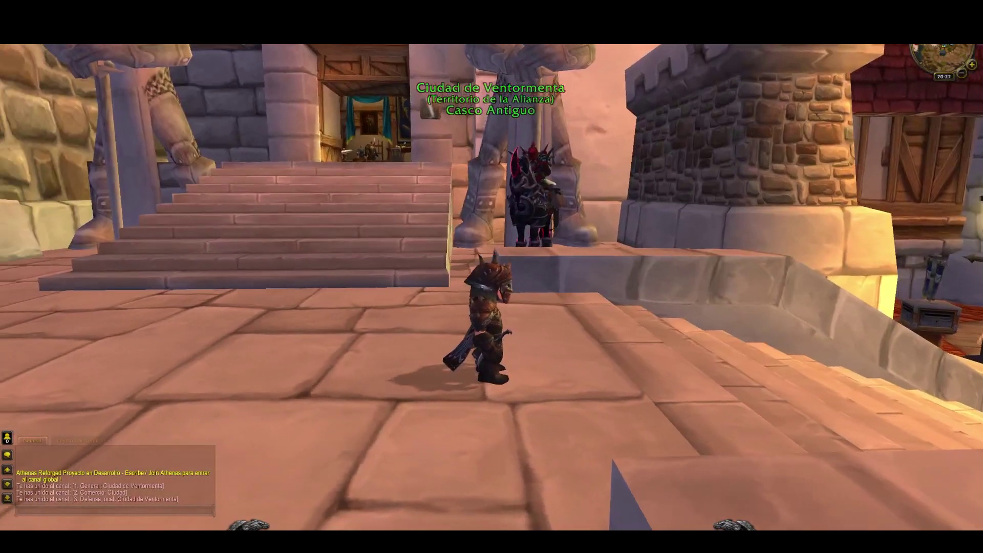
pyautogui.press('w')
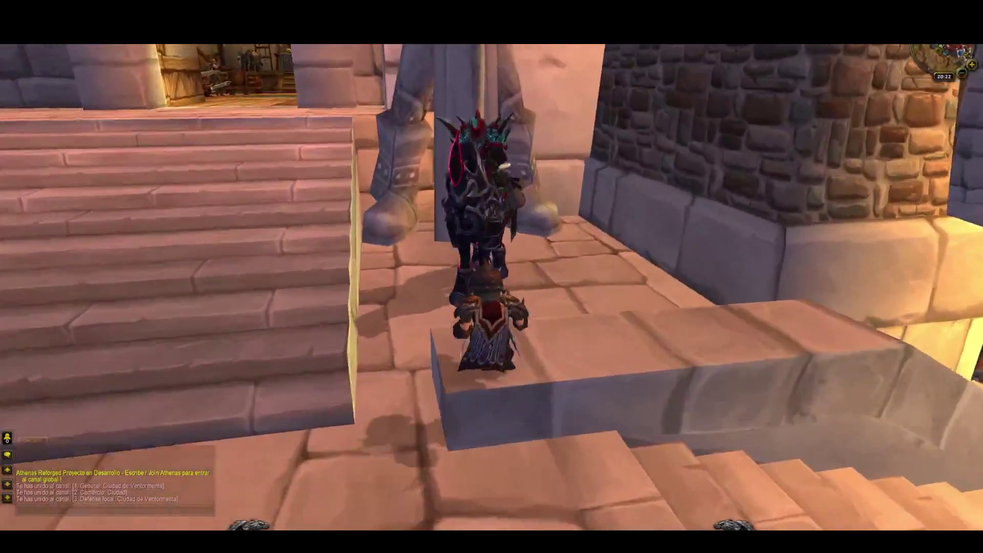
pyautogui.rightClick(461, 205)
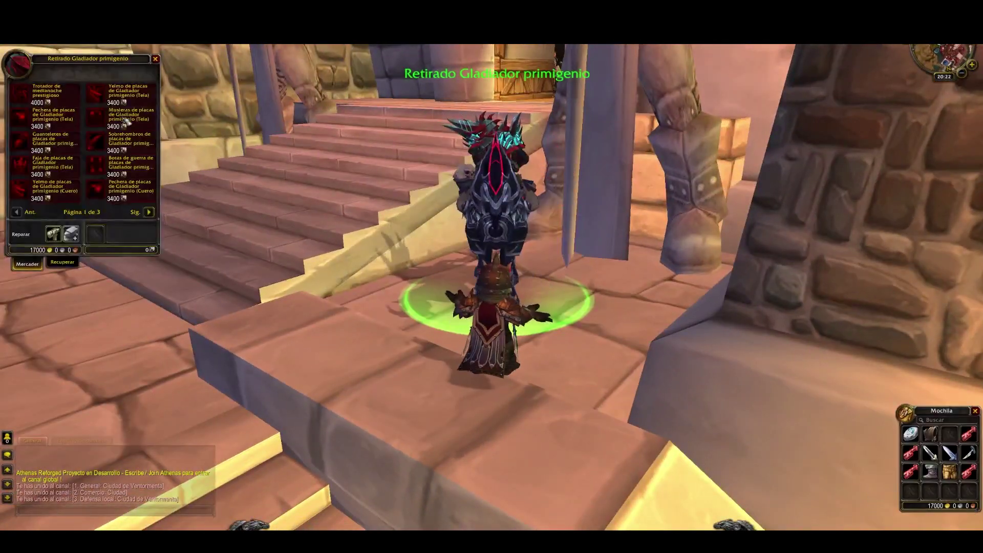
pyautogui.keyDown('ctrl'); pyautogui.click(100, 95); pyautogui.keyUp('ctrl')
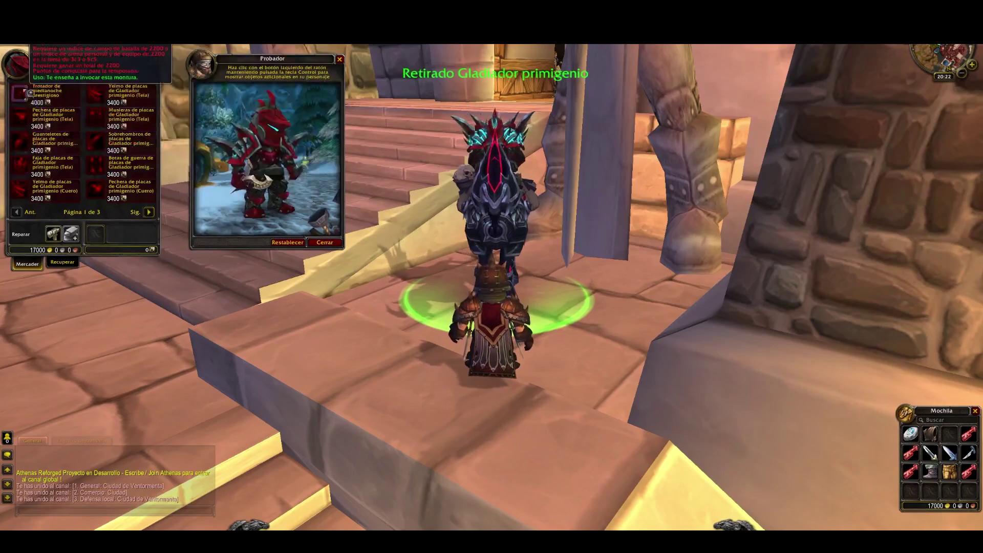
pyautogui.moveTo(416, 215); pyautogui.dragTo(416, 215)
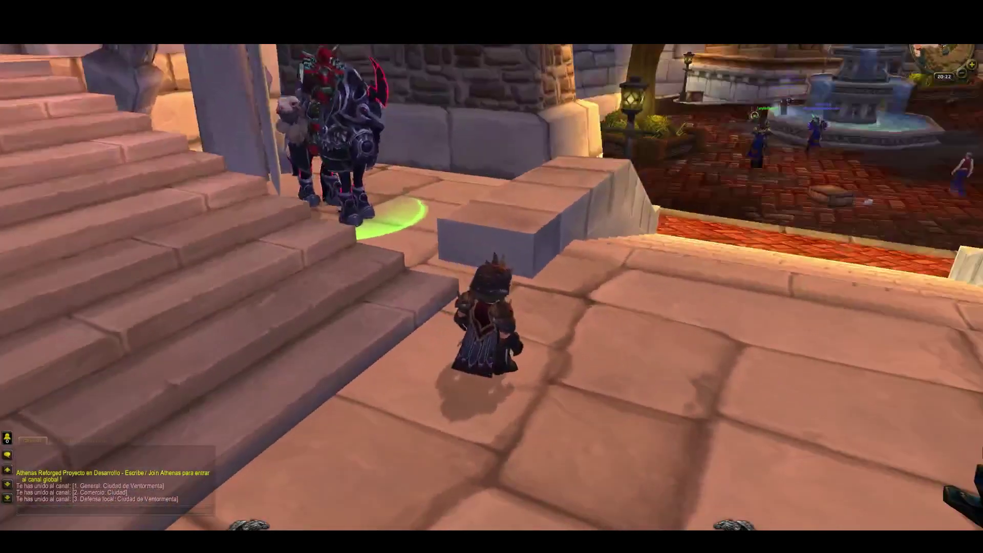
# - Run and jump around the Stormwind keep's stairs with the rogue
pyautogui.press('a')
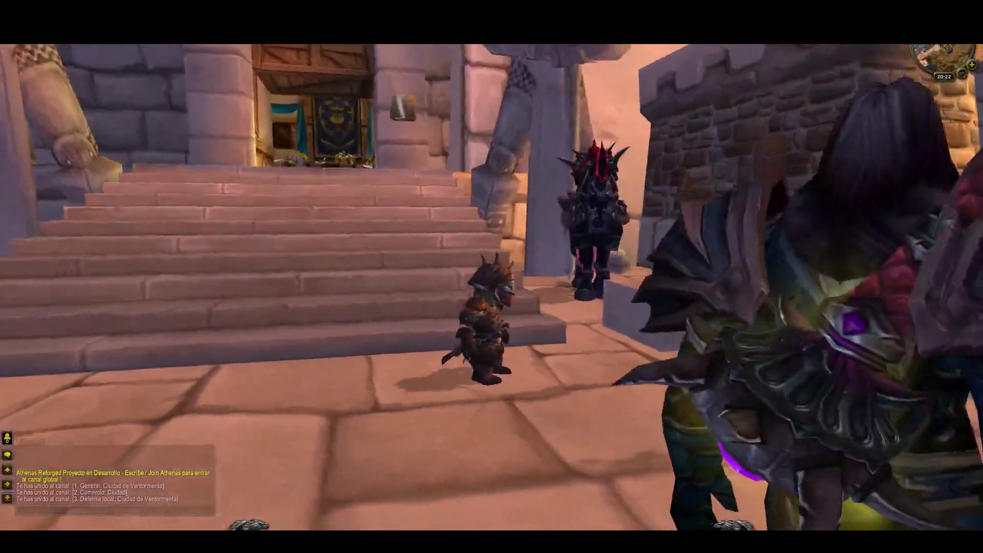
pyautogui.press('w')
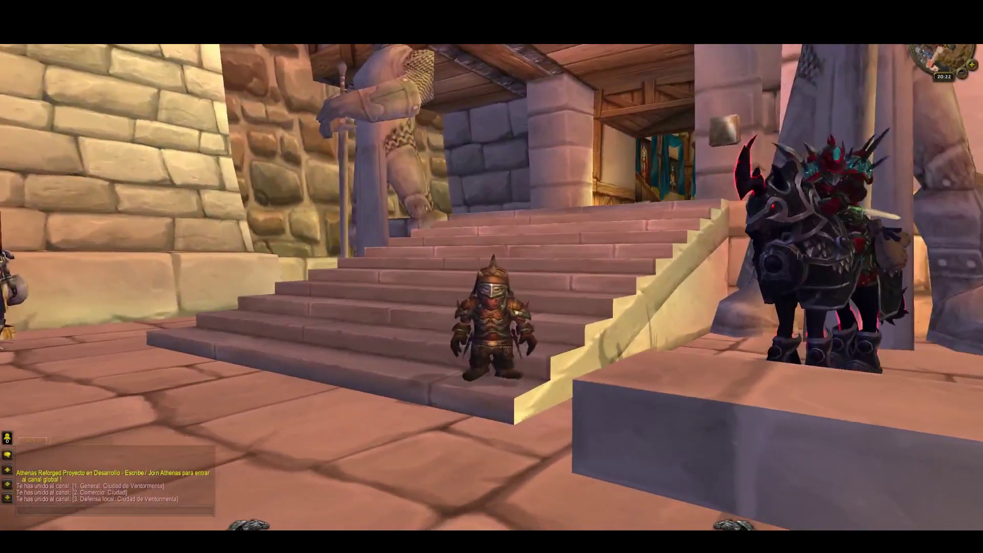
pyautogui.press('space')
pyautogui.press('w')
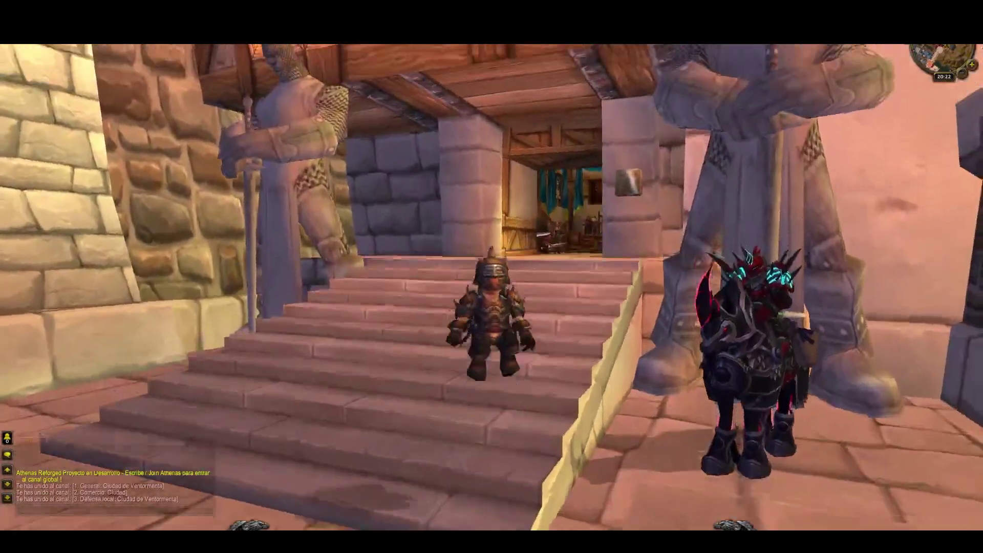
pyautogui.press('a')
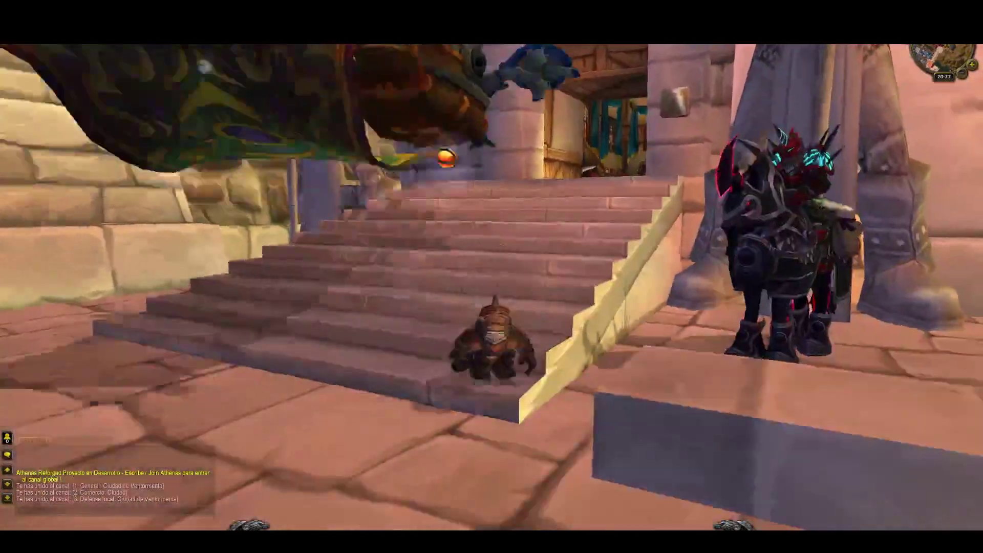
pyautogui.press('a')
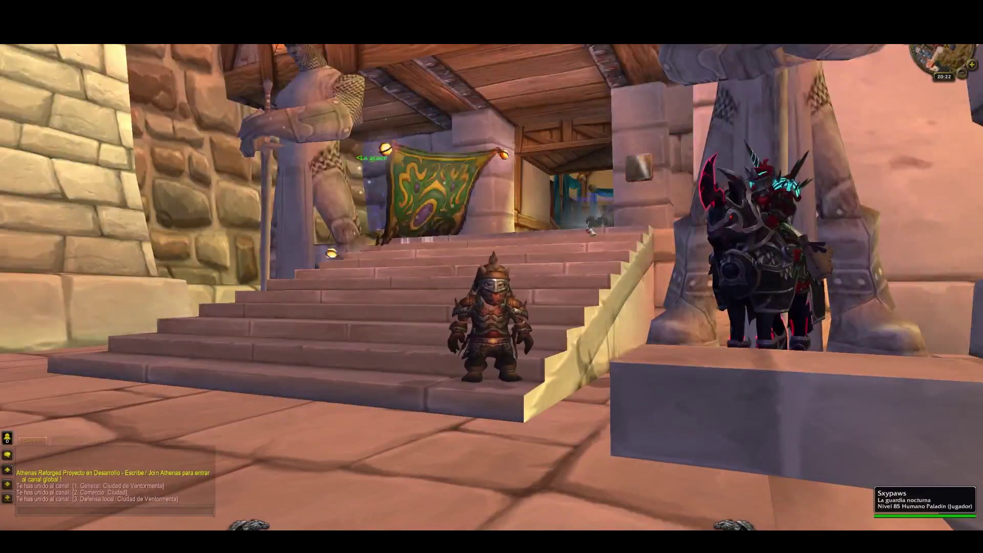
pyautogui.press('a')
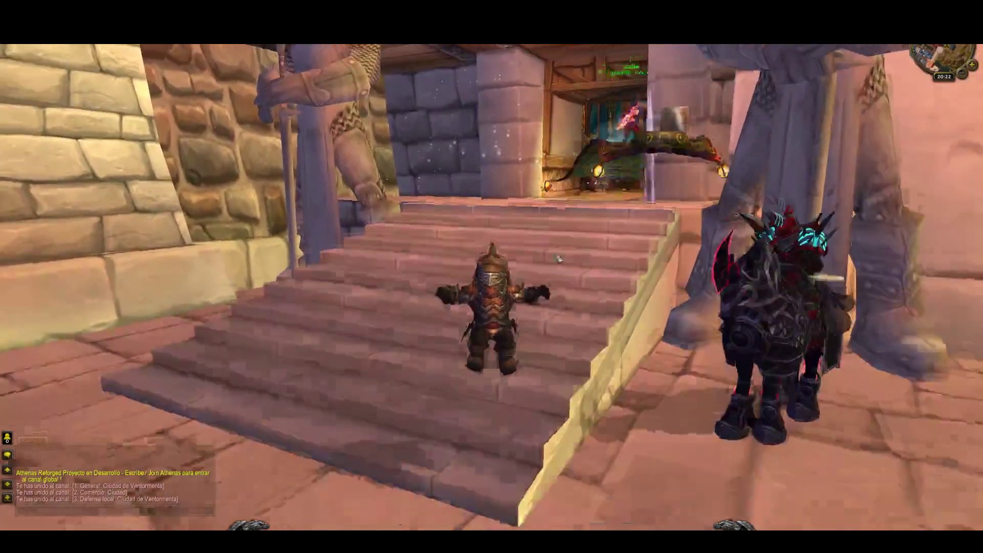
pyautogui.press('a')
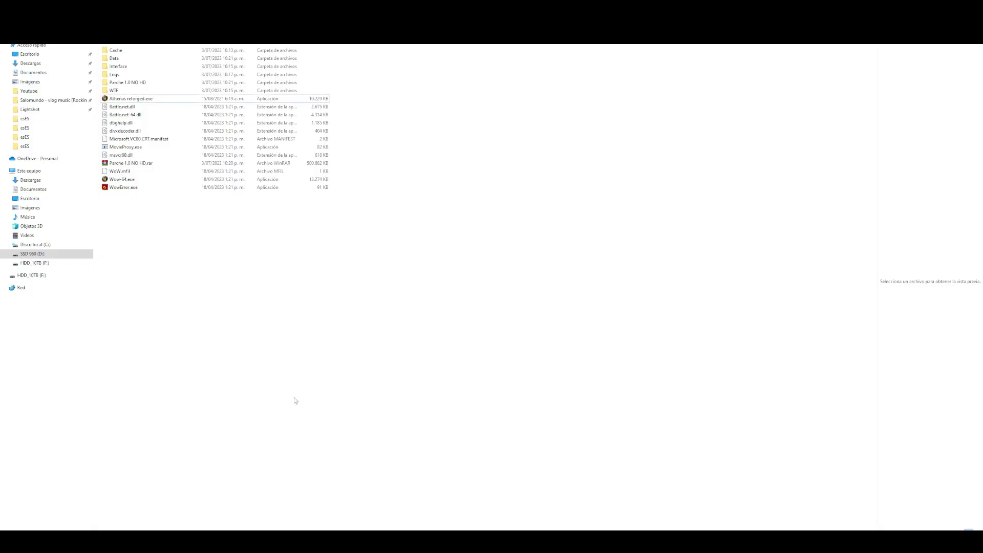
# - Permanently delete the Parche 1.0 NO HD folder and the Parche 1.0 NO HD.rar archive
pyautogui.click(128, 84)
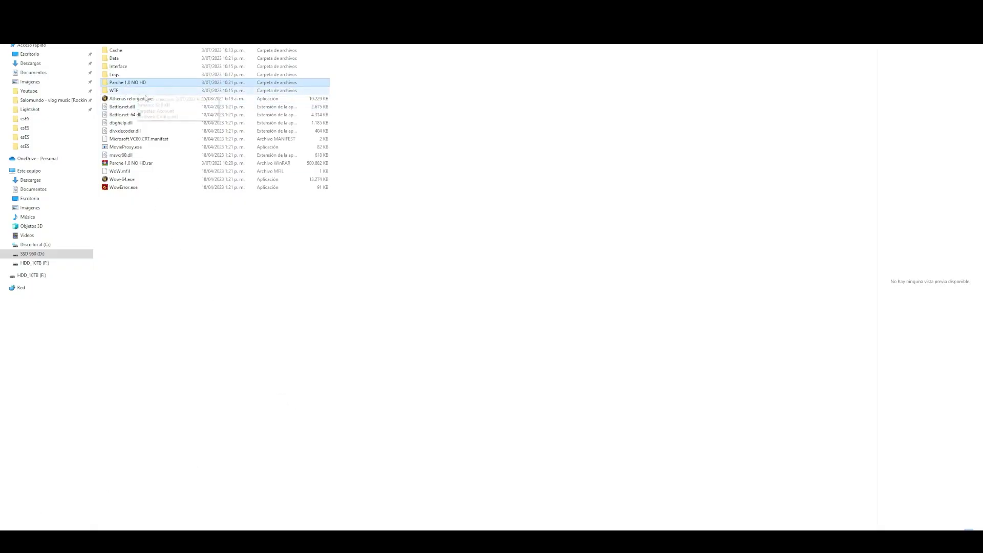
pyautogui.keyDown('ctrl'); pyautogui.click(131, 163); pyautogui.keyUp('ctrl')
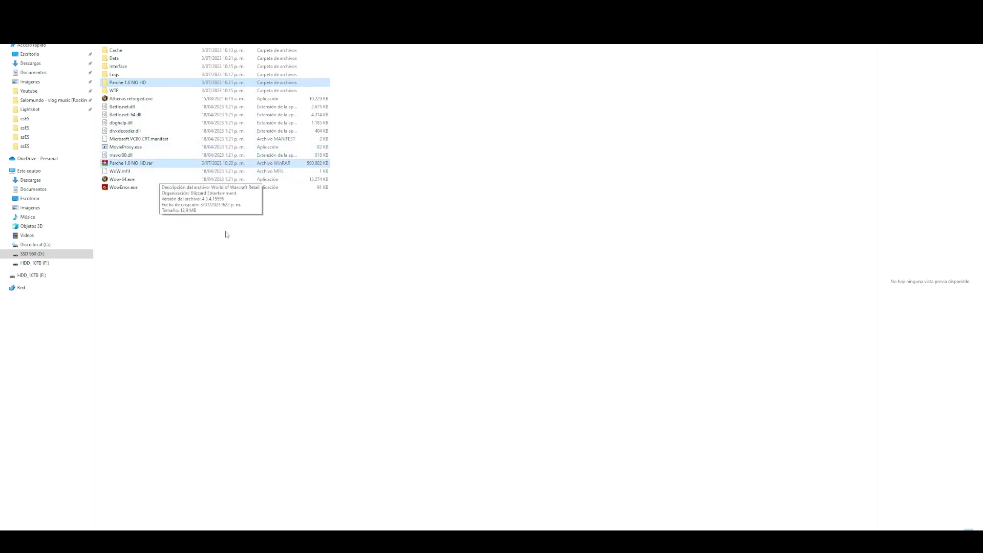
pyautogui.hotkey('shift', 'Delete')
pyautogui.press('Return')
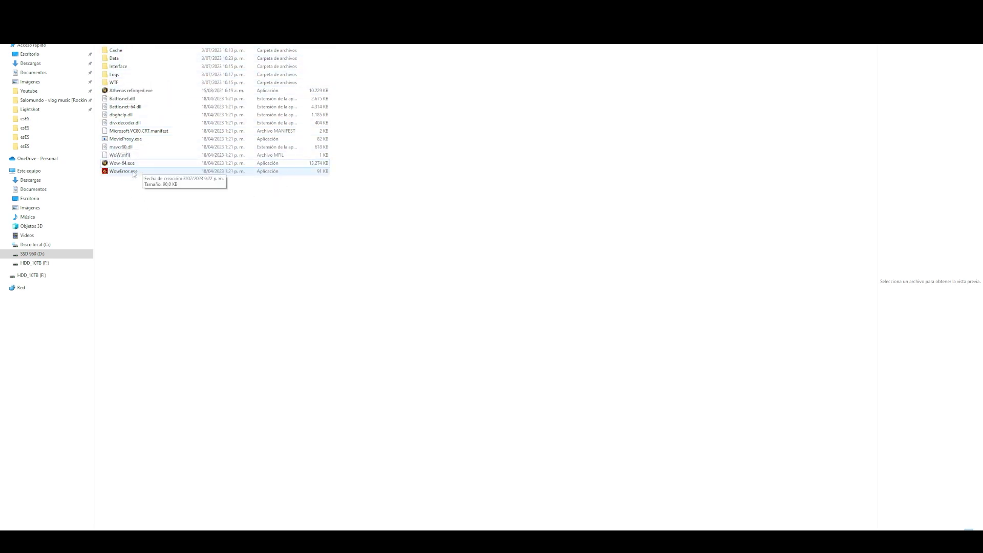
# - Look over Athenas reforged.exe and Wow-64.exe, then go up to the parent folder
pyautogui.click(130, 91)
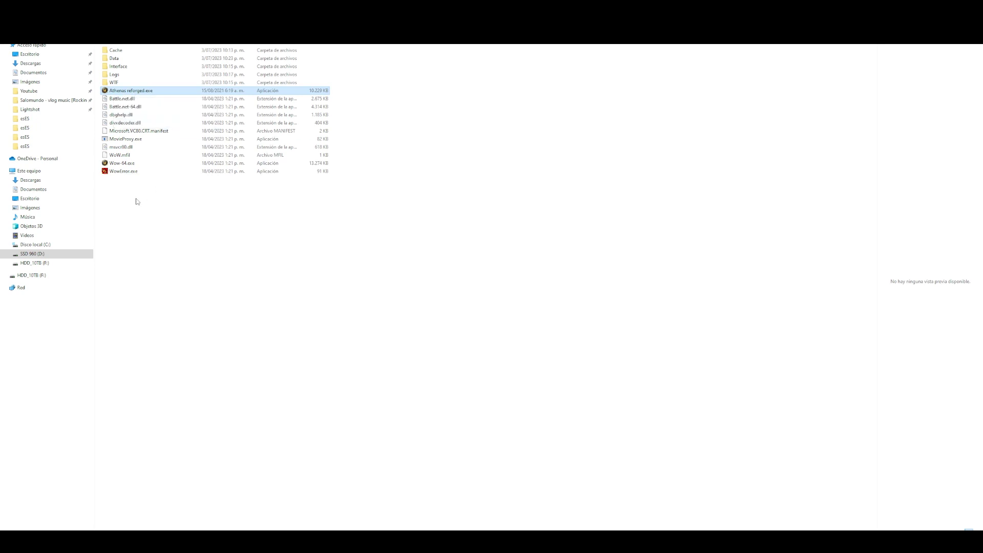
pyautogui.click(119, 165)
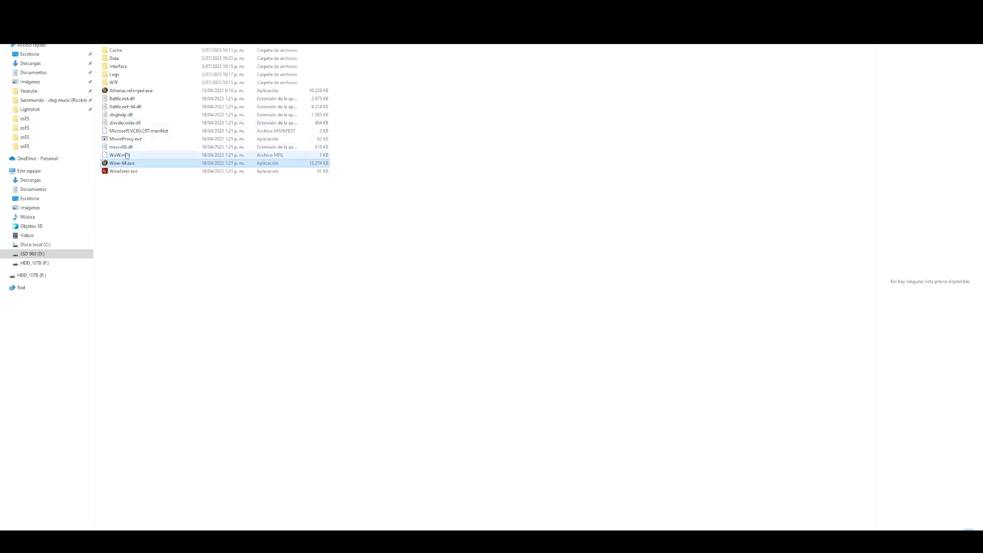
pyautogui.click(121, 90)
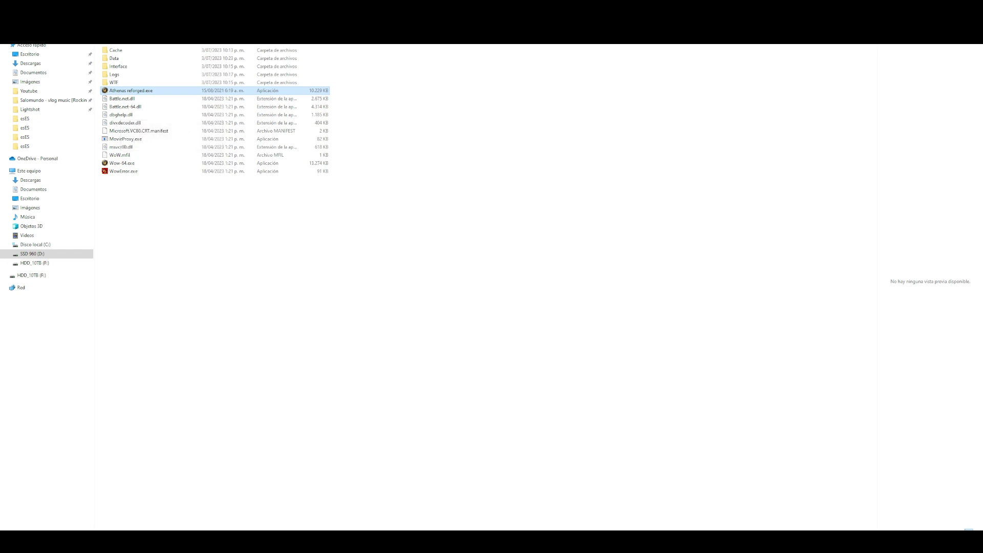
pyautogui.press('BackSpace')
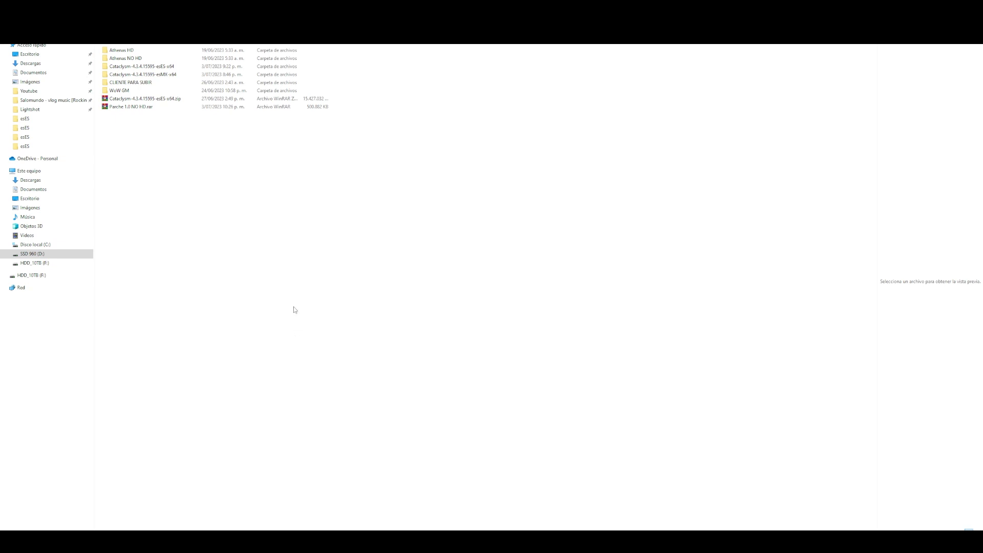
pyautogui.click(163, 50)
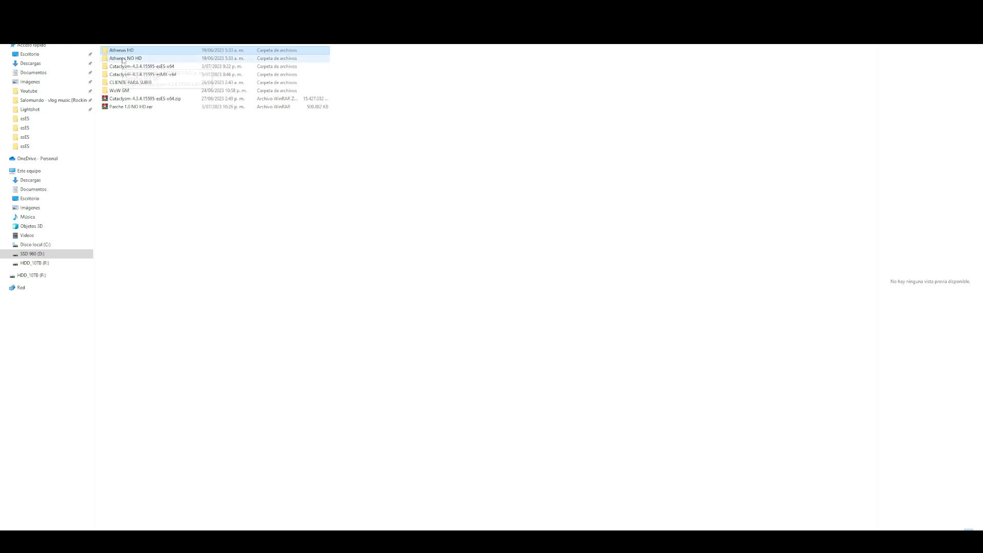
pyautogui.doubleClick(136, 52)
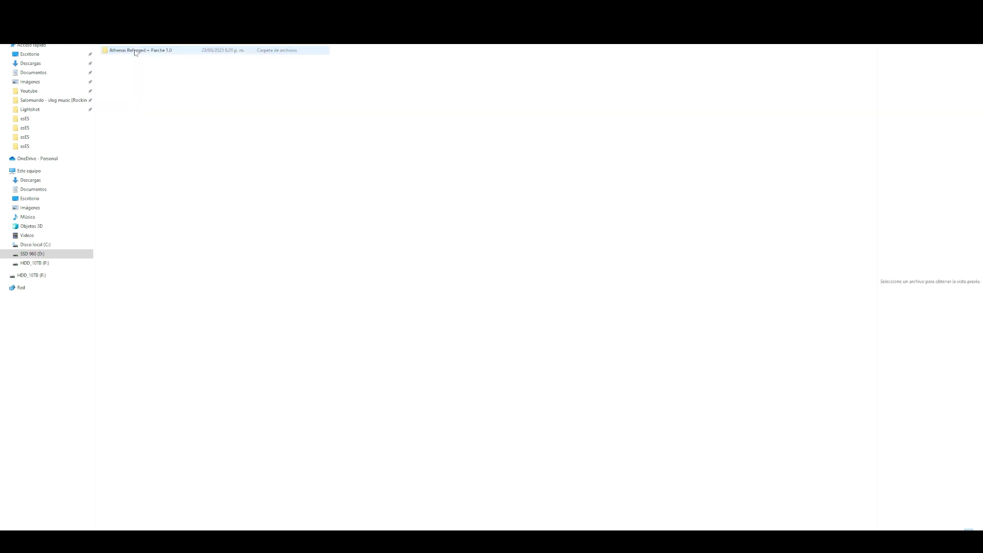
pyautogui.doubleClick(140, 51)
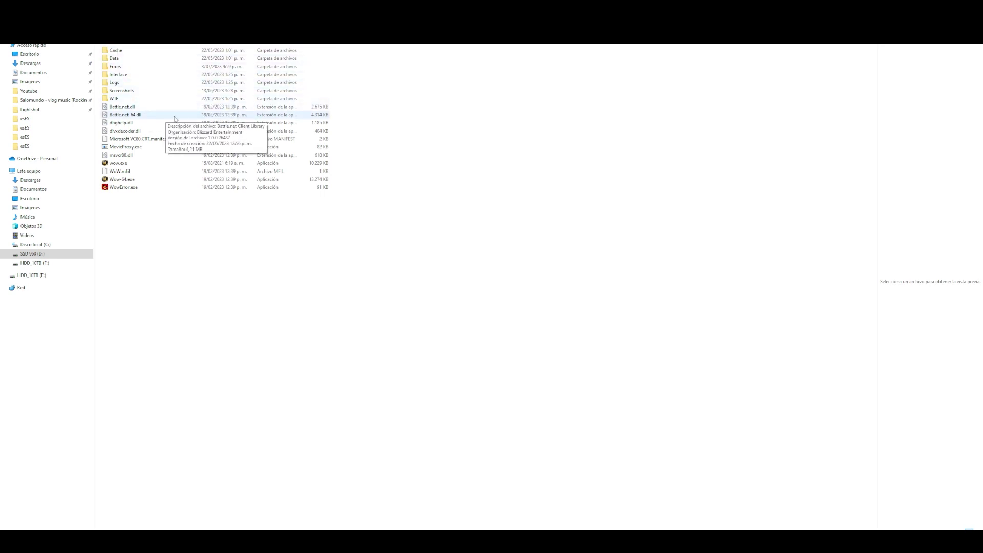
pyautogui.hotkey('alt', 'Up')
pyautogui.doubleClick(132, 54)
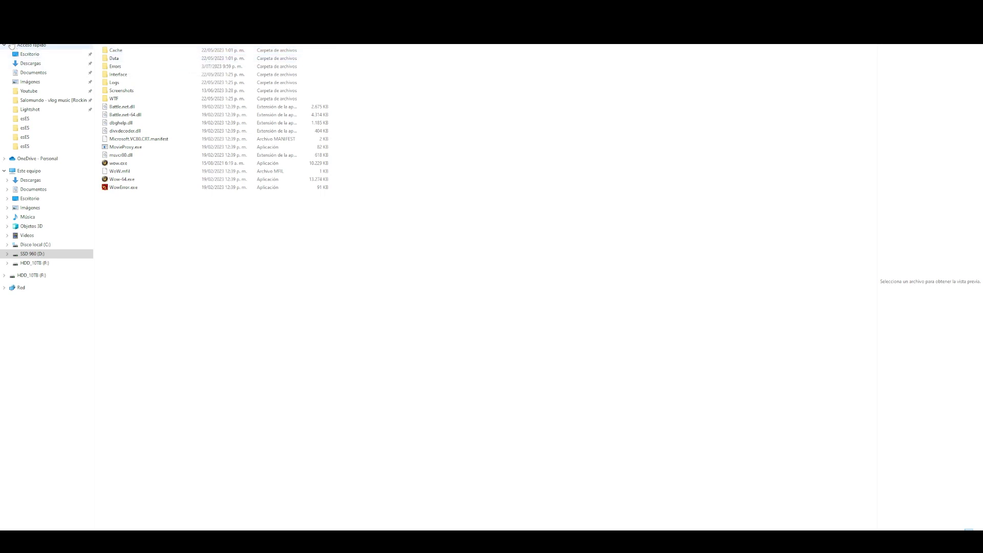
pyautogui.press('BackSpace')
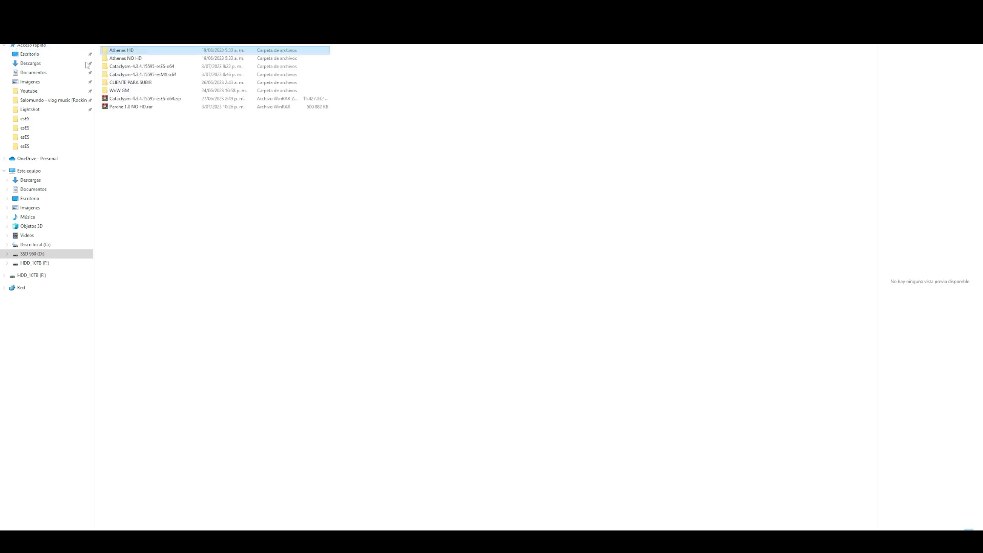
# - Extract Parche 1.0 NO HD.rar into its own Parche 1.0 NO HD folder
pyautogui.click(136, 106)
pyautogui.rightClick(136, 106)
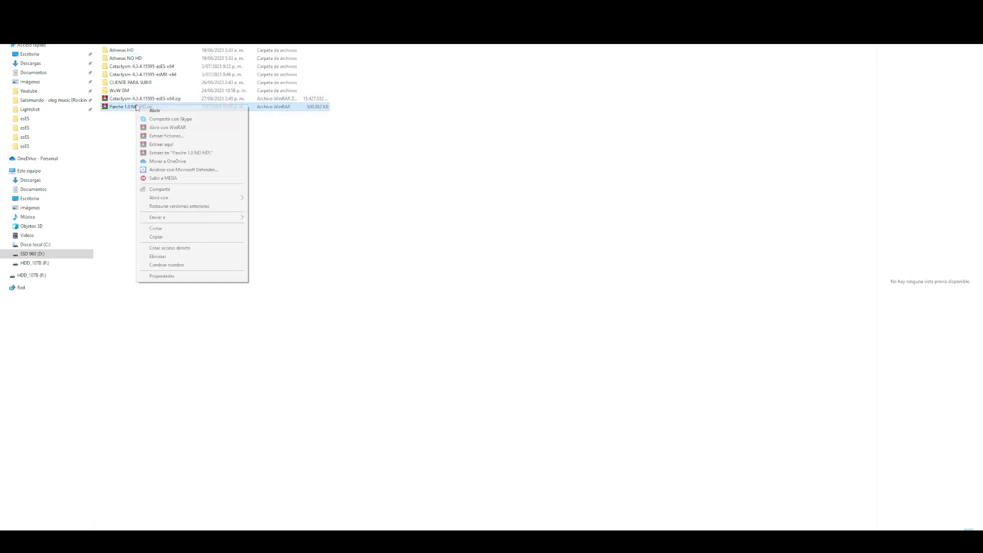
pyautogui.click(202, 155)
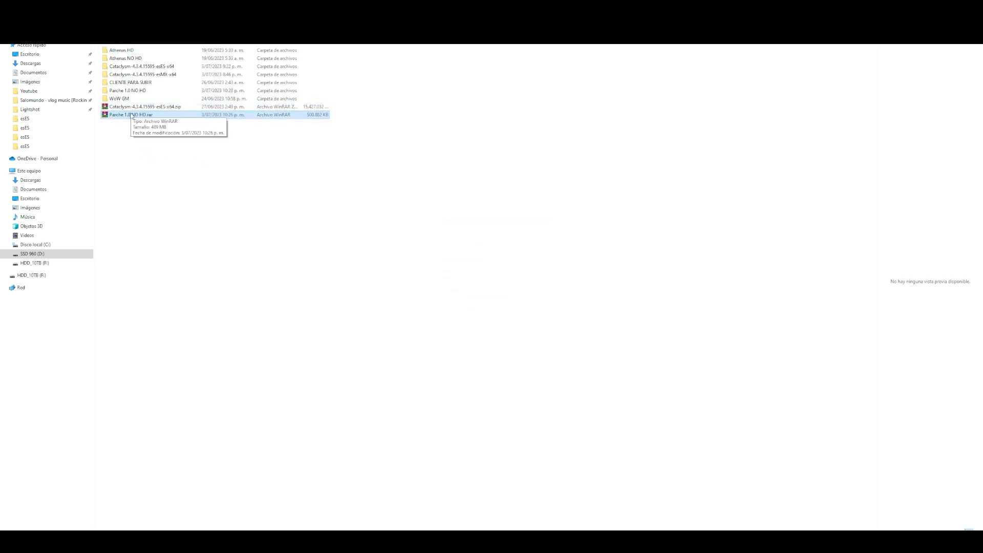
# - Copy the Data folder and wow.exe from the inner Parche 1.0 NO HD folder
pyautogui.click(137, 92)
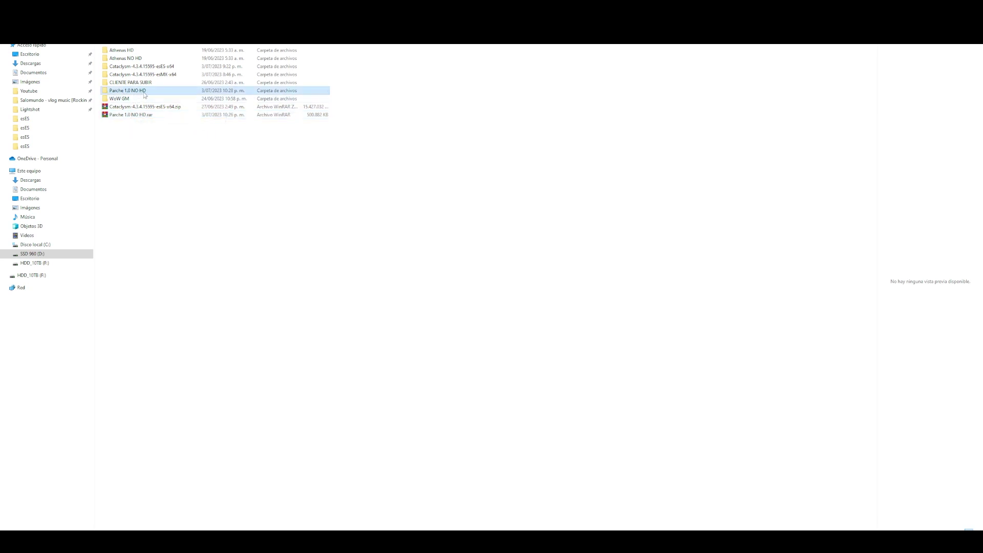
pyautogui.doubleClick(140, 91)
pyautogui.click(147, 51)
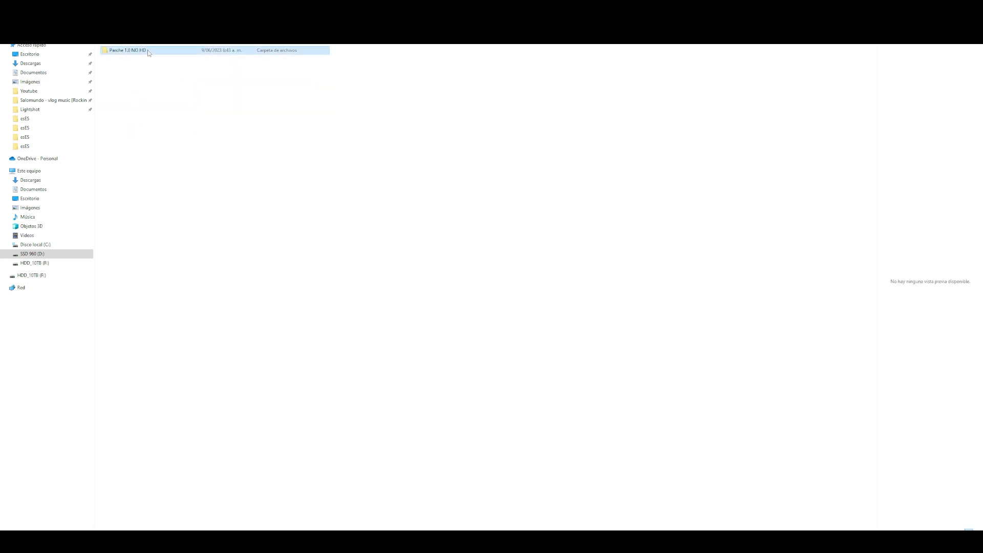
pyautogui.doubleClick(147, 51)
pyautogui.moveTo(125, 72); pyautogui.dragTo(112, 49)
pyautogui.rightClick(130, 51)
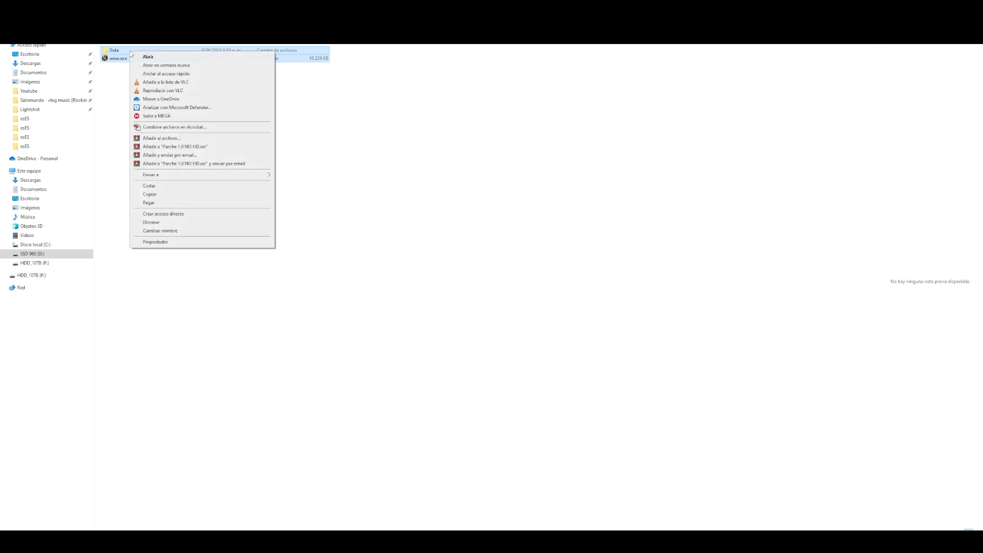
pyautogui.click(155, 196)
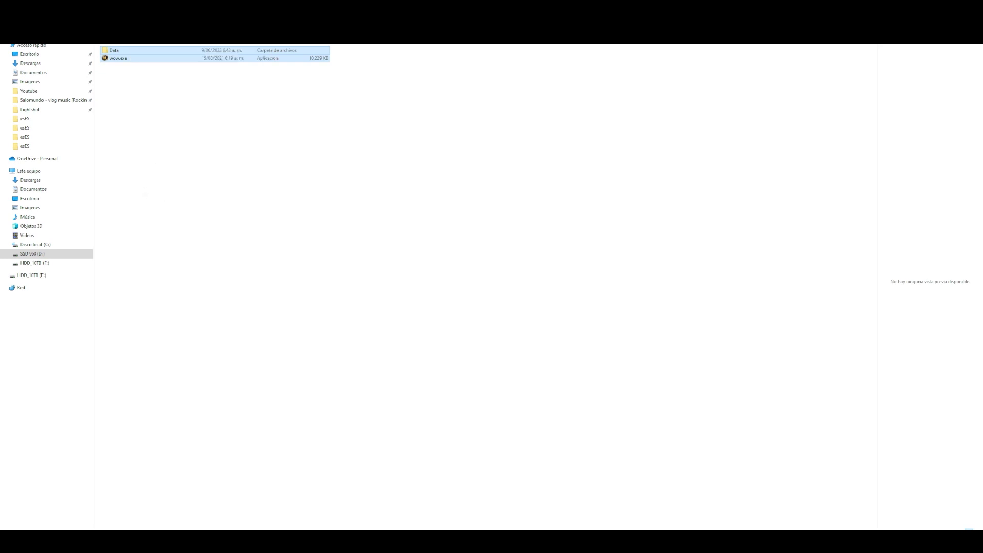
pyautogui.hotkey('alt', 'Up')
pyautogui.hotkey('alt', 'Up')
pyautogui.click(128, 51)
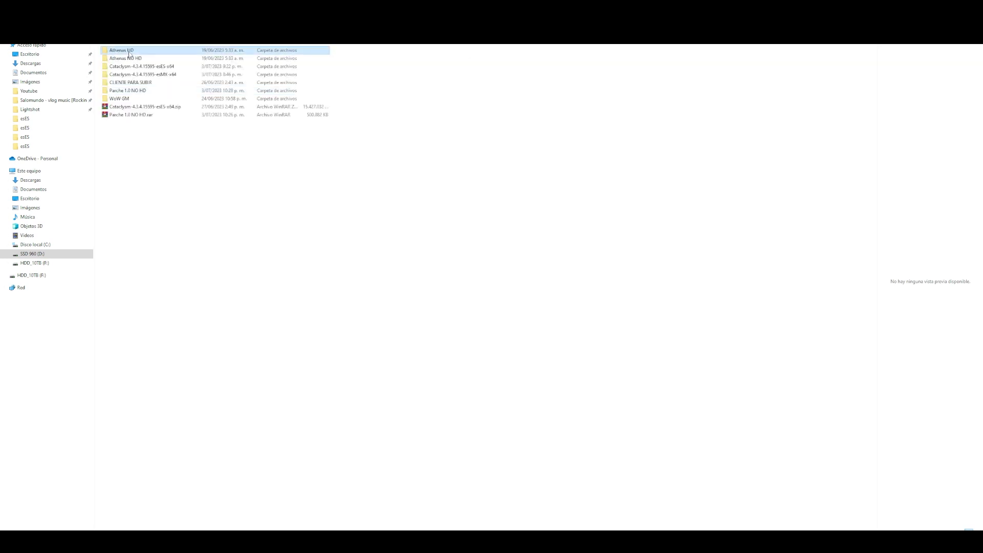
# - Delete the Cache folder from the Athenas HD client folder
pyautogui.doubleClick(129, 52)
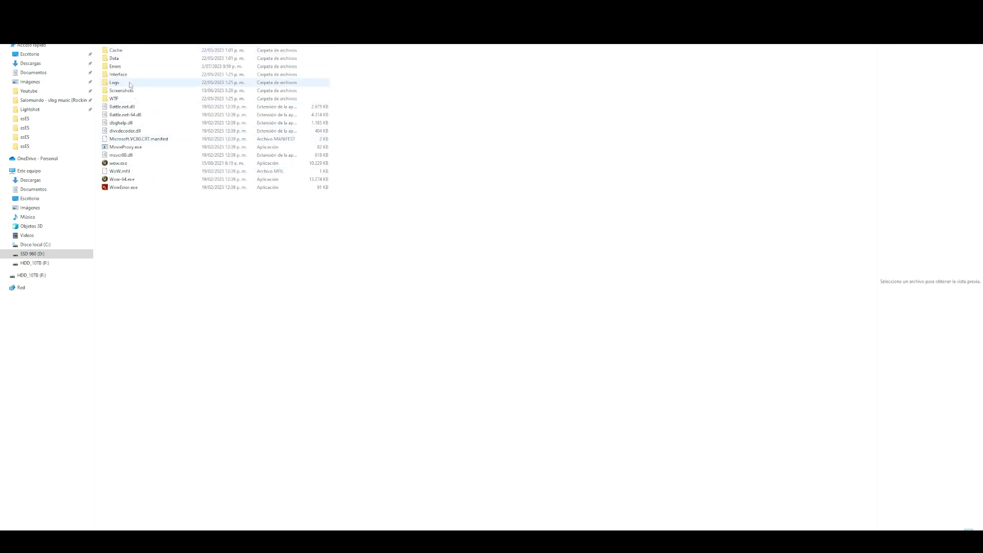
pyautogui.click(121, 51)
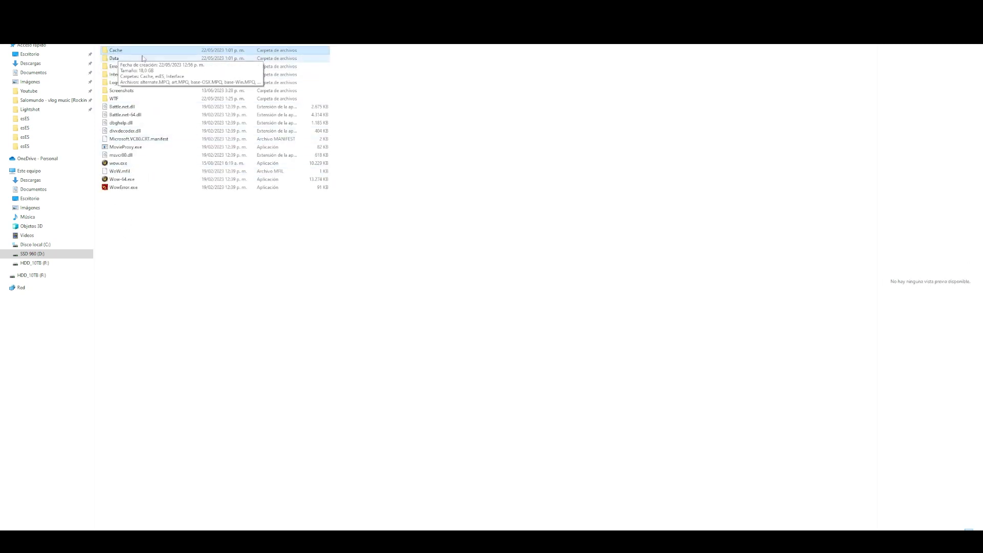
pyautogui.press('Delete')
pyautogui.press('Return')
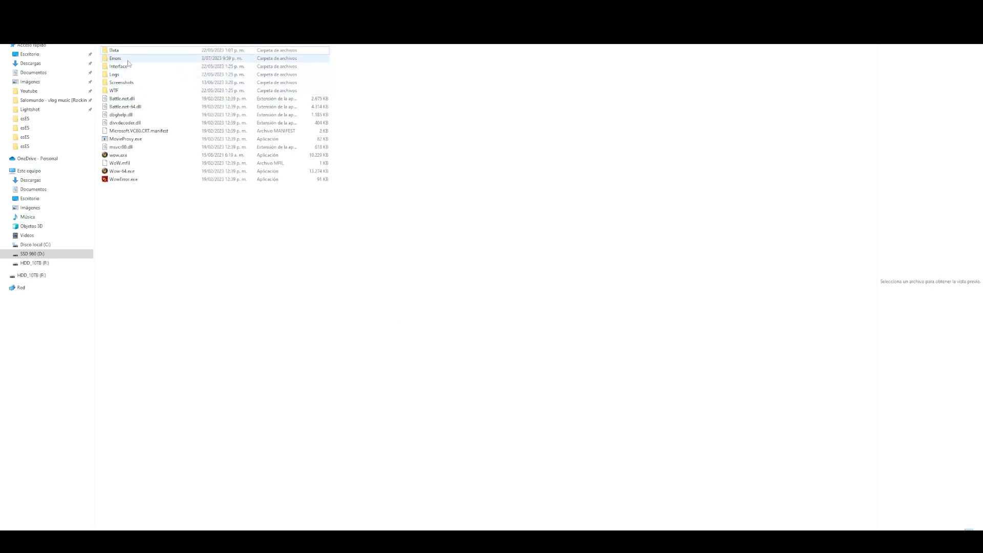
# - Delete the Cache folder inside the Data folder as well
pyautogui.doubleClick(127, 51)
pyautogui.click(127, 53)
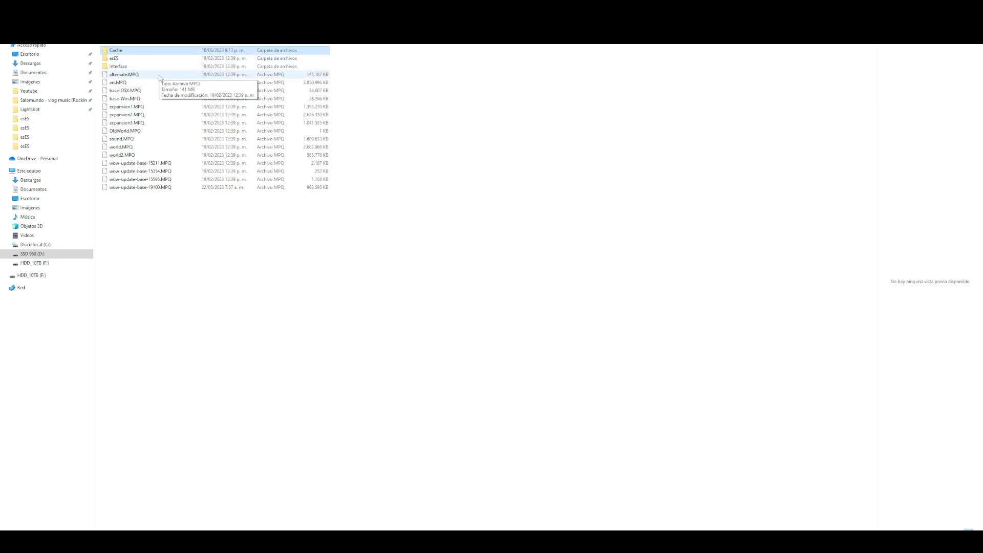
pyautogui.press('Delete')
pyautogui.press('Return')
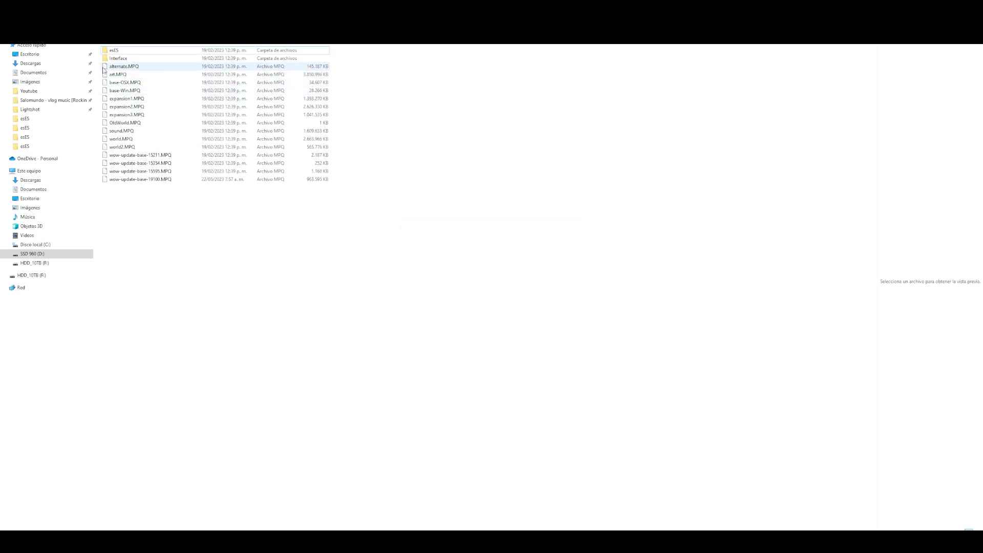
# - Paste the patch's Data and wow.exe into the client folder, replacing the destination files
pyautogui.press('BackSpace')
pyautogui.click(145, 219)
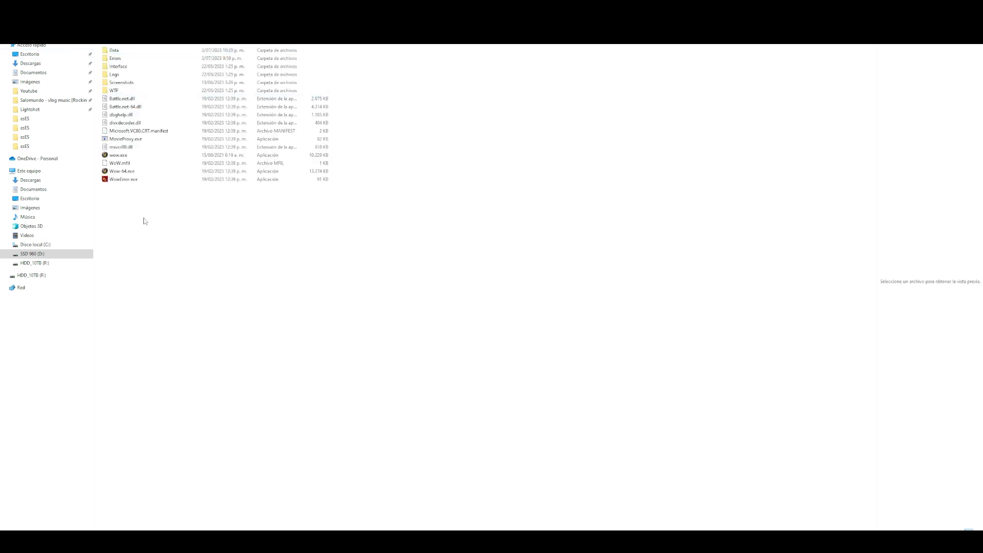
pyautogui.rightClick(148, 209)
pyautogui.click(168, 262)
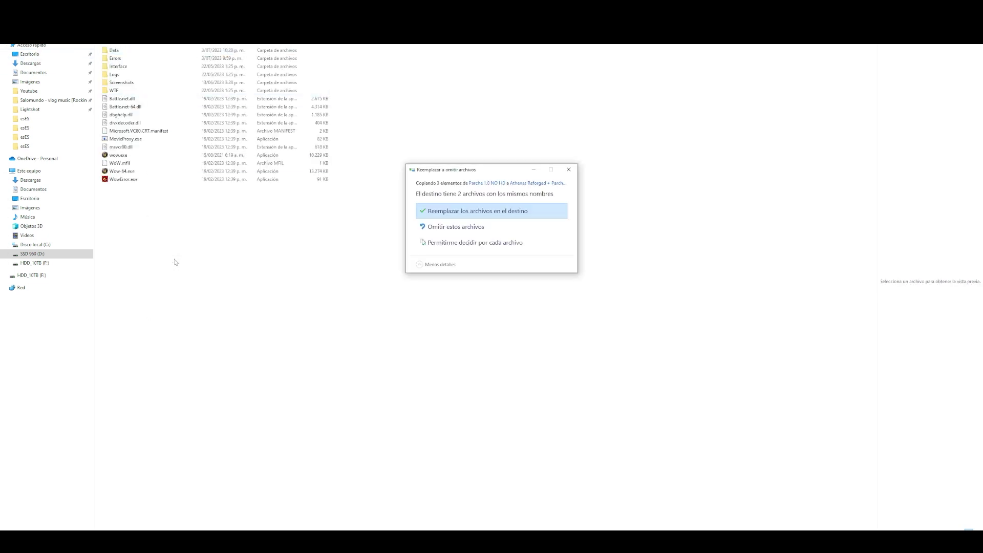
pyautogui.click(467, 215)
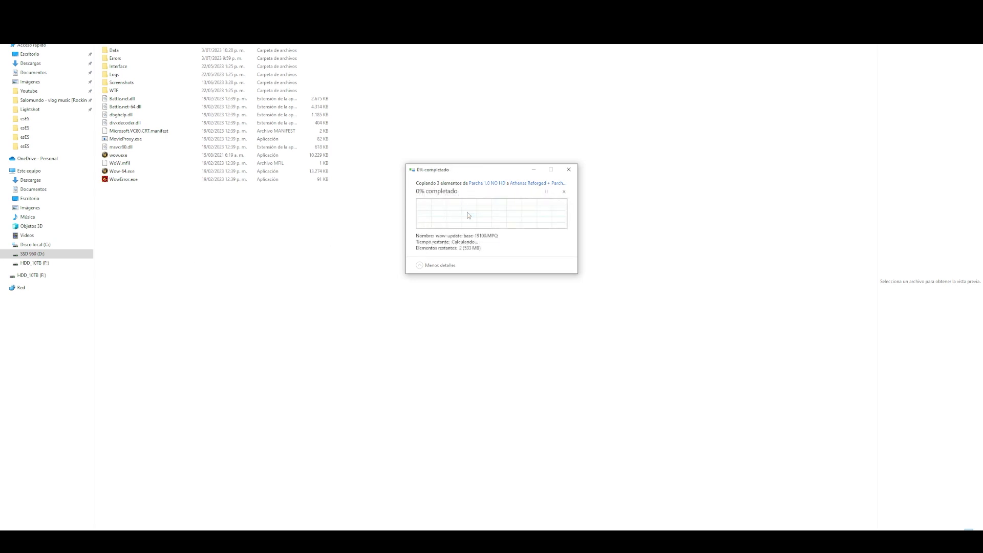
pyautogui.click(185, 223)
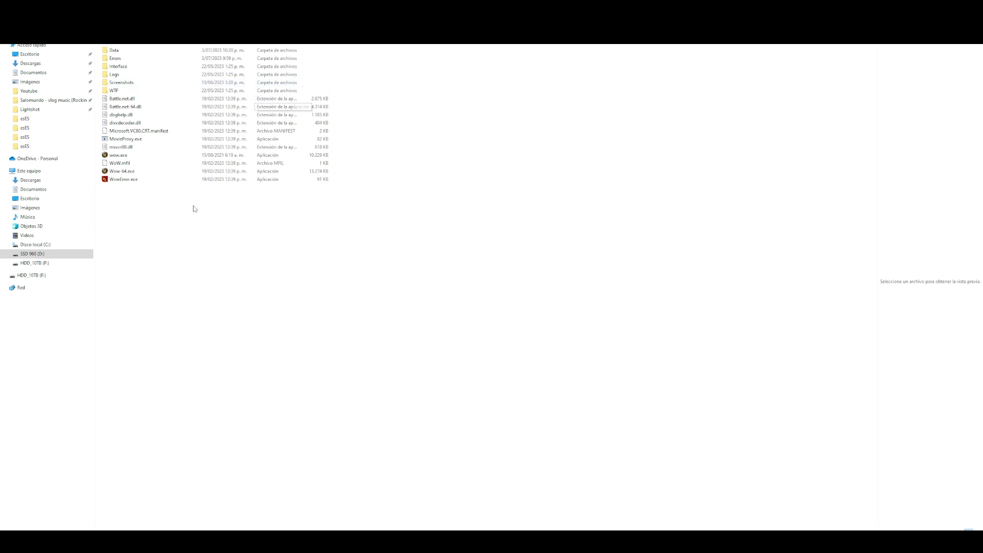
pyautogui.click(127, 156)
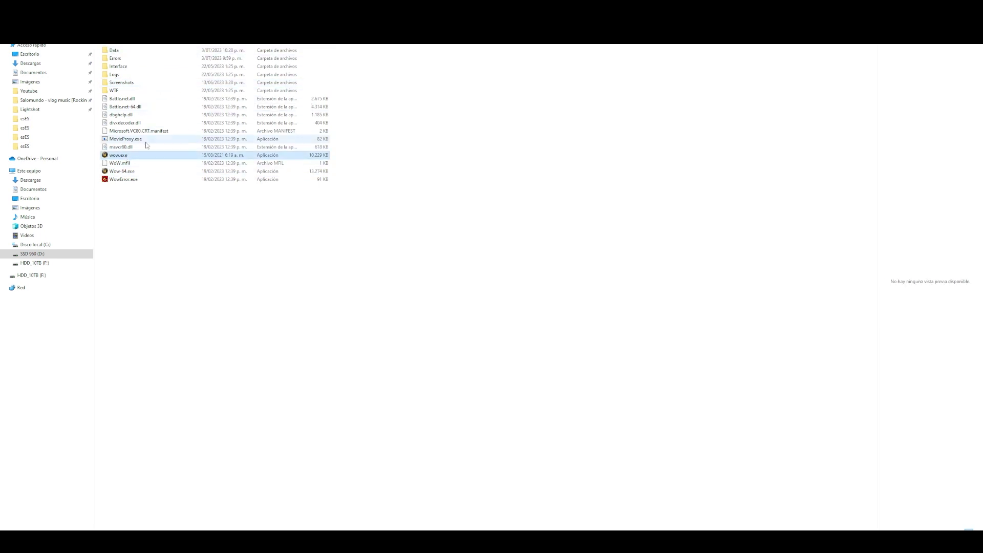
# - Rename wow.exe to 'Athenas Reforged'
pyautogui.press('F2')
pyautogui.write('At')
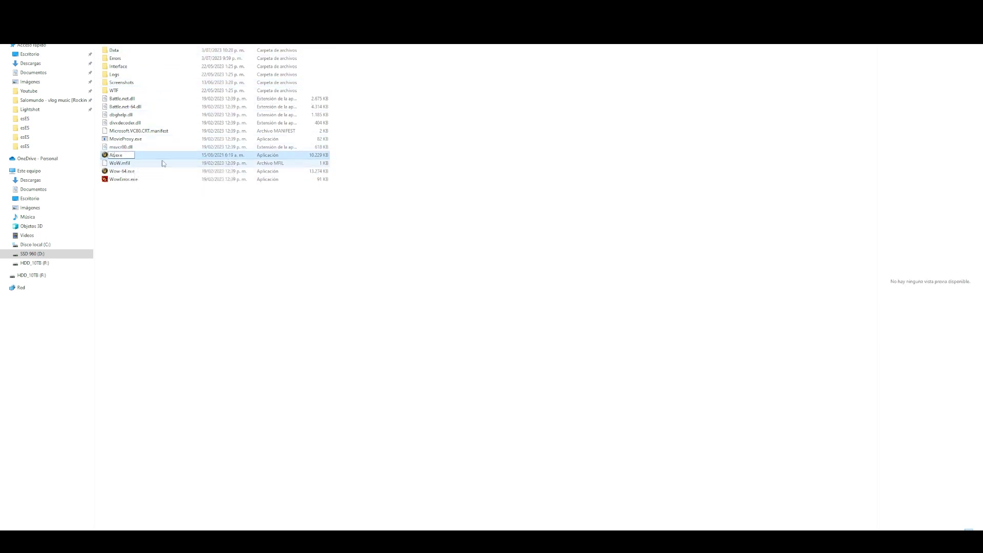
pyautogui.write('henas Reforged')
pyautogui.press('Return')
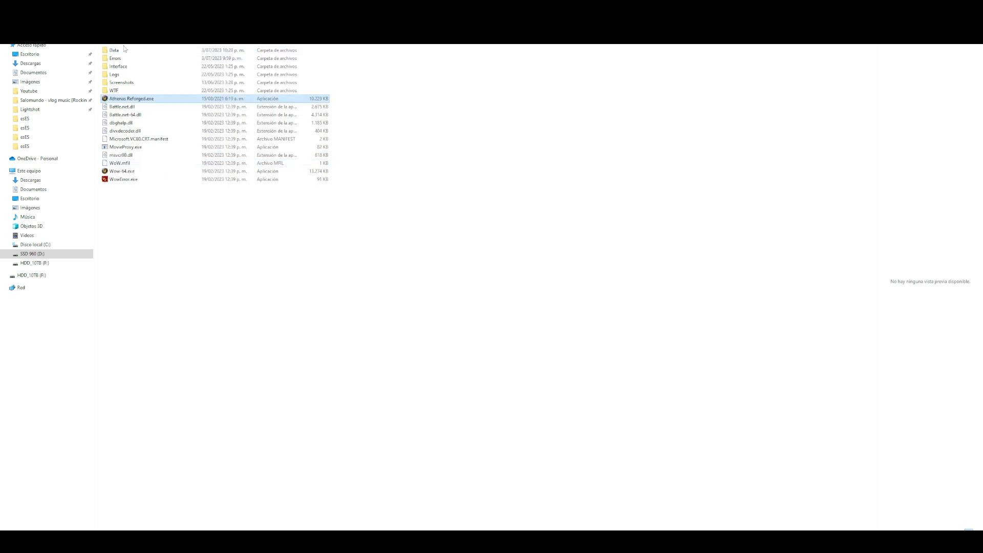
pyautogui.click(177, 205)
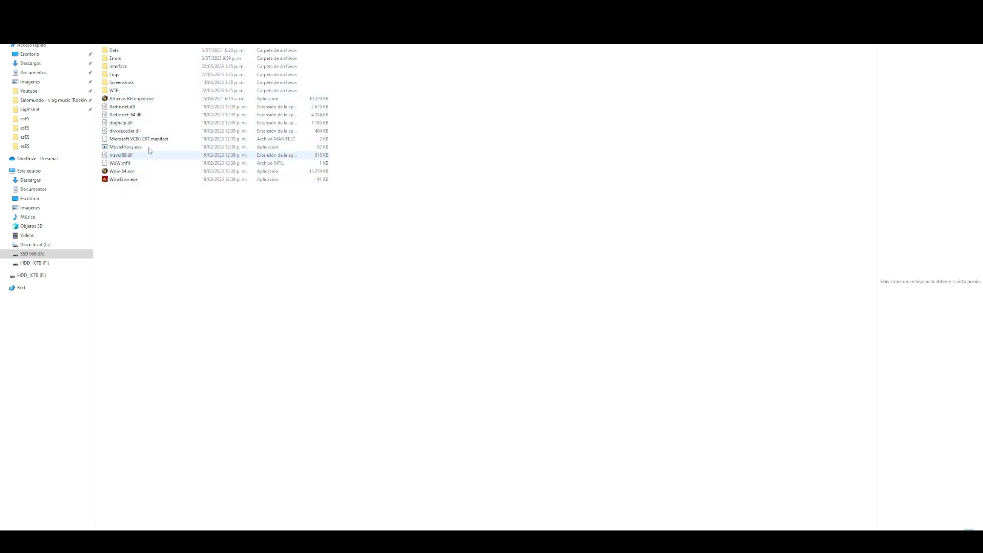
# - Check realmlist.wtf in Data\esES reads set realmlist 15.235.10.56, then return to the game folder
pyautogui.doubleClick(131, 52)
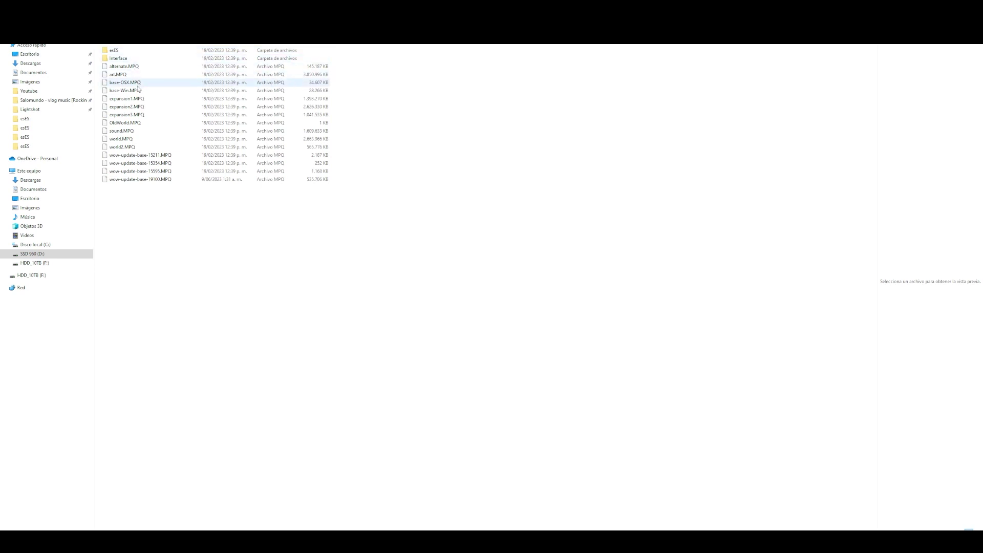
pyautogui.doubleClick(131, 52)
pyautogui.doubleClick(123, 123)
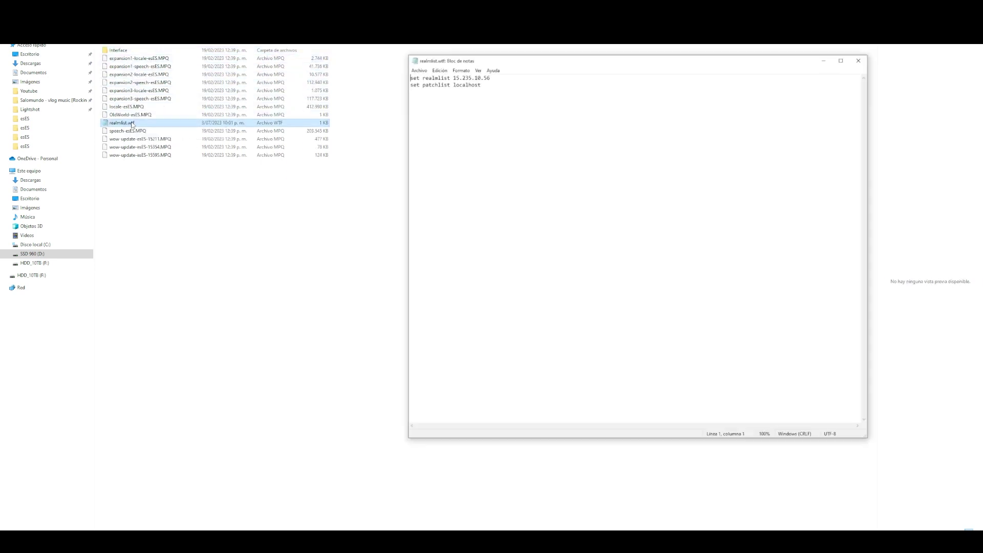
pyautogui.click(859, 60)
pyautogui.press('BackSpace')
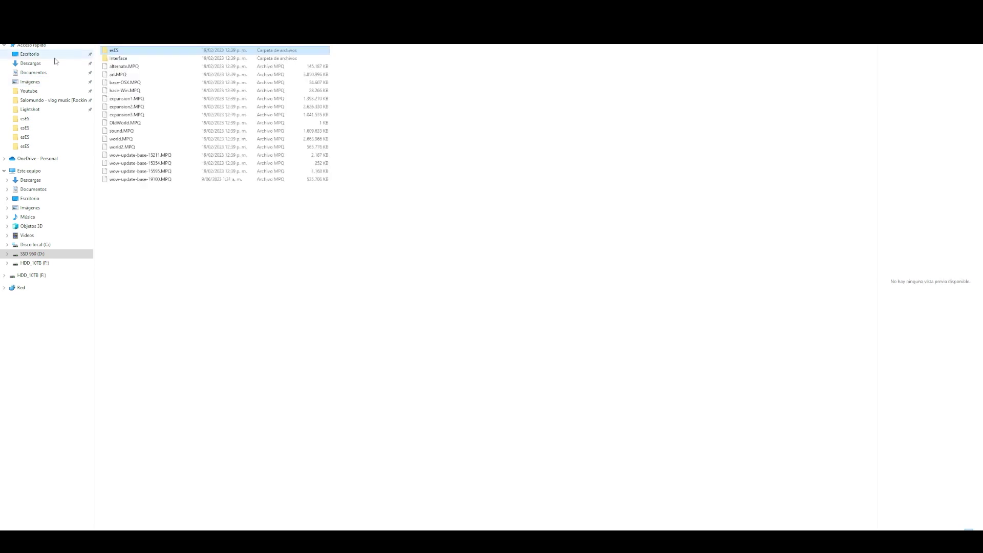
pyautogui.press('BackSpace')
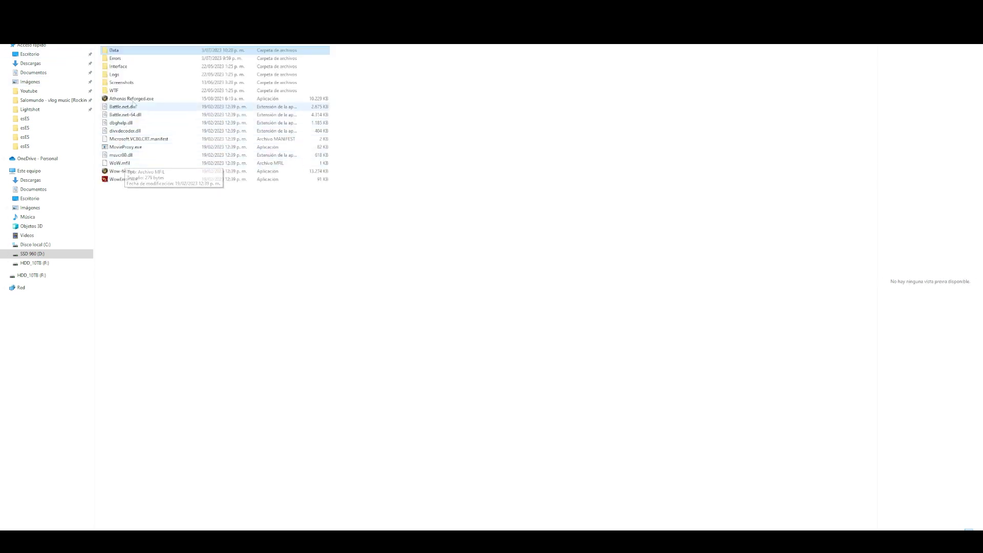
# - Launch Athenas Reforged.exe and log in with the account name and password
pyautogui.doubleClick(136, 99)
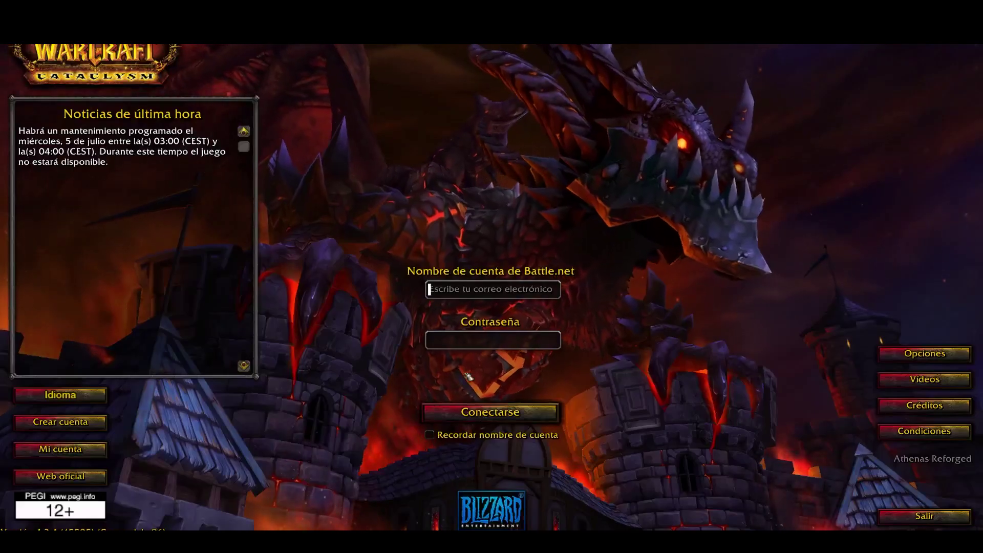
pyautogui.click(496, 289)
pyautogui.write('admin')
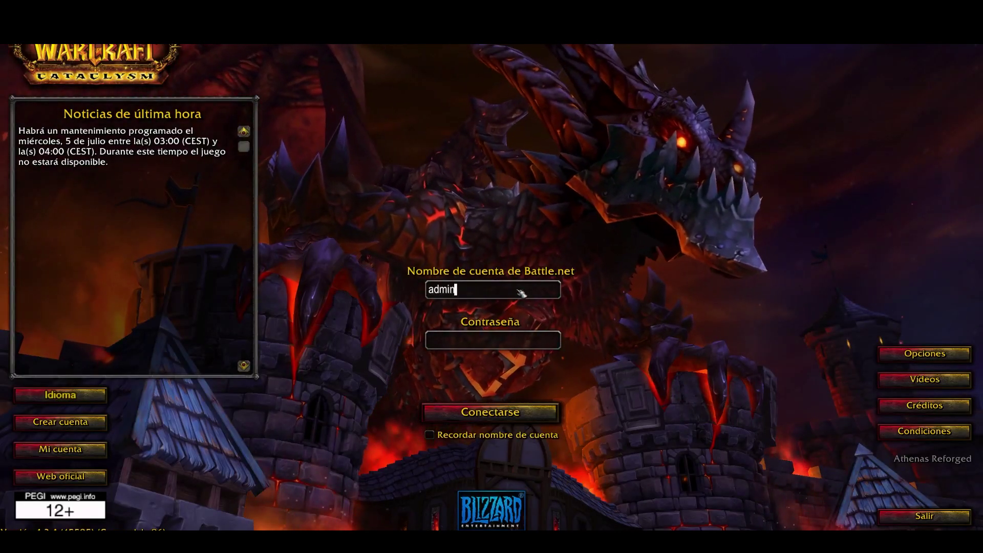
pyautogui.press('Tab')
pyautogui.write('********')
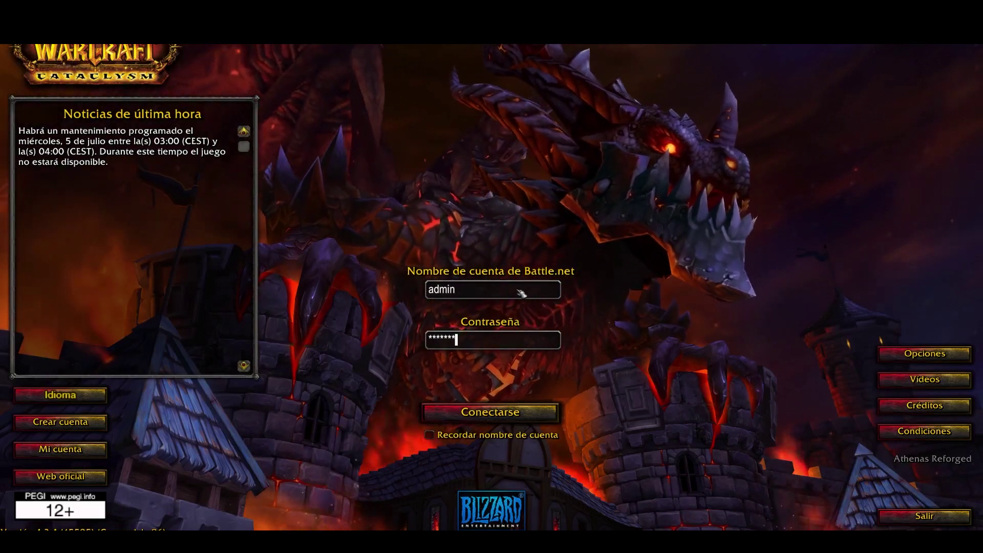
pyautogui.press('Return')
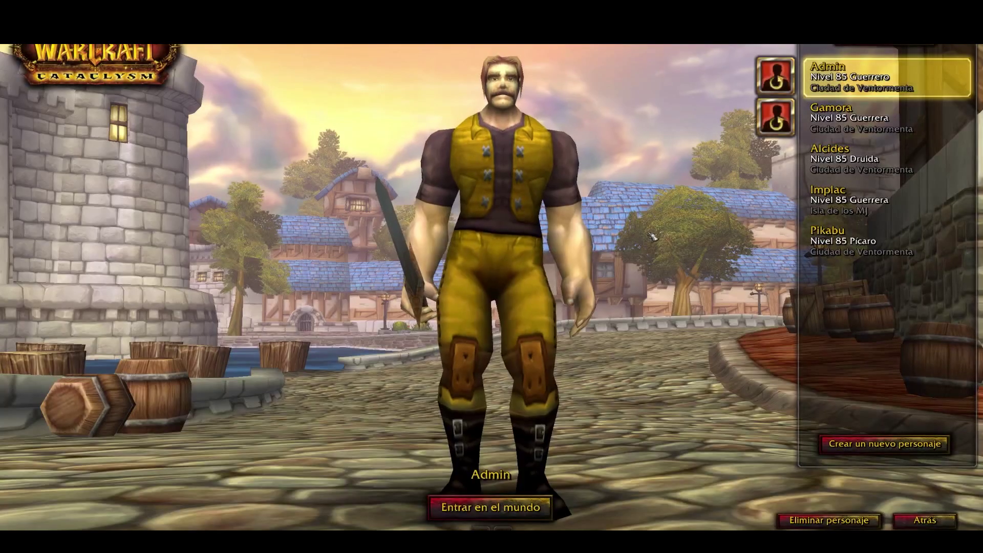
# - Preview the second character, log back out, and accept the Sonido options
pyautogui.click(859, 118)
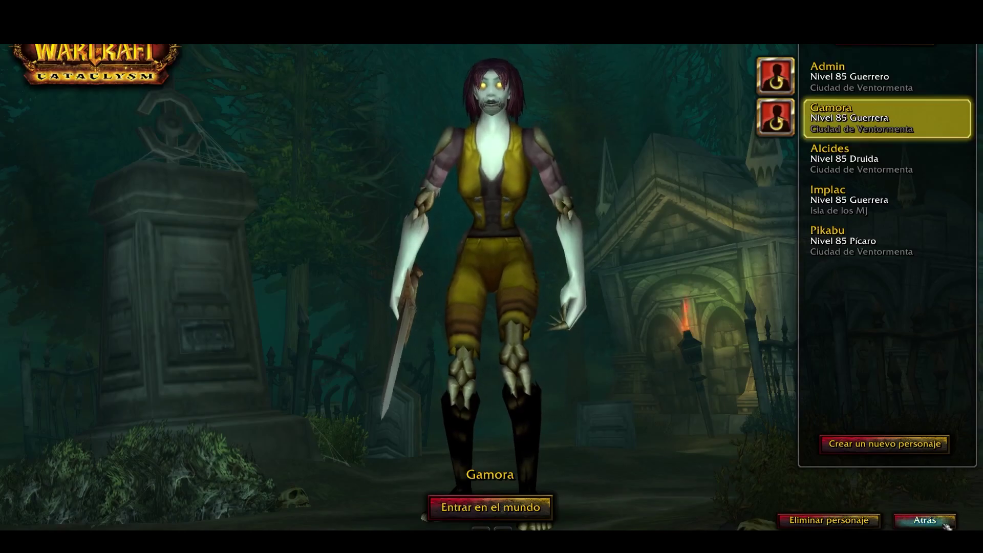
pyautogui.click(927, 521)
pyautogui.click(916, 353)
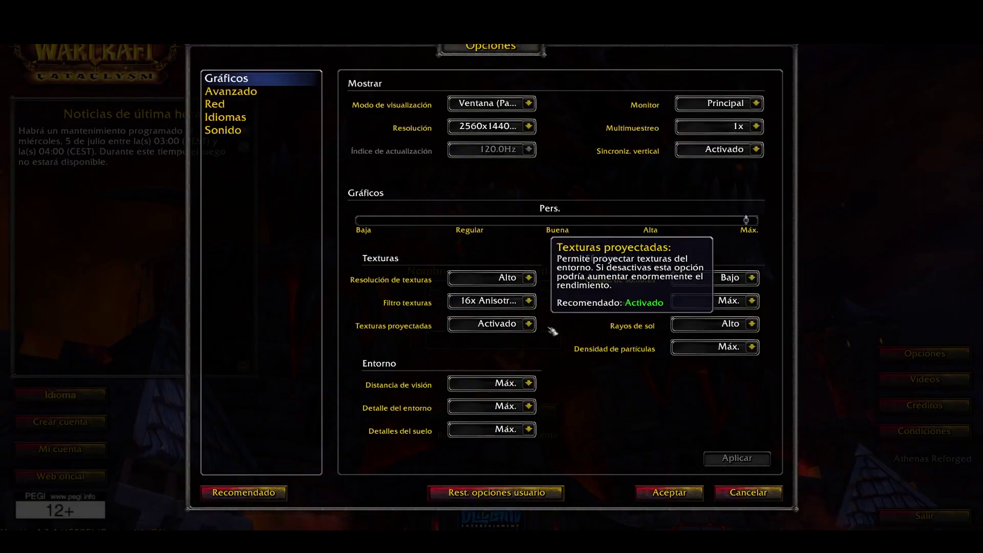
pyautogui.click(244, 132)
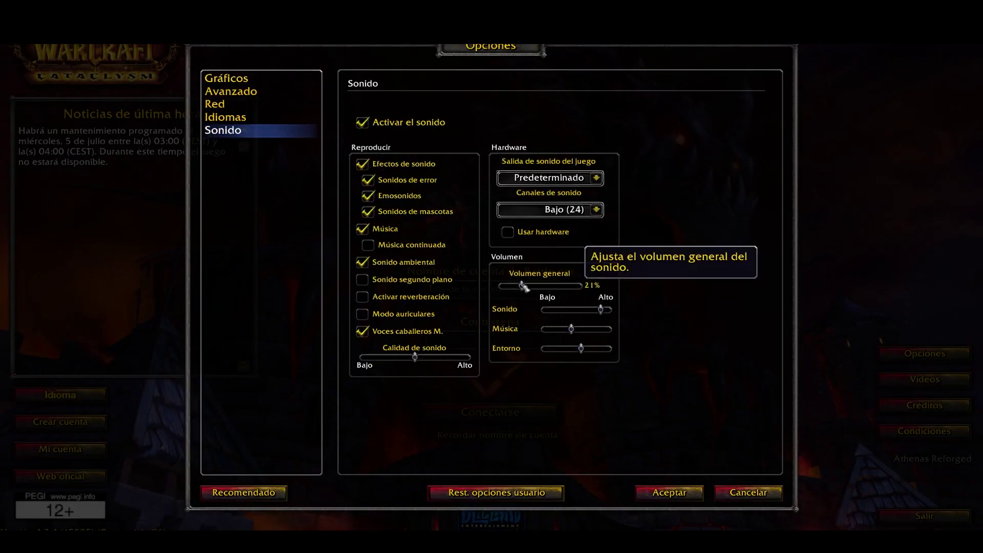
pyautogui.click(669, 492)
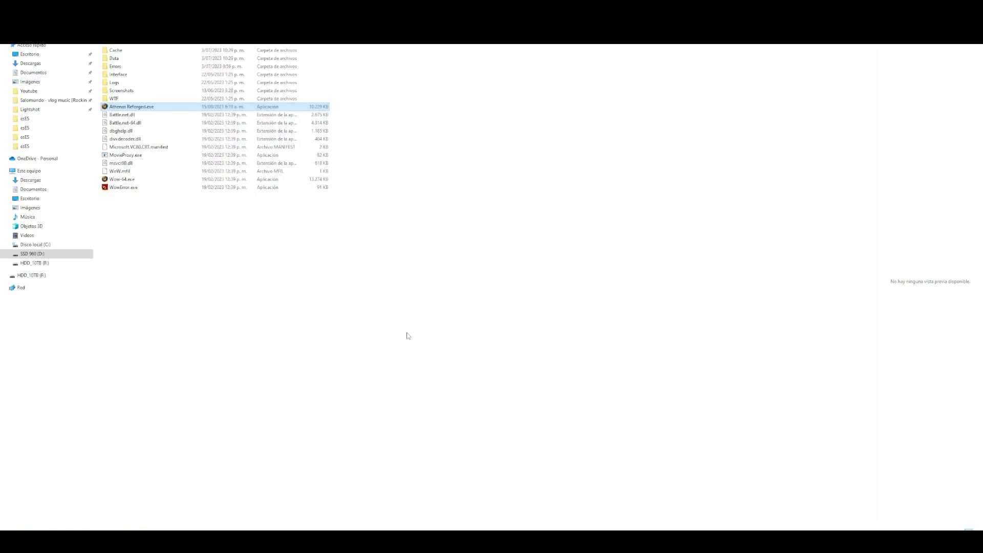
# - Select Athenas Reforged.exe and go up to the folder containing the game
pyautogui.click(408, 335)
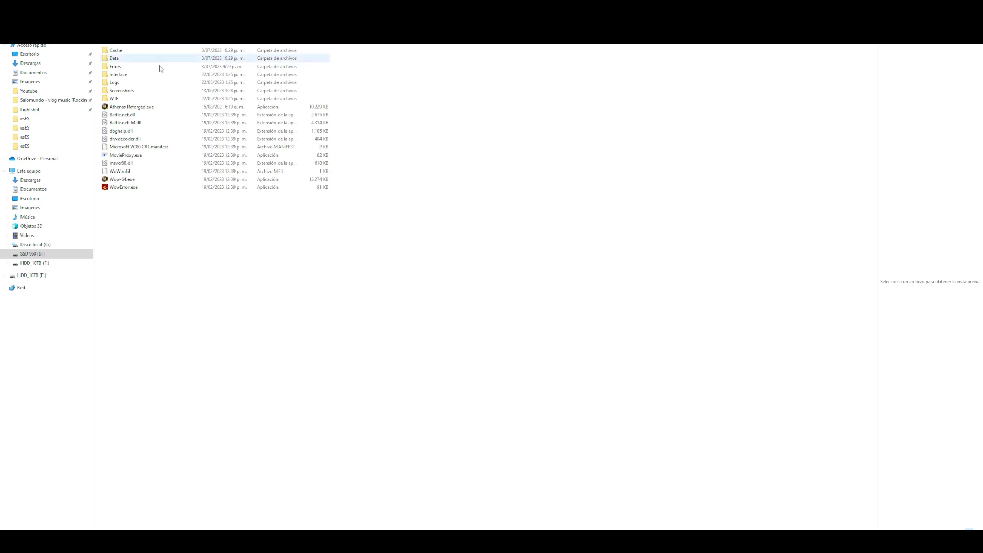
pyautogui.click(128, 106)
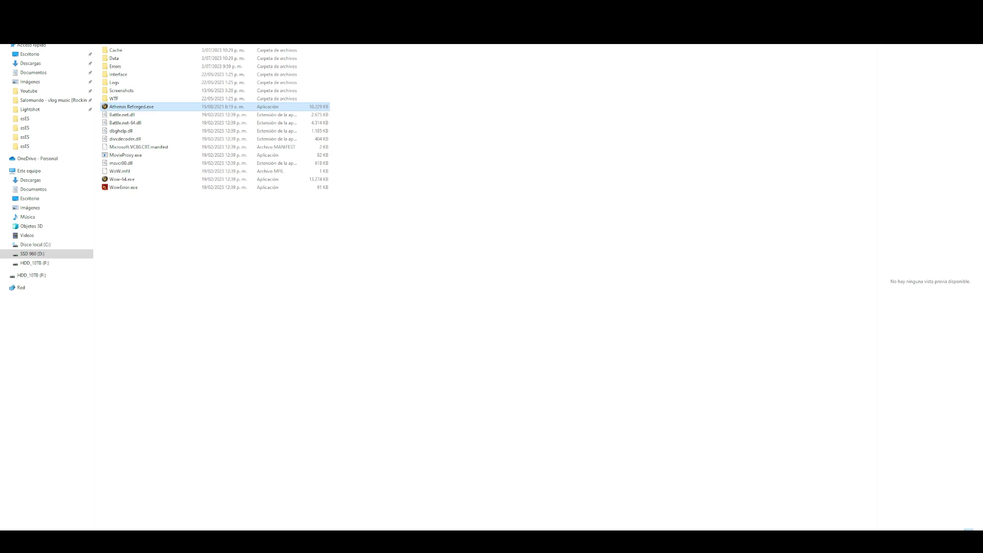
pyautogui.hotkey('alt', 'Up')
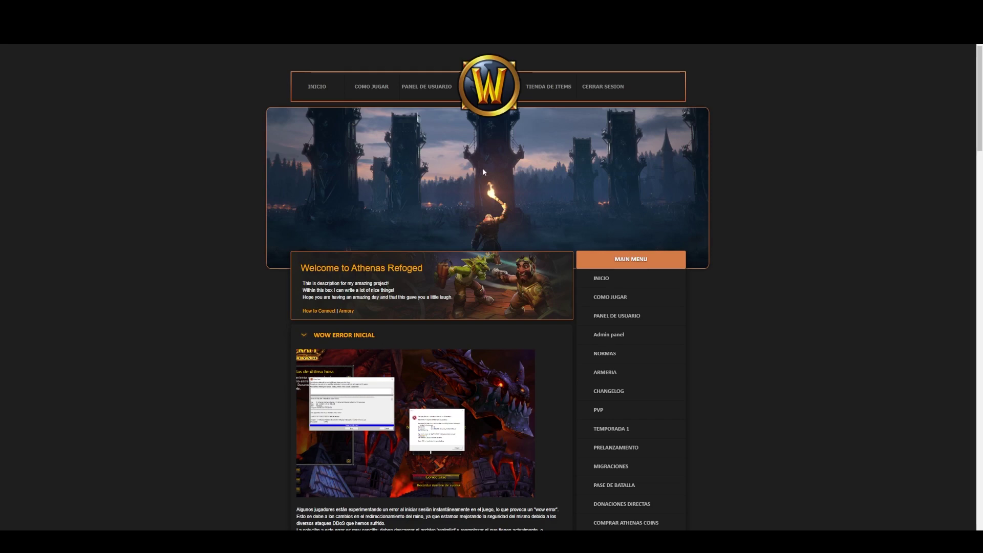
# - Read the home page posts, including WOW ERROR INICIAL, then open TIENDA DE ITEMS
pyautogui.scroll(-2, 717, 137)
pyautogui.scroll(-4, 604, 169)
pyautogui.scroll(7, 604, 169)
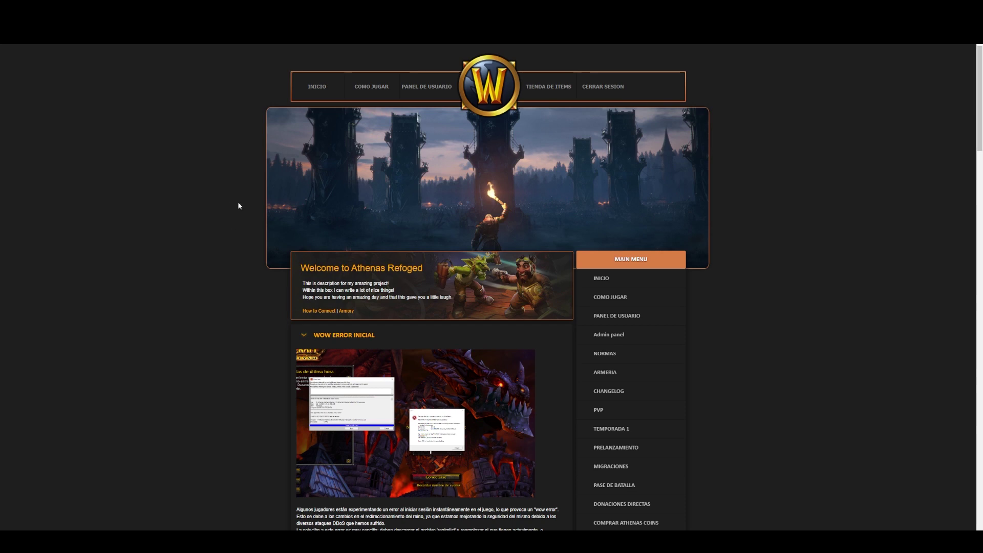
pyautogui.scroll(-1, 238, 190)
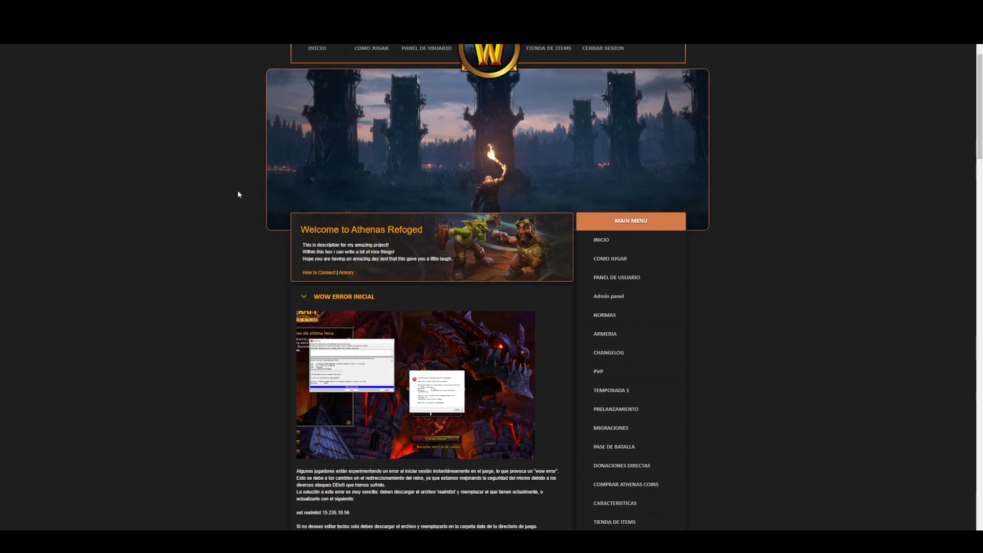
pyautogui.scroll(-2, 237, 191)
pyautogui.scroll(-3, 229, 201)
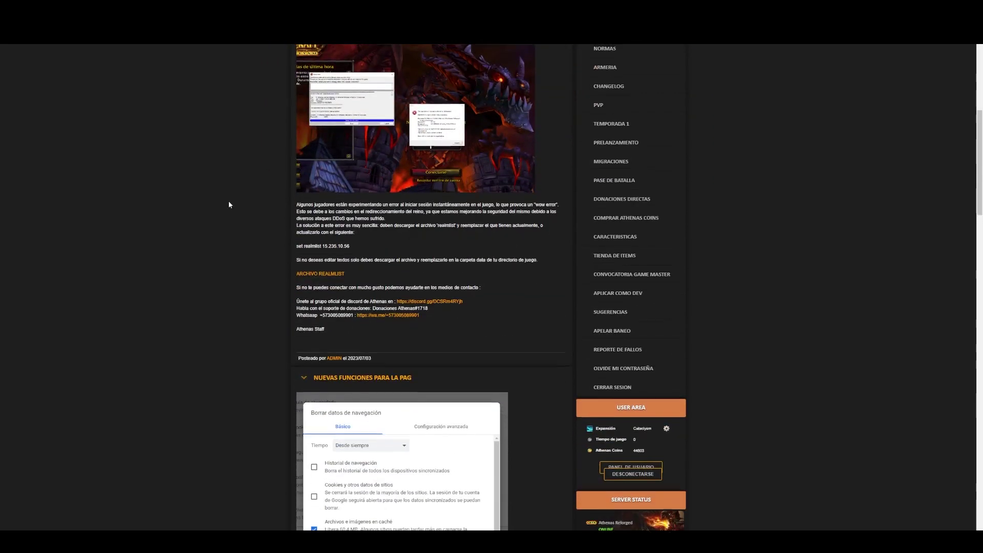
pyautogui.scroll(3, 228, 201)
pyautogui.scroll(-2, 686, 412)
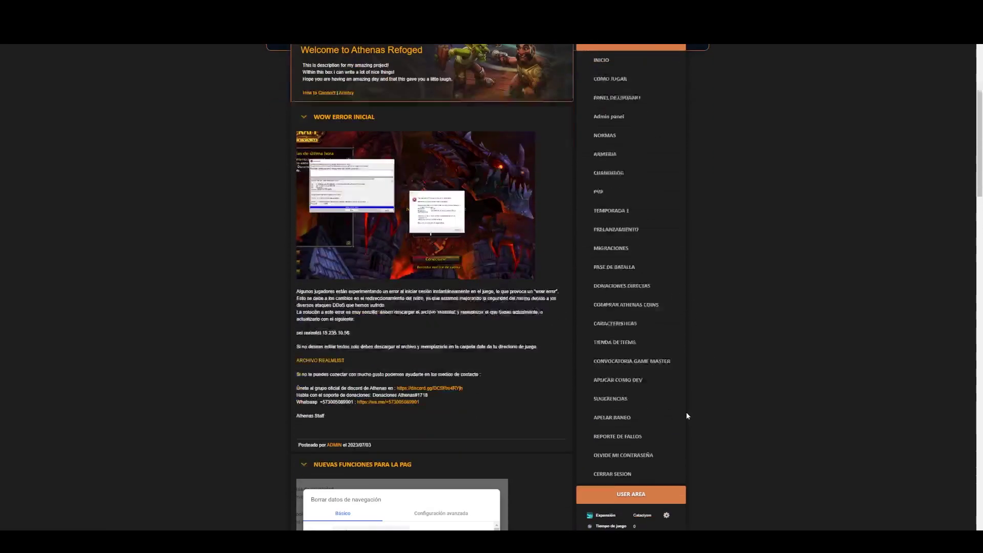
pyautogui.click(614, 330)
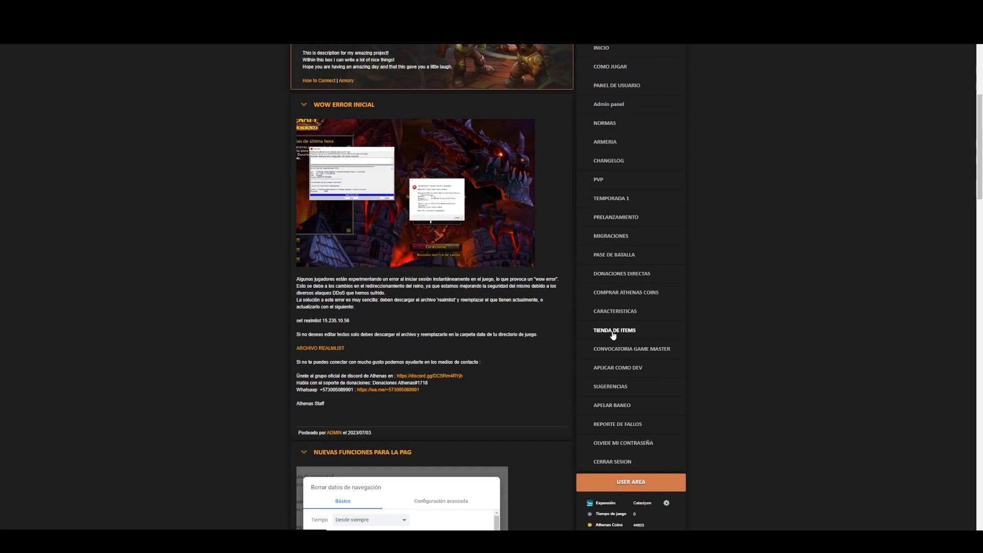
# - Scroll through the Tienda De Objetos item list
pyautogui.scroll(-4, 288, 351)
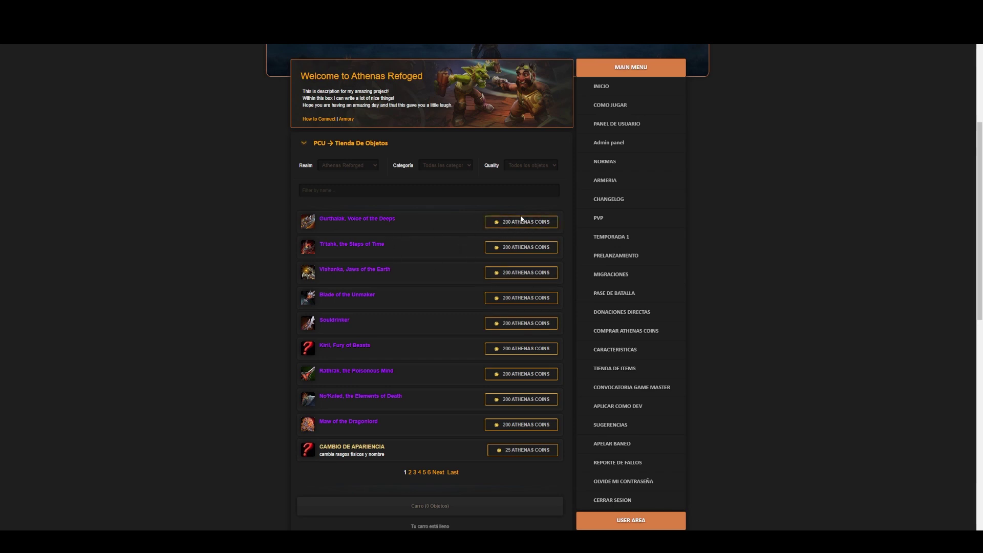
pyautogui.scroll(-5, 454, 228)
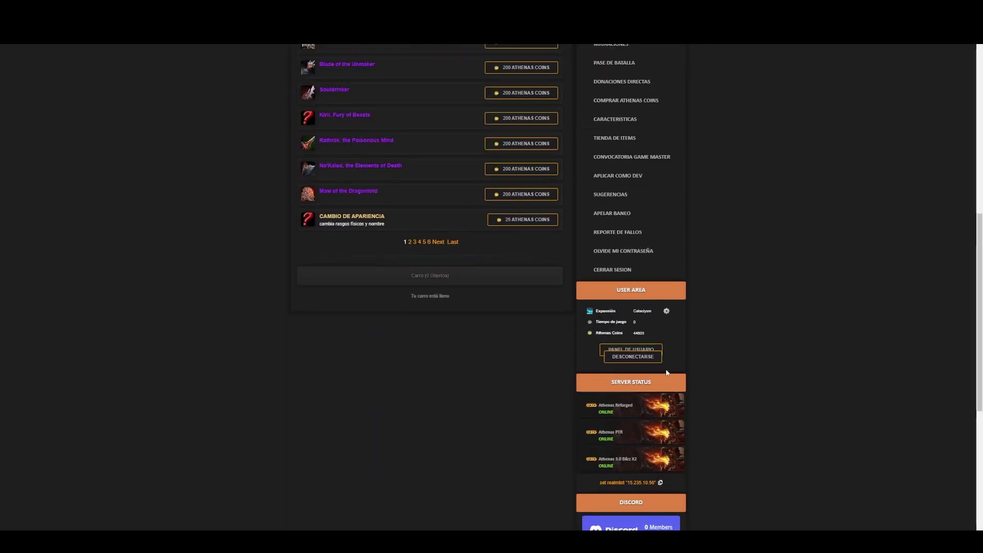
pyautogui.scroll(6, 643, 369)
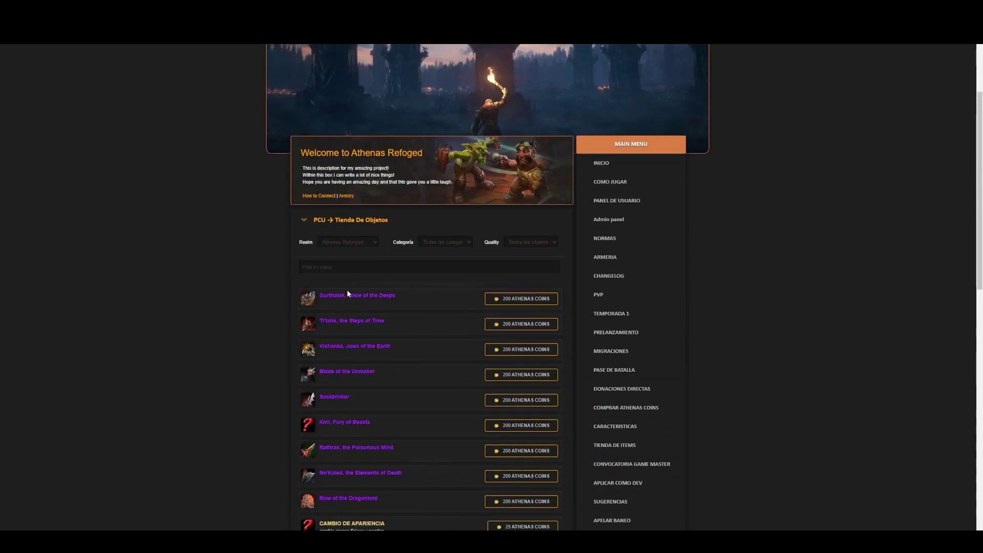
pyautogui.scroll(3, 359, 295)
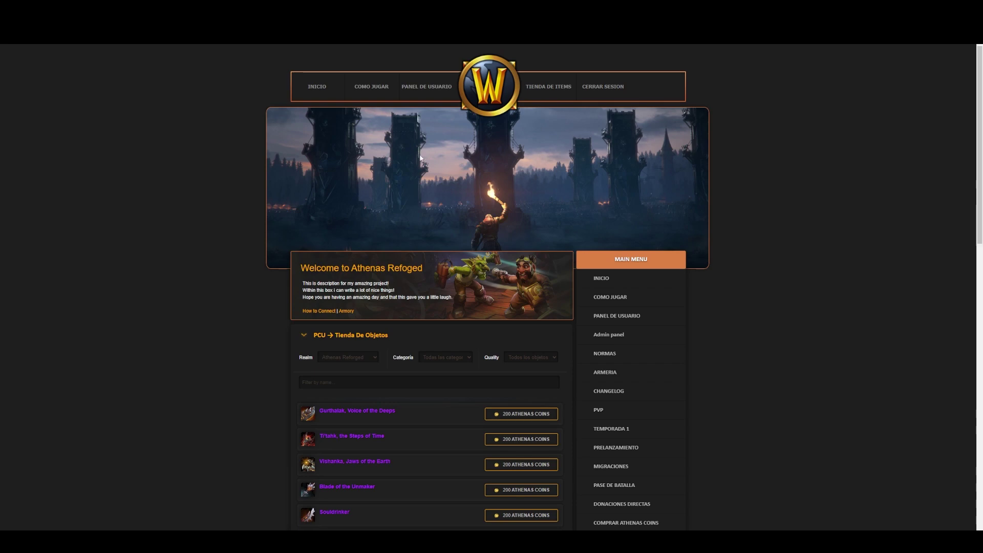
# - Return to INICIO and scroll to the NUEVAS FUNCIONES PARA LA PAG post
pyautogui.click(317, 87)
pyautogui.scroll(-9, 358, 251)
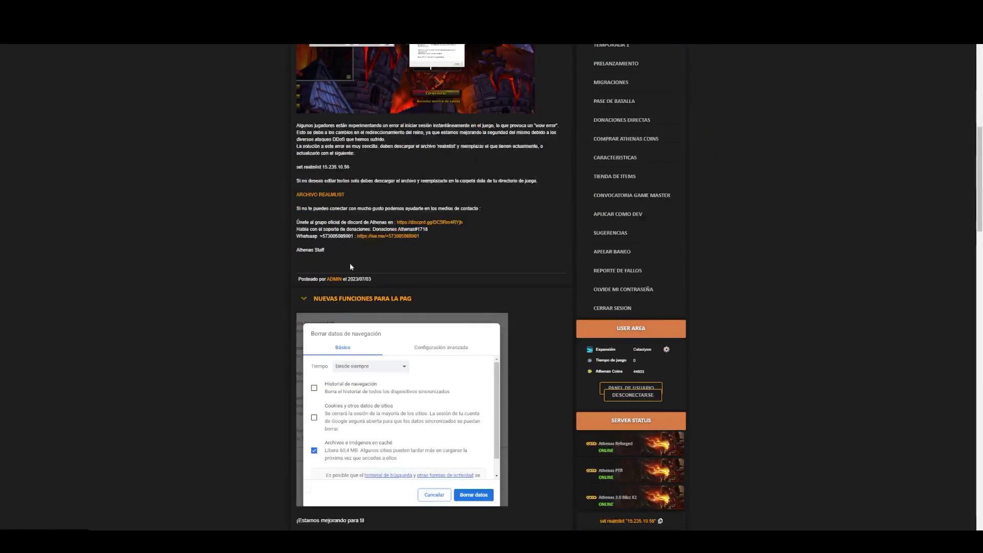
pyautogui.scroll(-5, 349, 263)
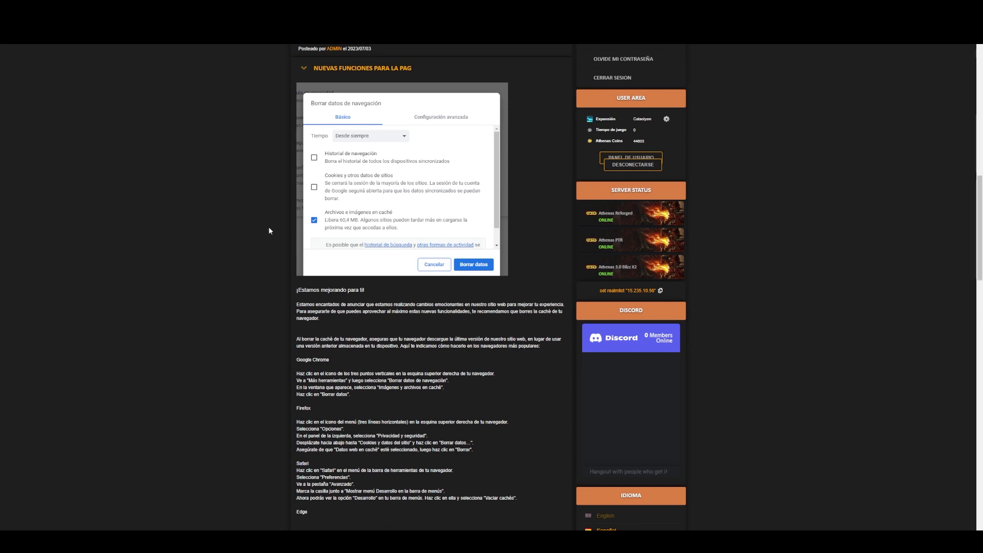
pyautogui.scroll(2, 270, 229)
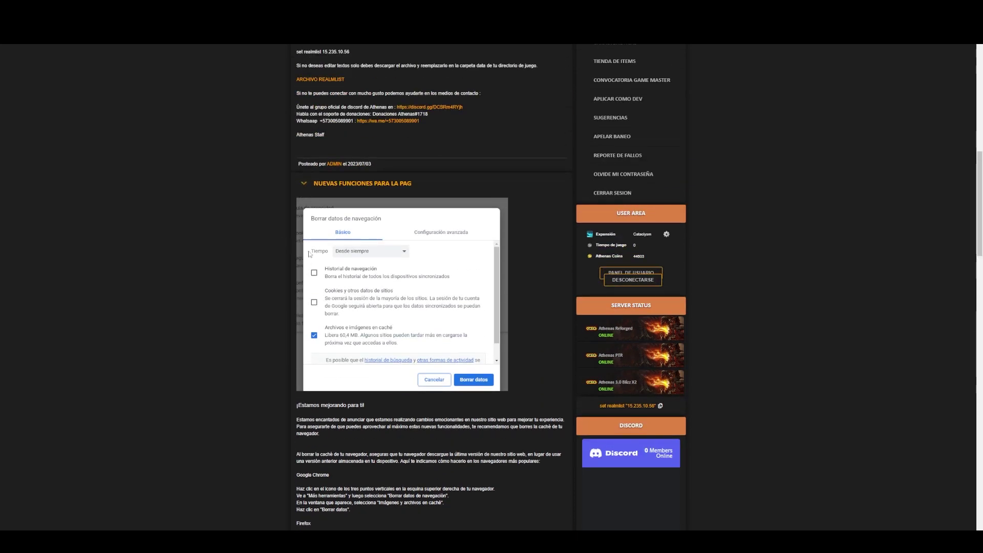